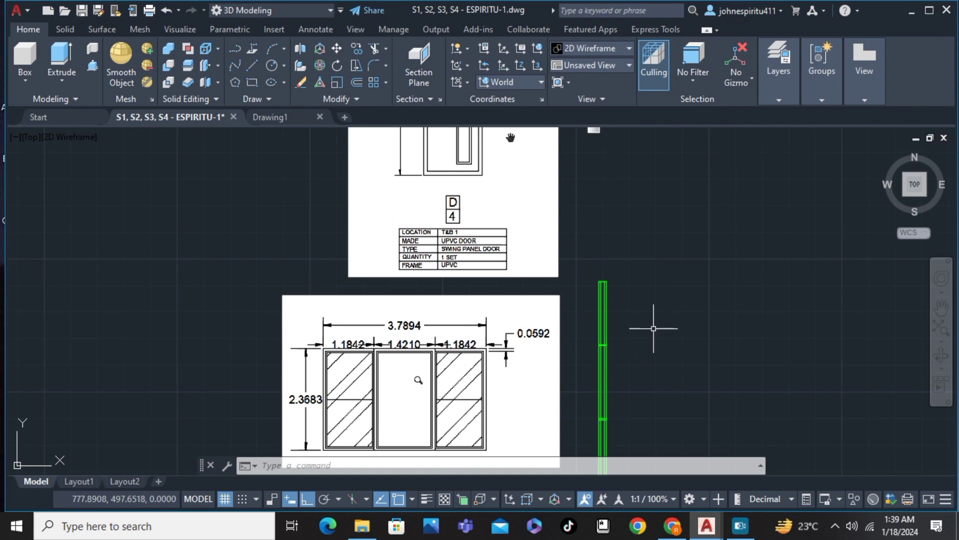
- Examine the reference elevations of door D4 and the three-panel door-and-window unit, along with their plan symbols
left_click(653, 329)
left_click(653, 316)
middle_click_drag(466, 381, 473, 313)
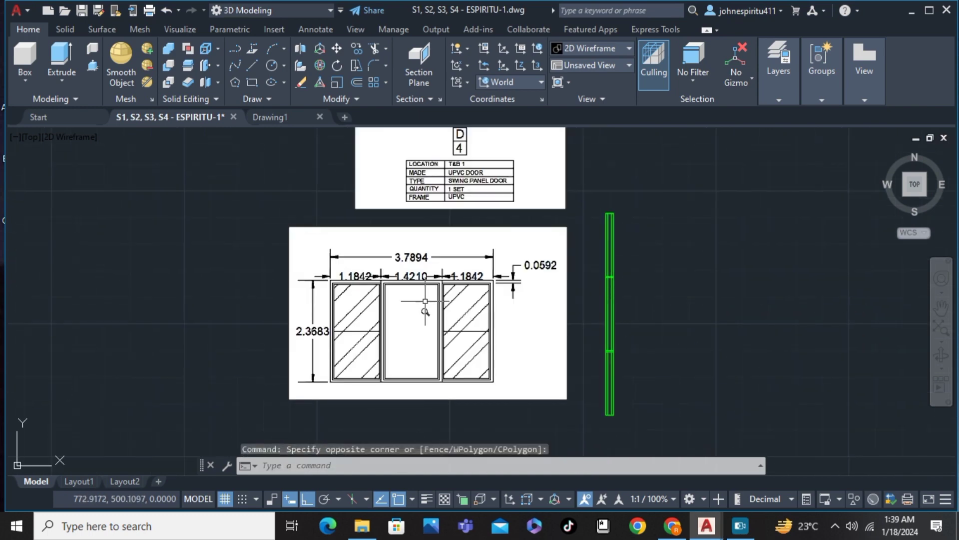
middle_click_drag(523, 296, 423, 297)
left_click(495, 199)
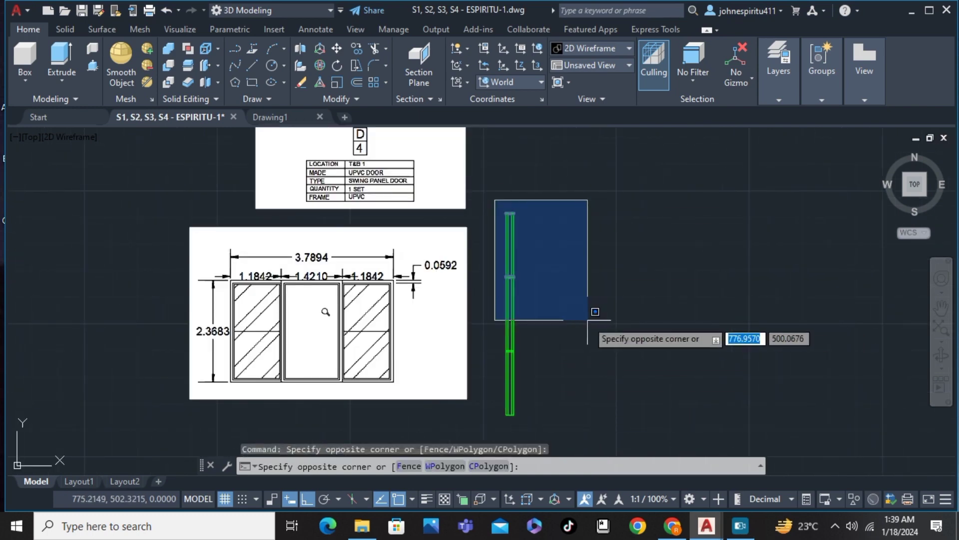
left_click(508, 196)
middle_click_drag(503, 198, 503, 390)
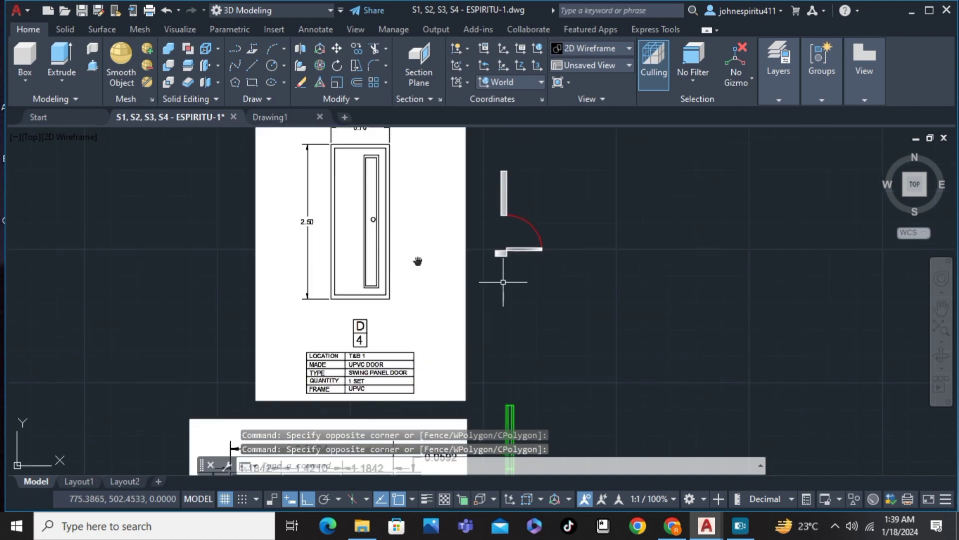
middle_click_drag(418, 260, 448, 306)
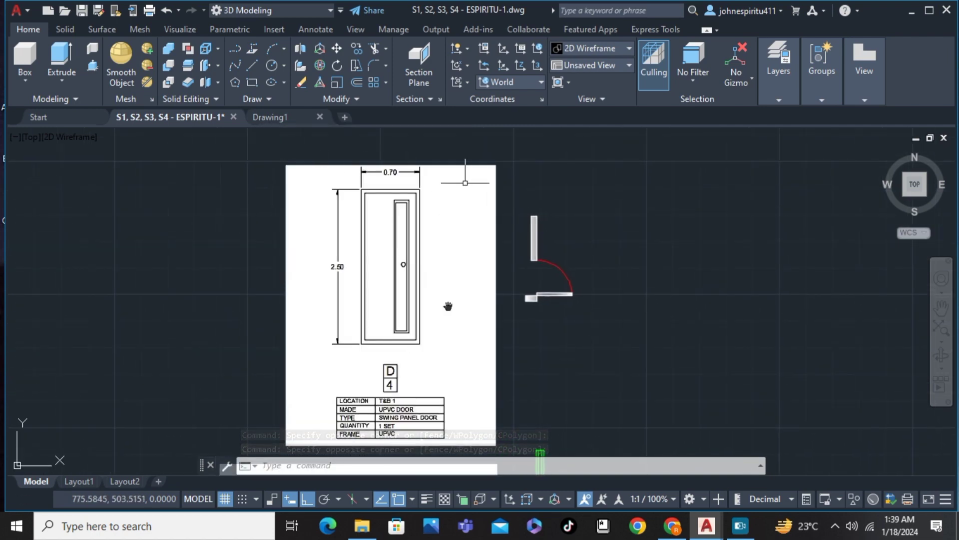
left_click(507, 209)
left_click(578, 316)
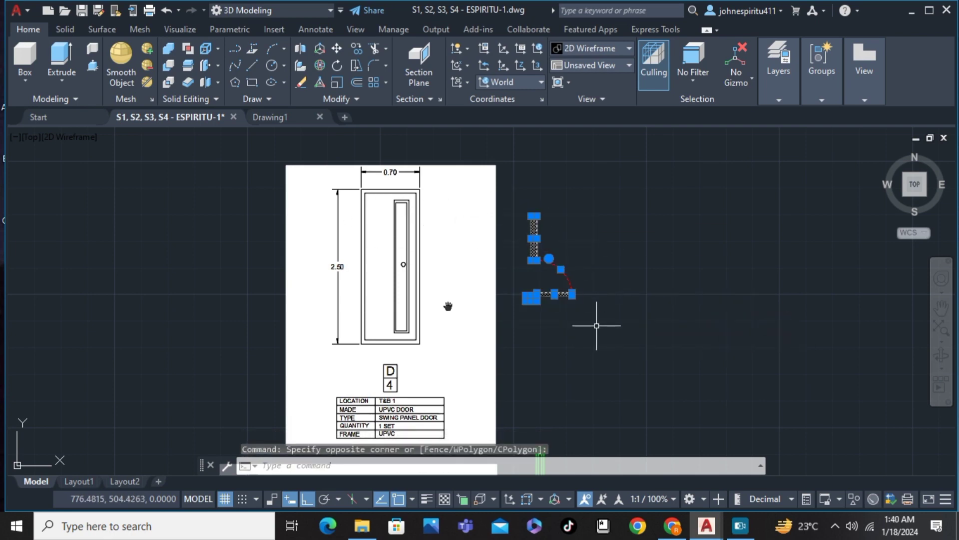
key("Escape")
middle_click_drag(583, 361, 539, 191)
middle_click_drag(543, 325, 542, 227)
scroll(542, 228, "up", 2)
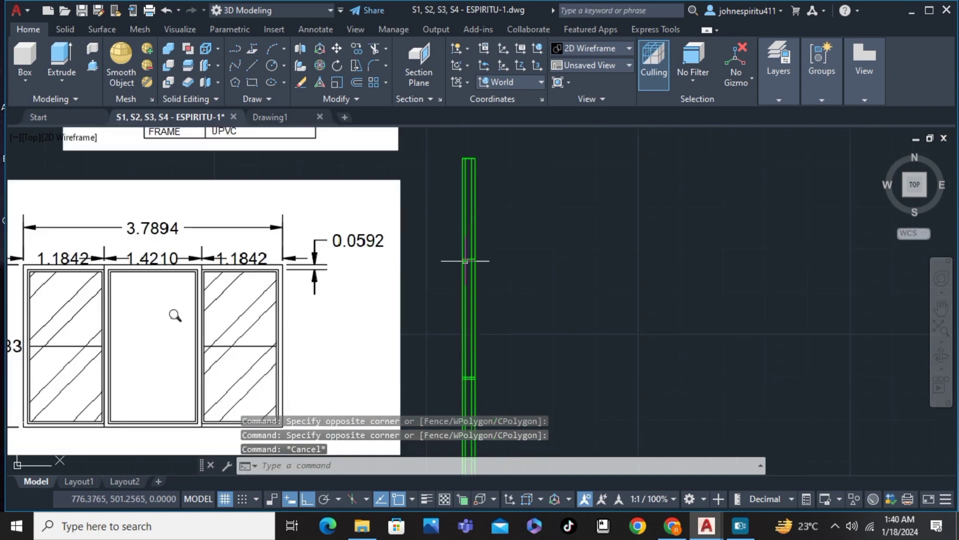
scroll(175, 315, "down", 2)
middle_click_drag(174, 315, 274, 308)
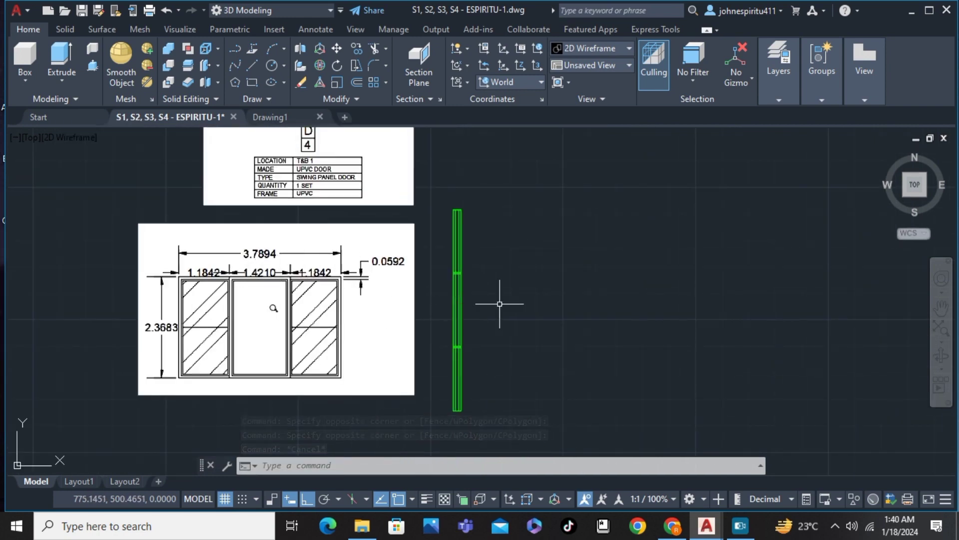
- Draw a closed line rectangle 3.7894 wide and 2.3683 high beside the green plan symbol as the outer frame
key("Return")
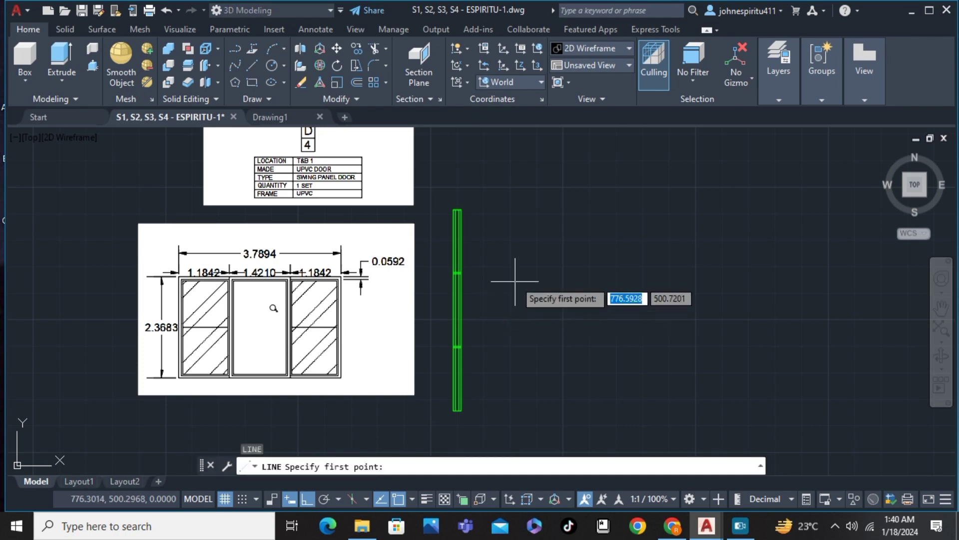
left_click(492, 263)
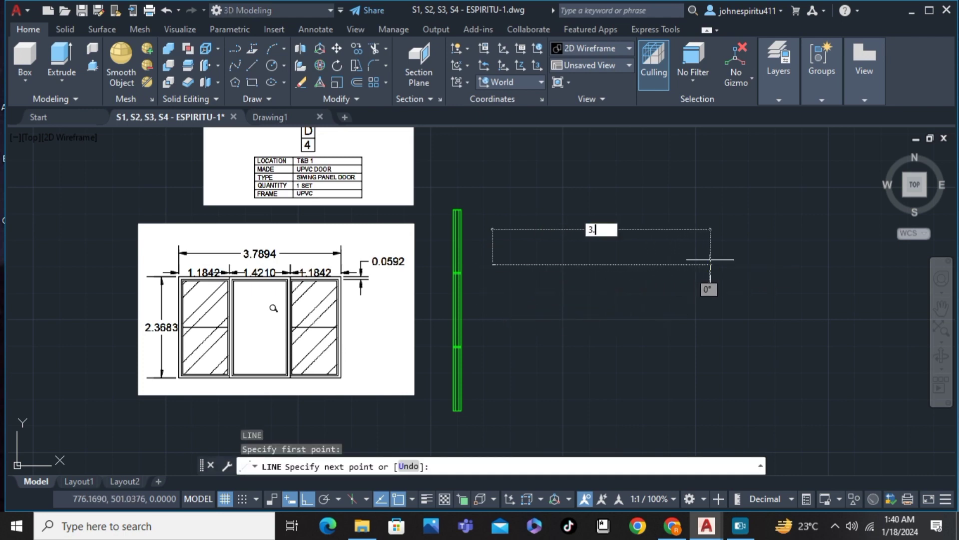
type("3.7894")
key("Return")
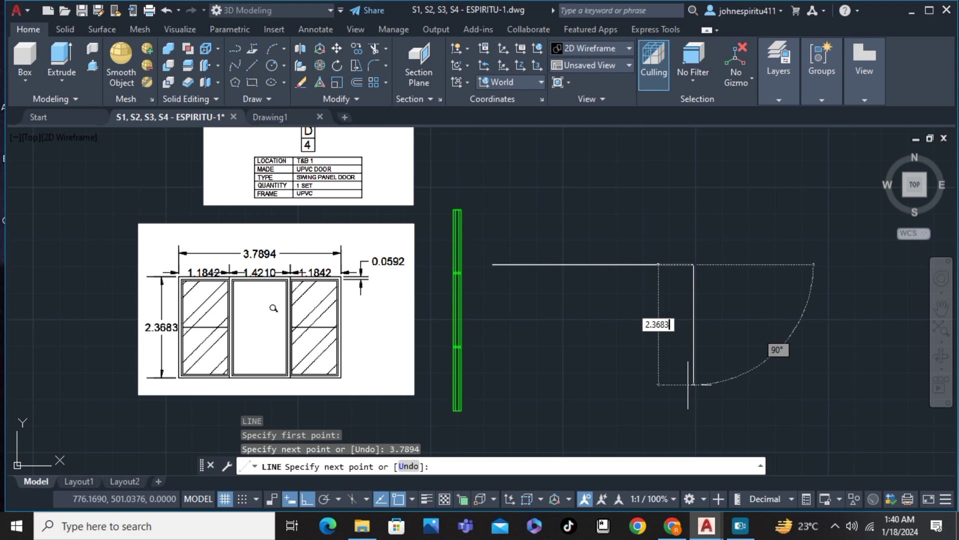
key("Return")
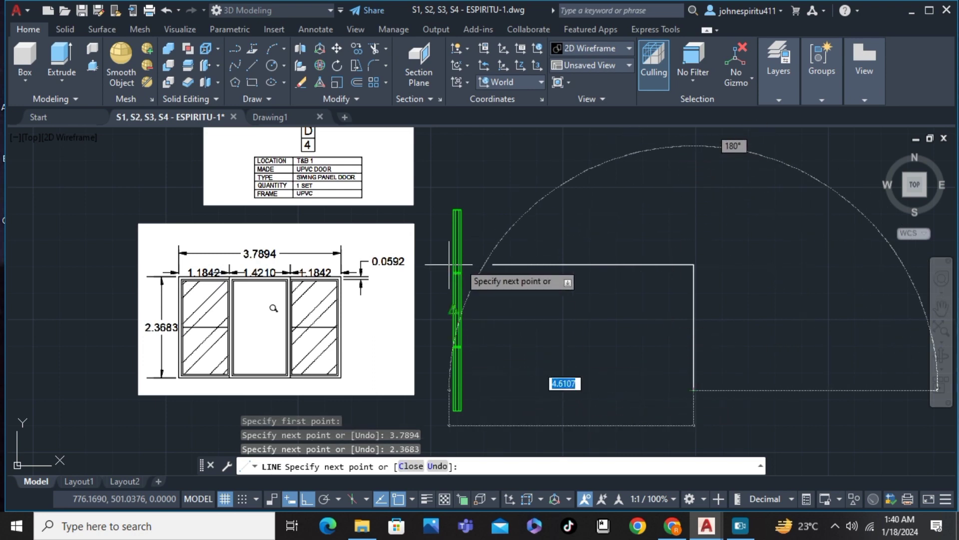
left_click(493, 390)
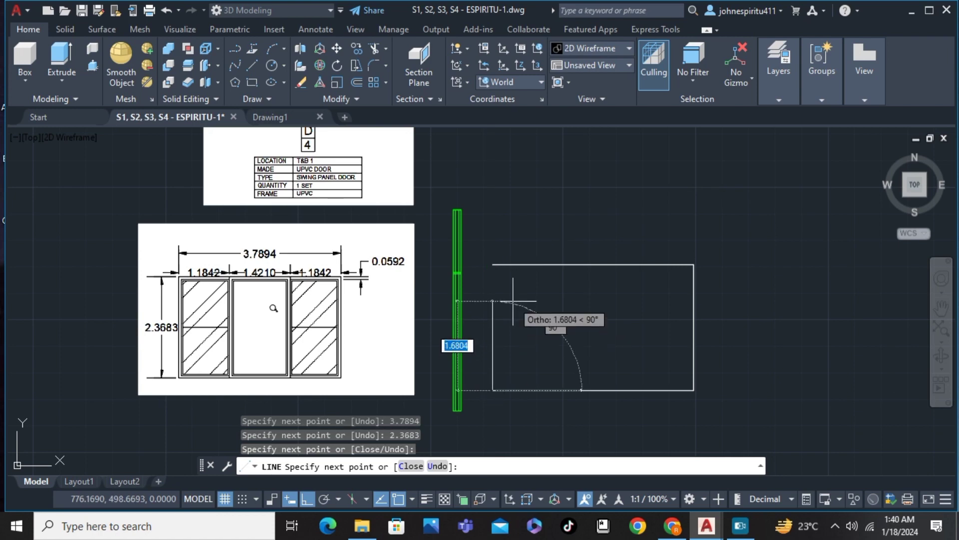
type("c")
key("Return")
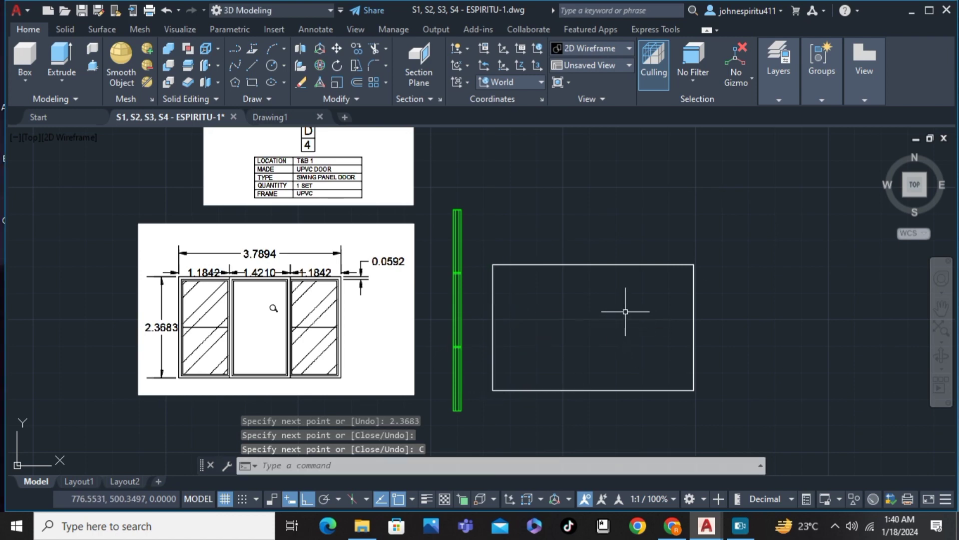
- Offset all four sides of the rectangle 0.0592 inward to form the frame thickness
type("off")
key("Return")
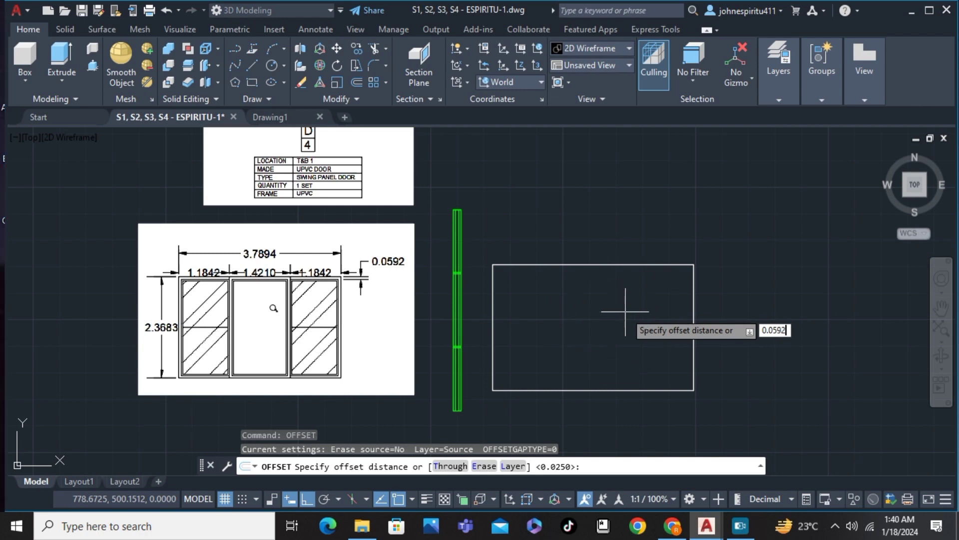
key("Return")
left_click(618, 265)
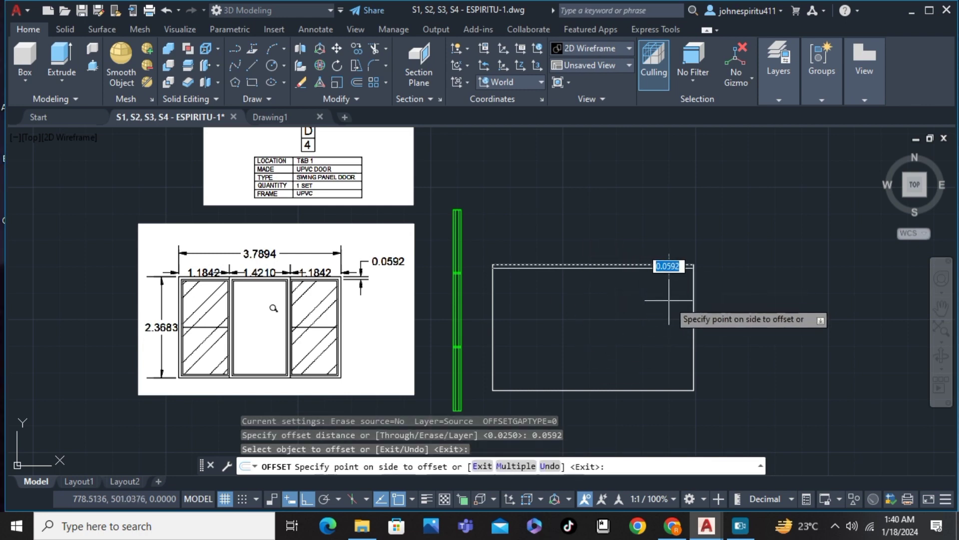
left_click(659, 312)
left_click(694, 320)
left_click(667, 307)
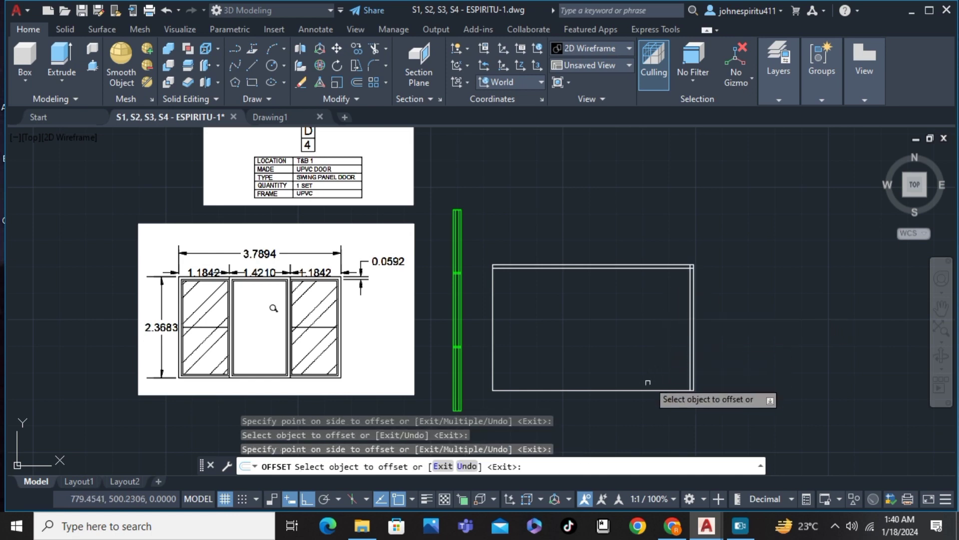
left_click(643, 389)
left_click(537, 358)
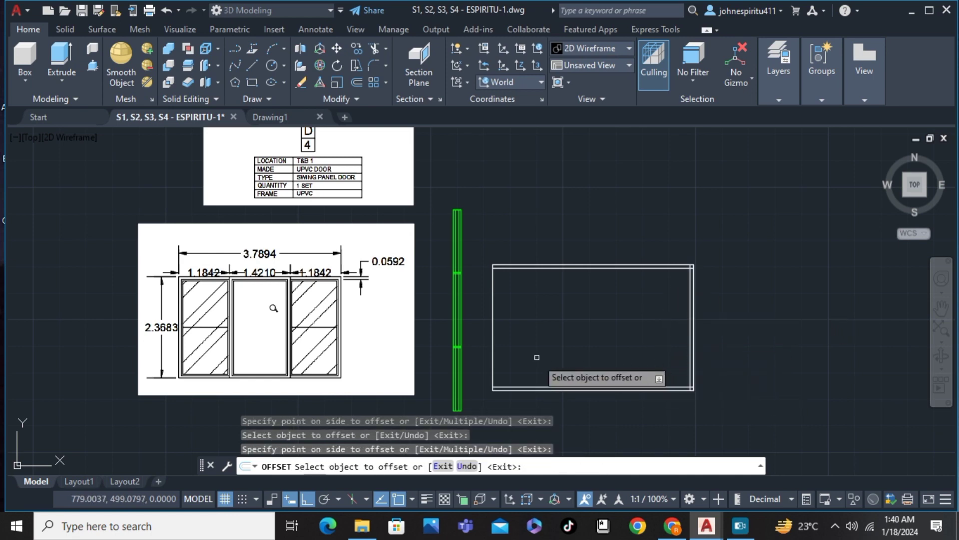
left_click(494, 327)
left_click(574, 301)
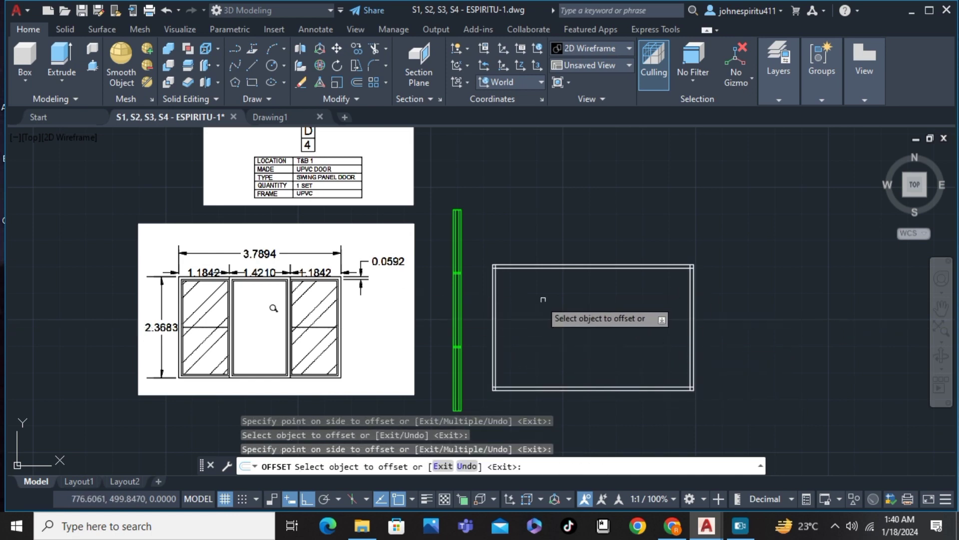
key("Escape")
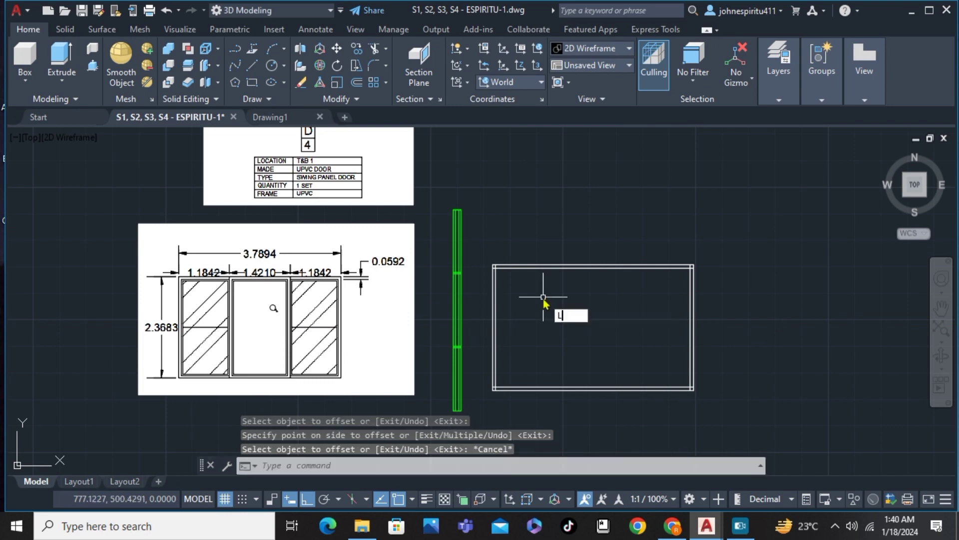
type("l")
key("Return")
key("Escape")
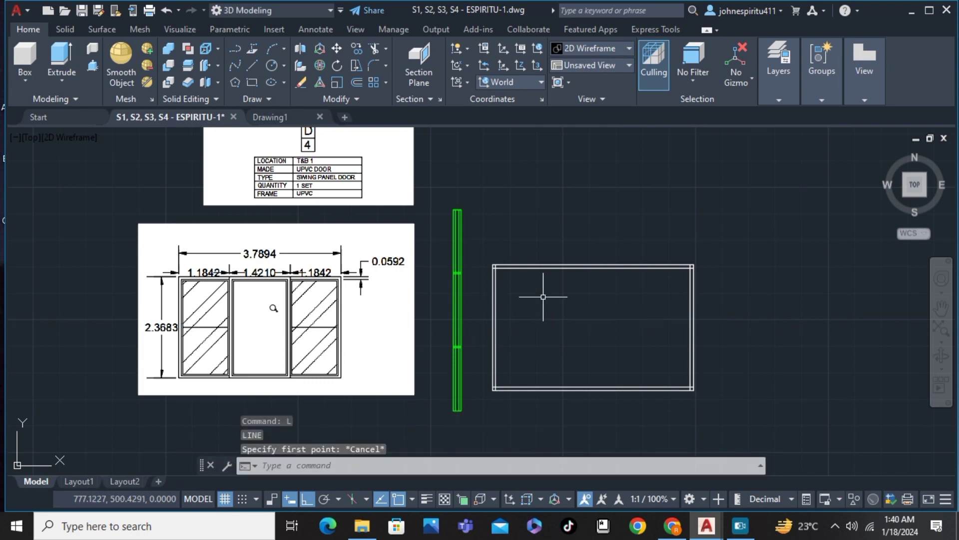
- Offset the outer left and right frame edges 1.1842 inward to divide the frame into three panels
type("OFF")
key("Return")
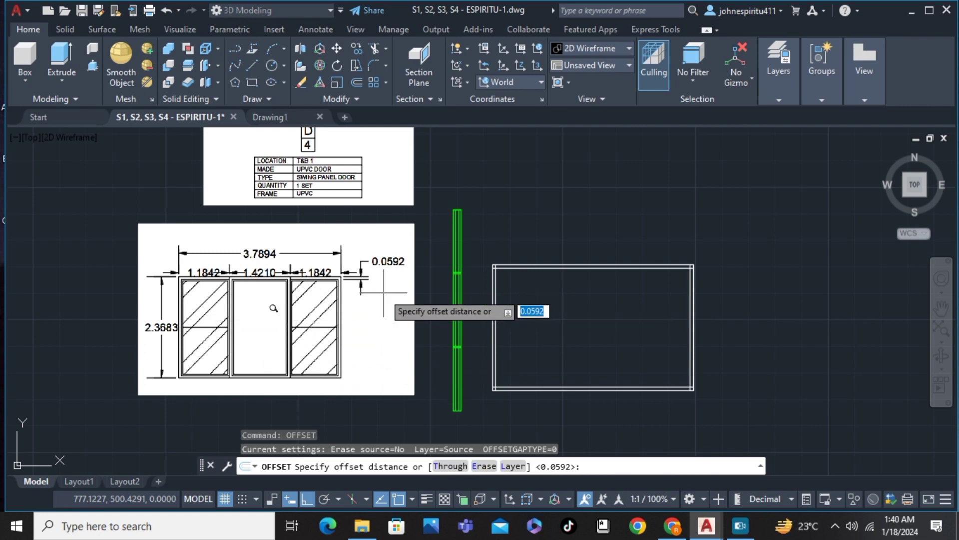
type("1.1842")
key("Return")
scroll(507, 288, "up", 2)
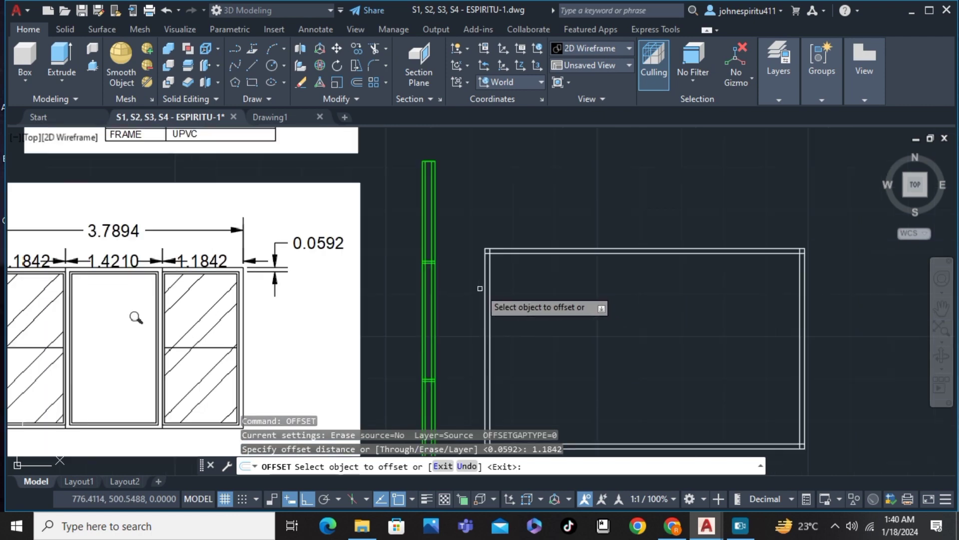
left_click(485, 295)
left_click(589, 300)
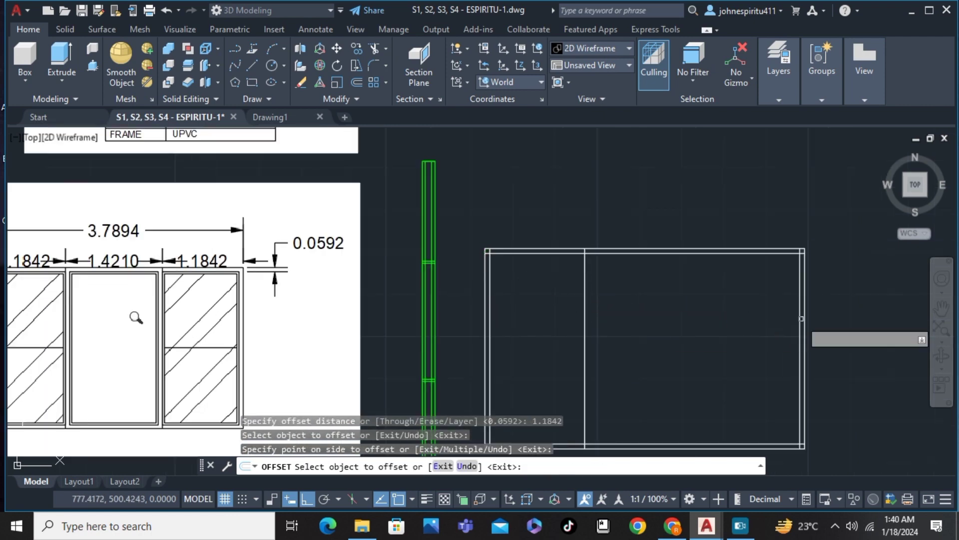
left_click(802, 319)
left_click(727, 327)
scroll(608, 333, "down", 2)
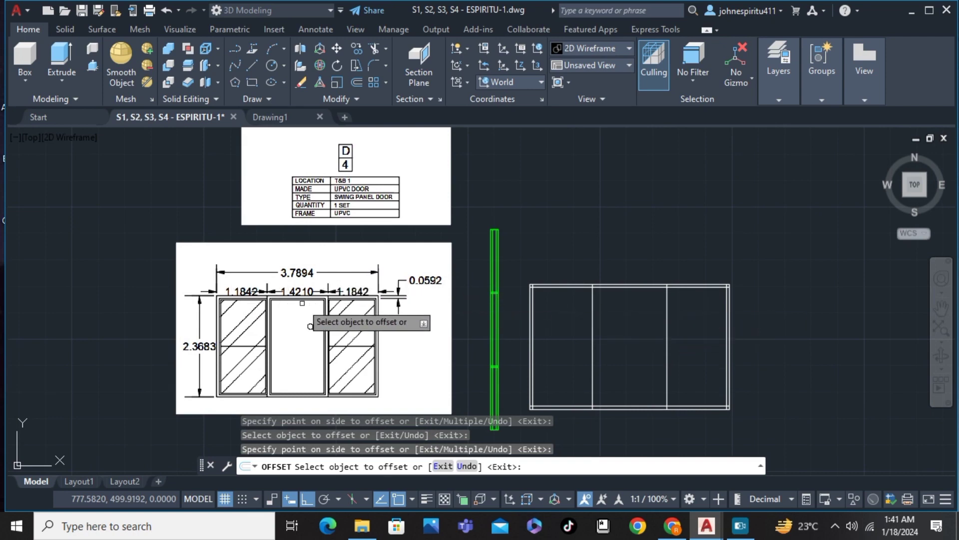
scroll(310, 325, "up", 2)
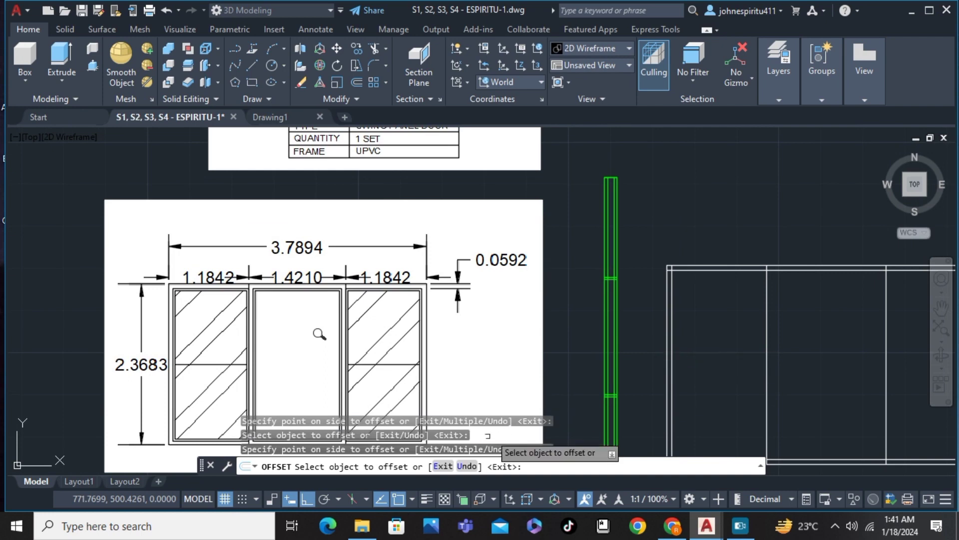
left_click(442, 466)
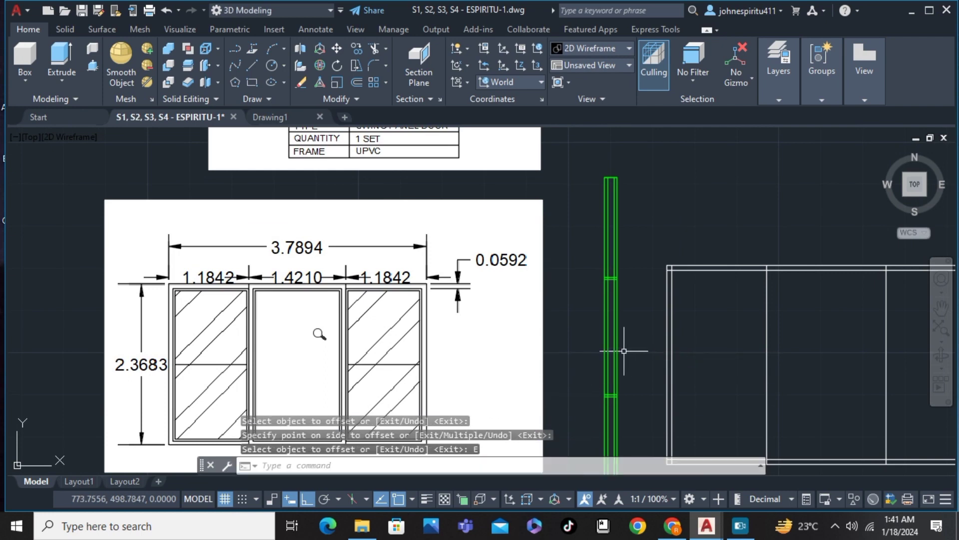
- Offset both vertical divider lines 0.0592 toward the middle panel to form the mullions
key("Return")
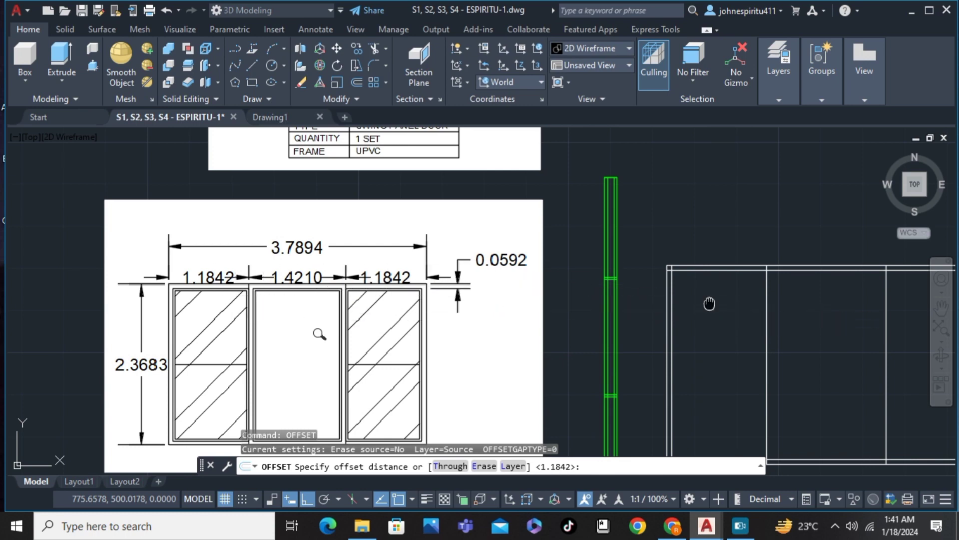
middle_click_drag(707, 302, 496, 326)
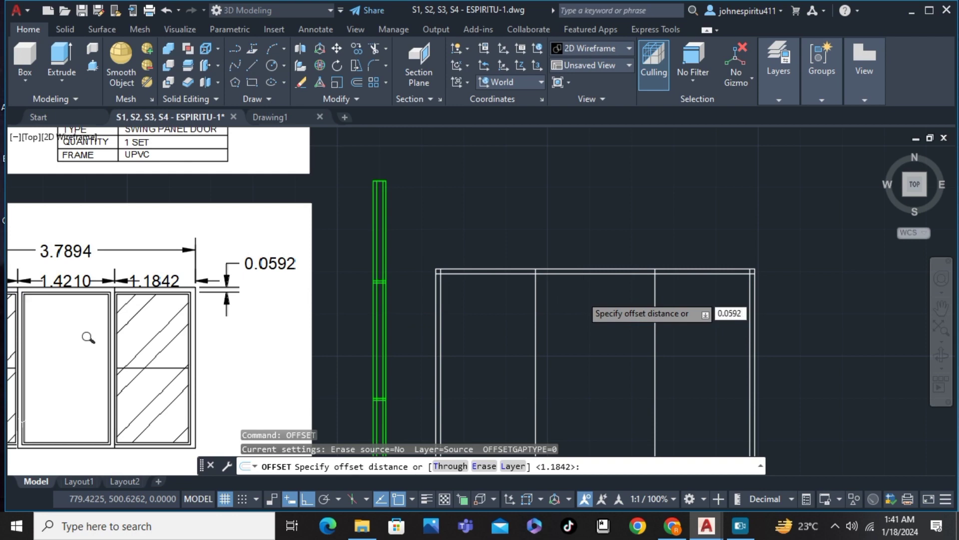
key("Return")
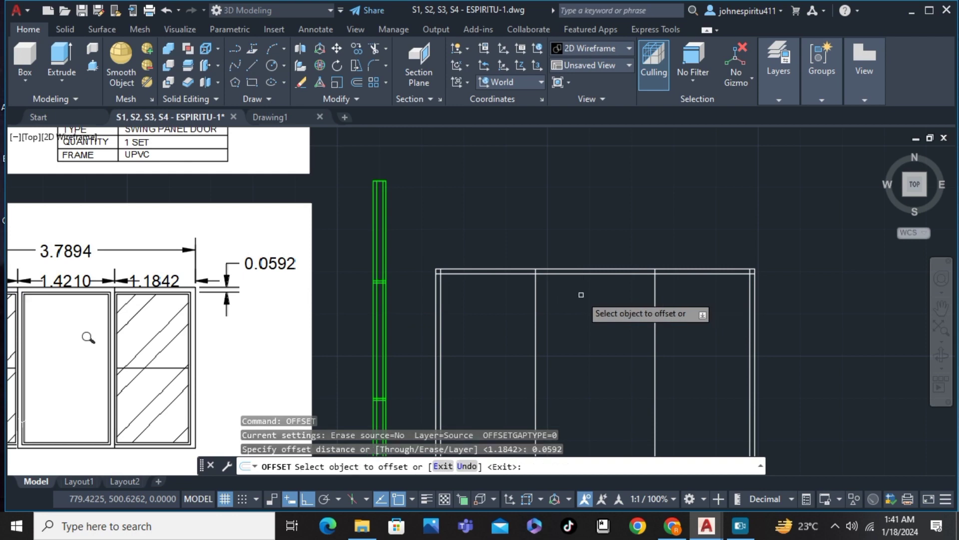
left_click(535, 325)
left_click(624, 327)
left_click(655, 326)
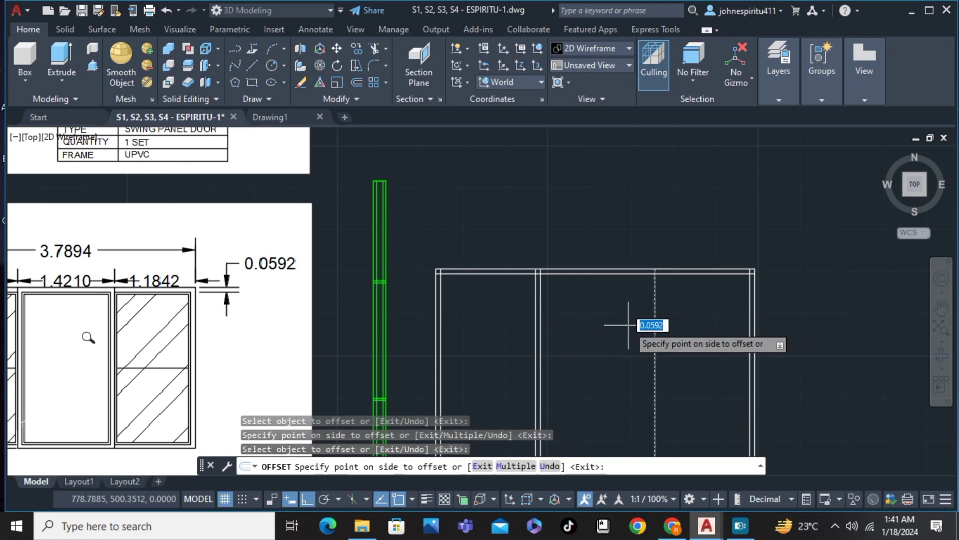
left_click(628, 325)
middle_click_drag(580, 366, 600, 310)
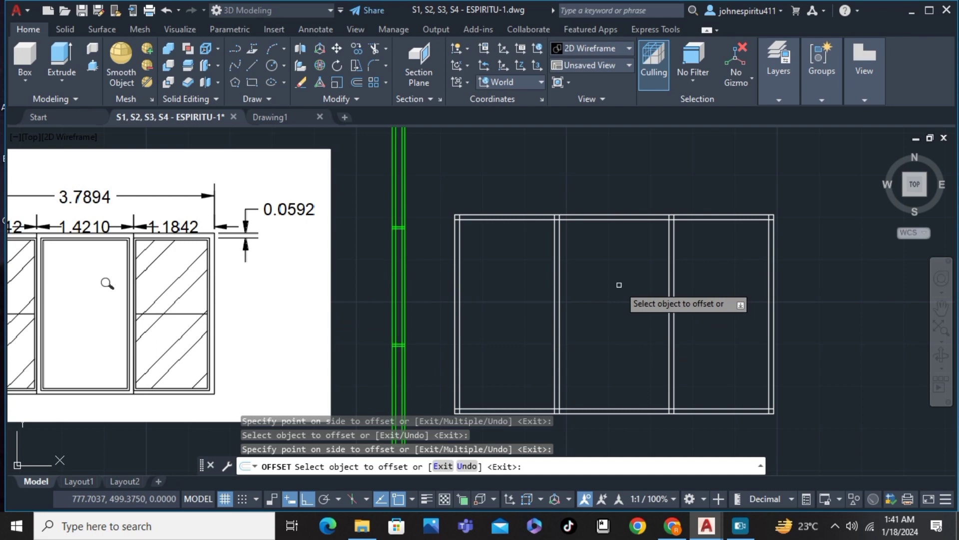
key("Escape")
- Offset the four lines bordering the middle panel 0.025 inward to form its inner frame
type("OFFSET")
key("Return")
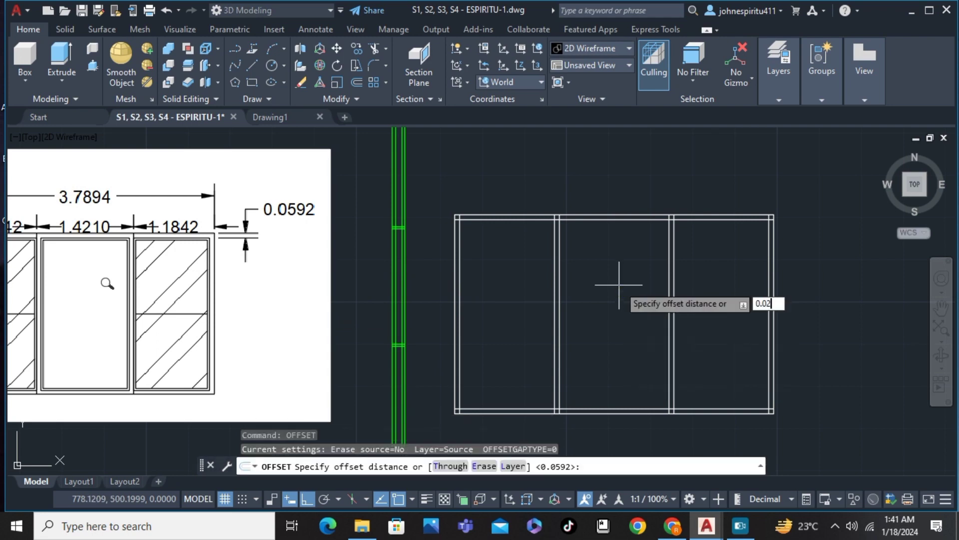
key("Return")
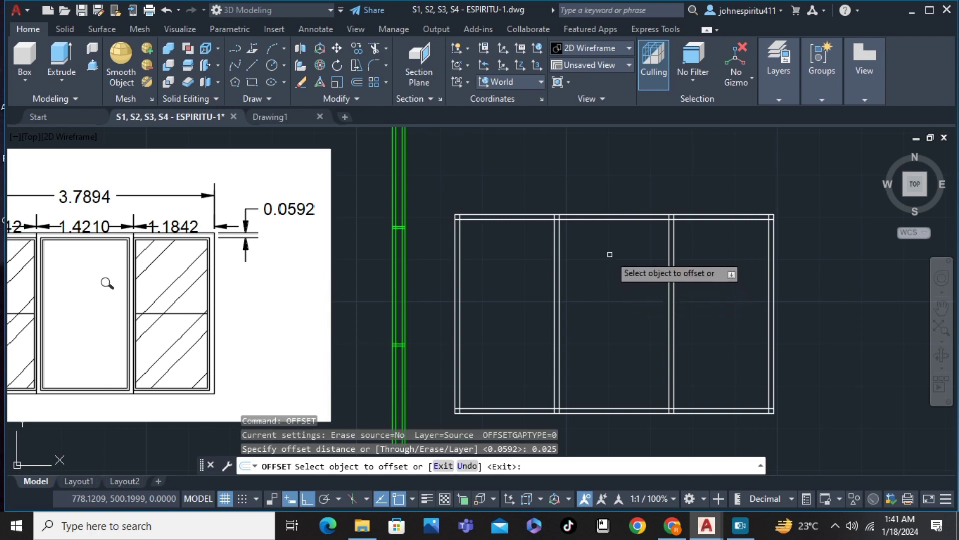
left_click(601, 218)
left_click(591, 235)
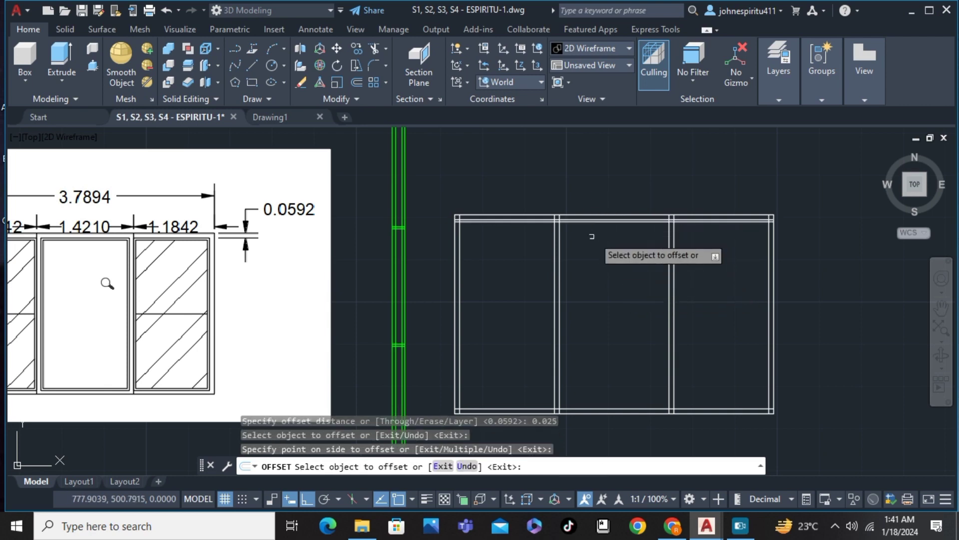
left_click(558, 239)
left_click(582, 242)
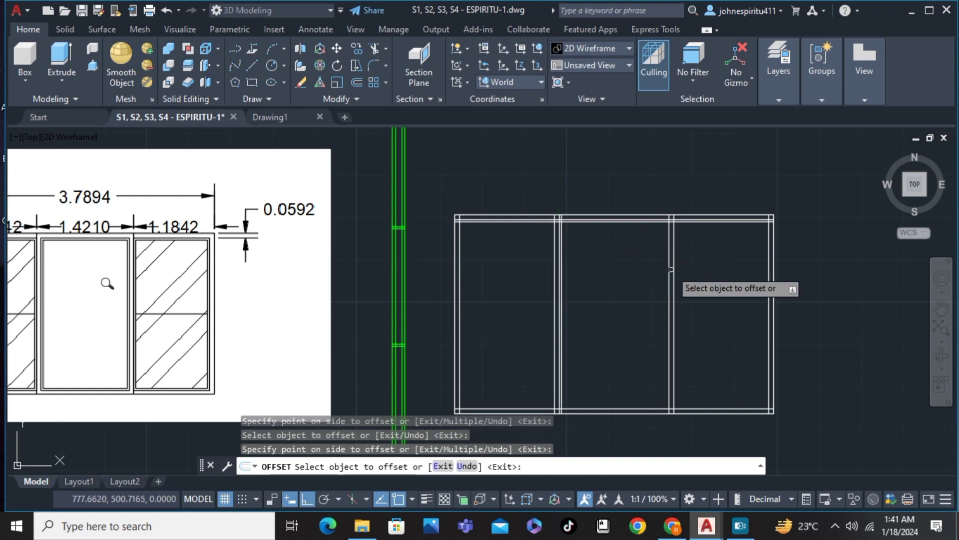
left_click(669, 269)
left_click(645, 350)
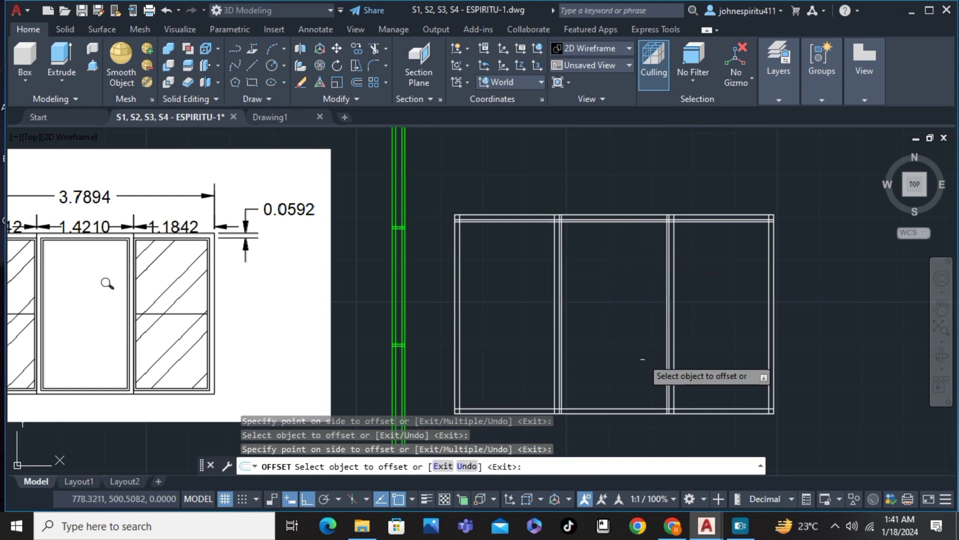
left_click(623, 407)
left_click(617, 380)
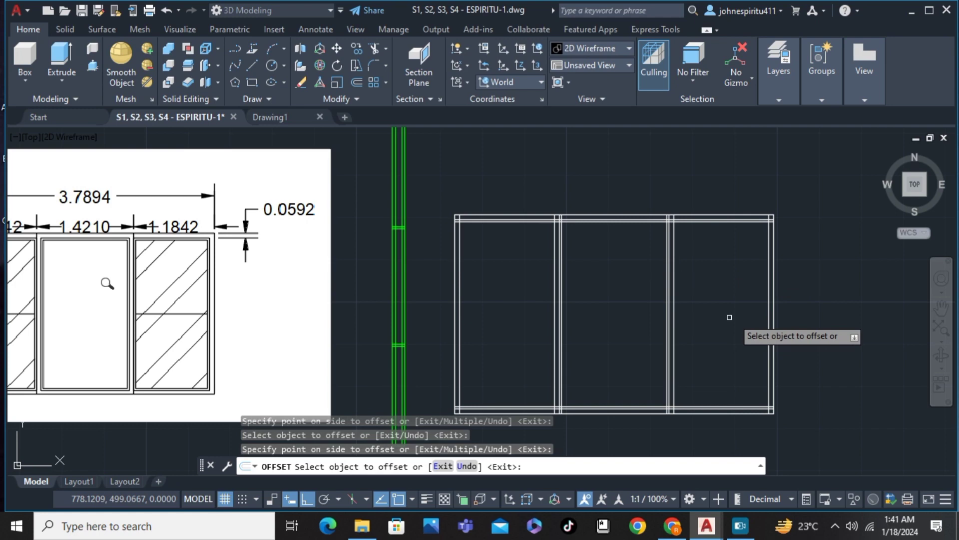
- Offset the inner left and right lines of the outer frame 0.025 inward toward the side panels
left_click(767, 321)
left_click(734, 305)
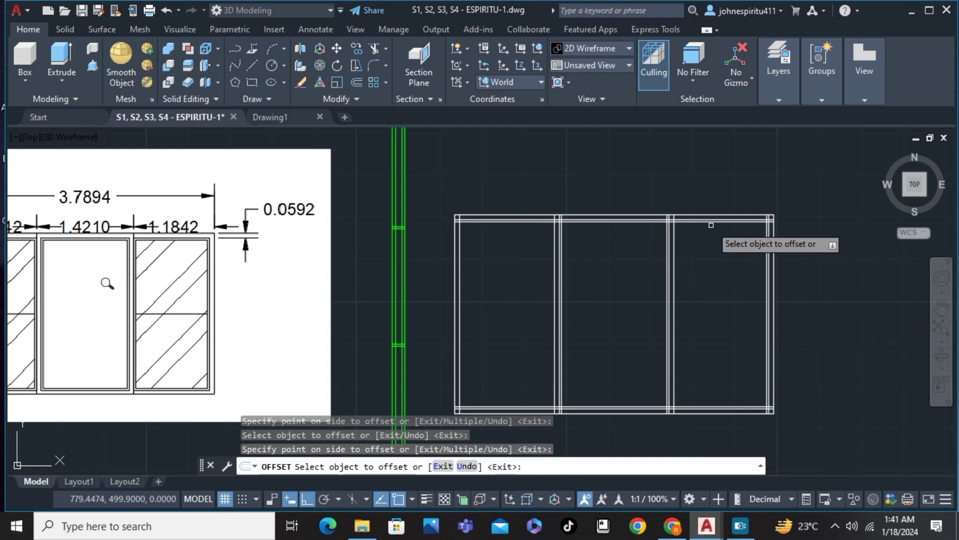
left_click(460, 316)
left_click(466, 309)
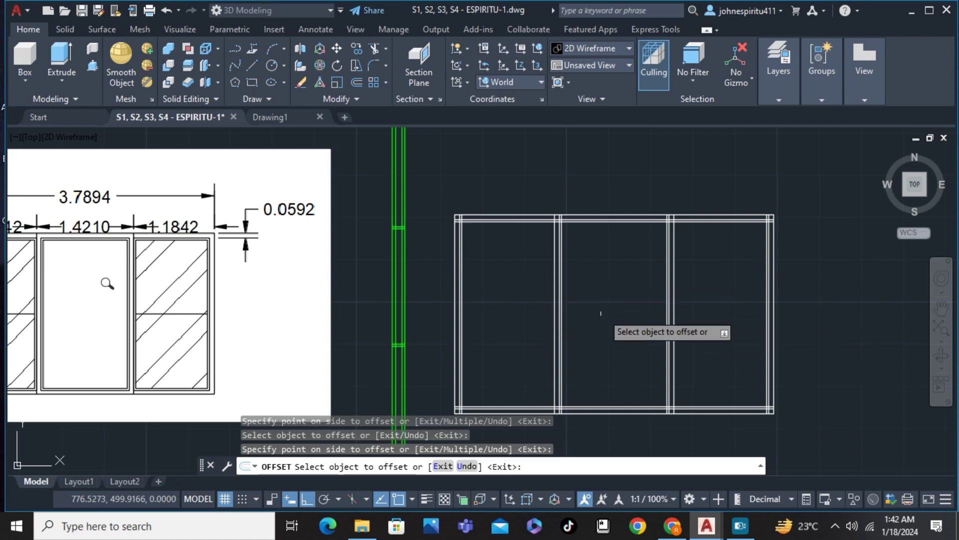
scroll(603, 295, "down", 2)
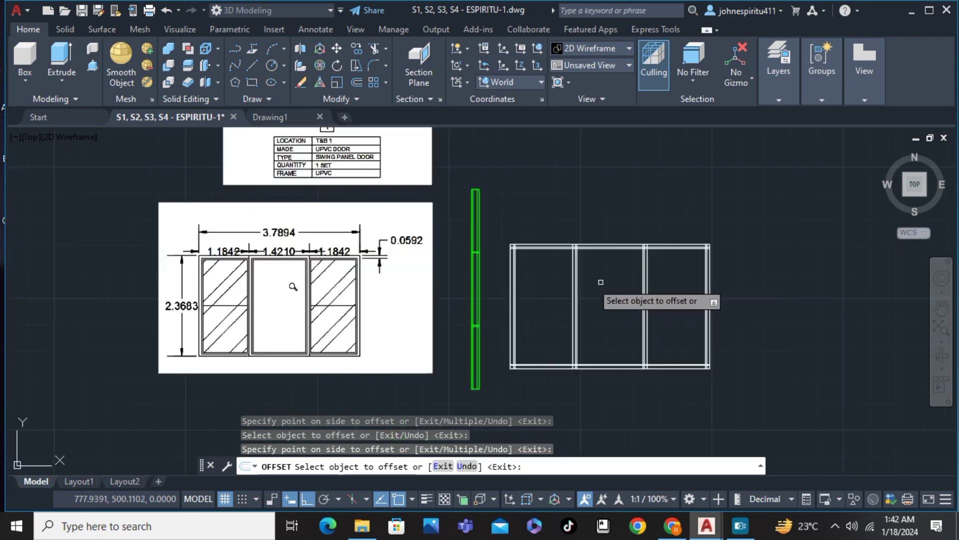
key("Escape")
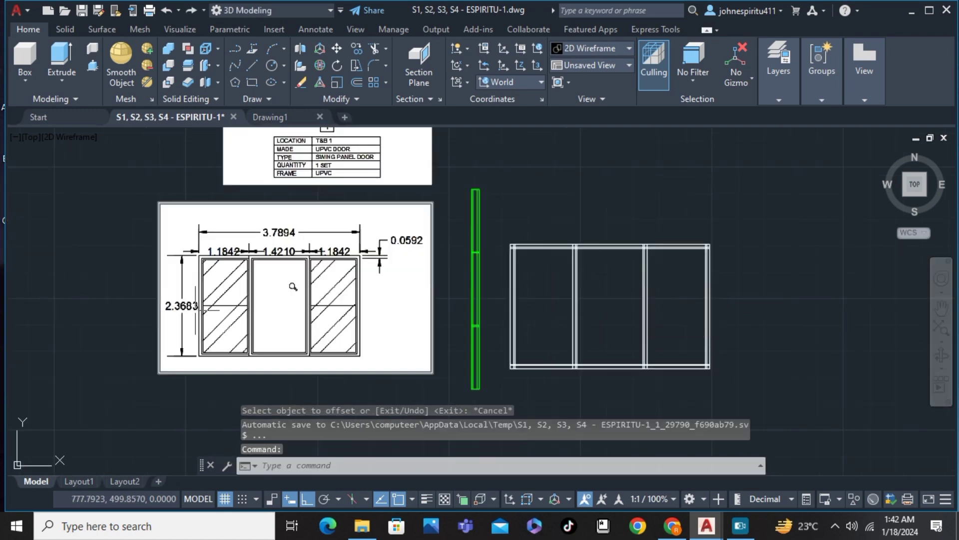
- Draw a horizontal line at mid-height from the outer left edge to the outer right edge of the frame
type("l")
key("Return")
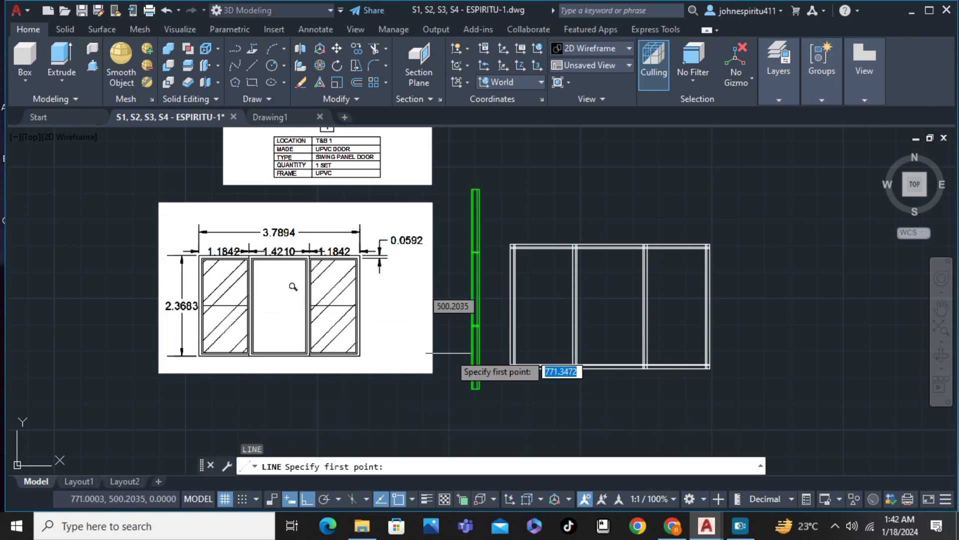
scroll(501, 338, "up", 4)
left_click(527, 256)
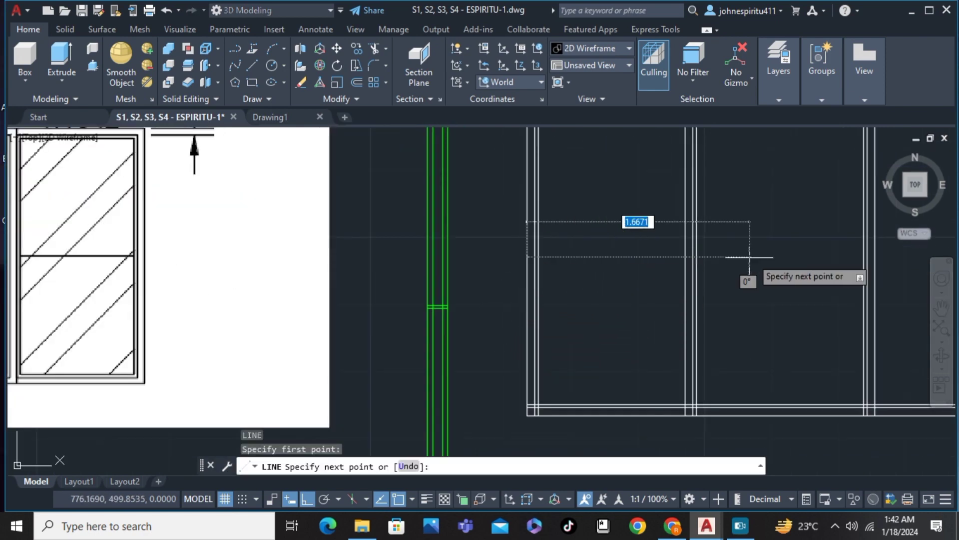
scroll(788, 289, "down", 3)
scroll(689, 312, "up", 3)
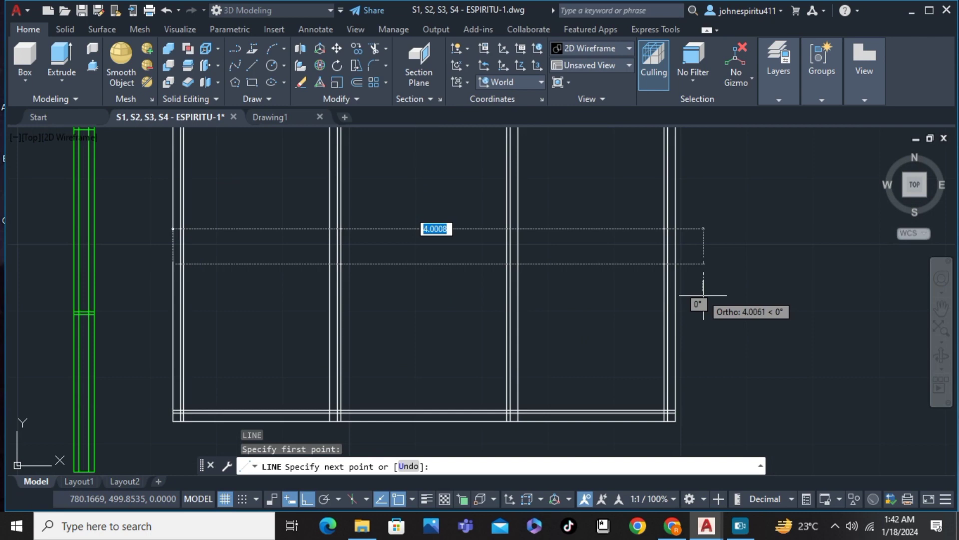
left_click(676, 263)
key("Escape")
scroll(420, 287, "down", 2)
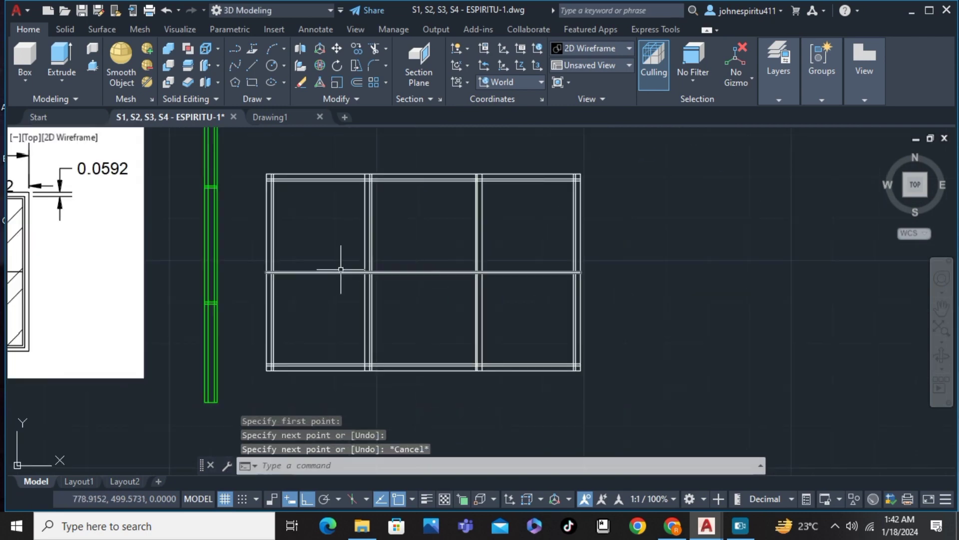
- Trim the overlapping line ends at the frame corners and mullions, and cut the horizontal line back to the inner side frames
middle_click_drag(340, 269, 540, 306)
scroll(563, 284, "down", 2)
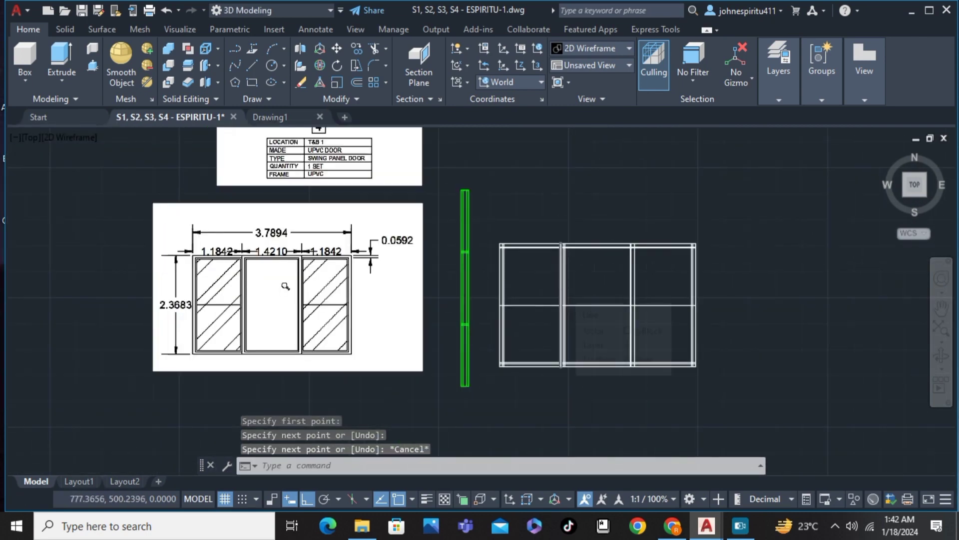
scroll(562, 285, "up", 2)
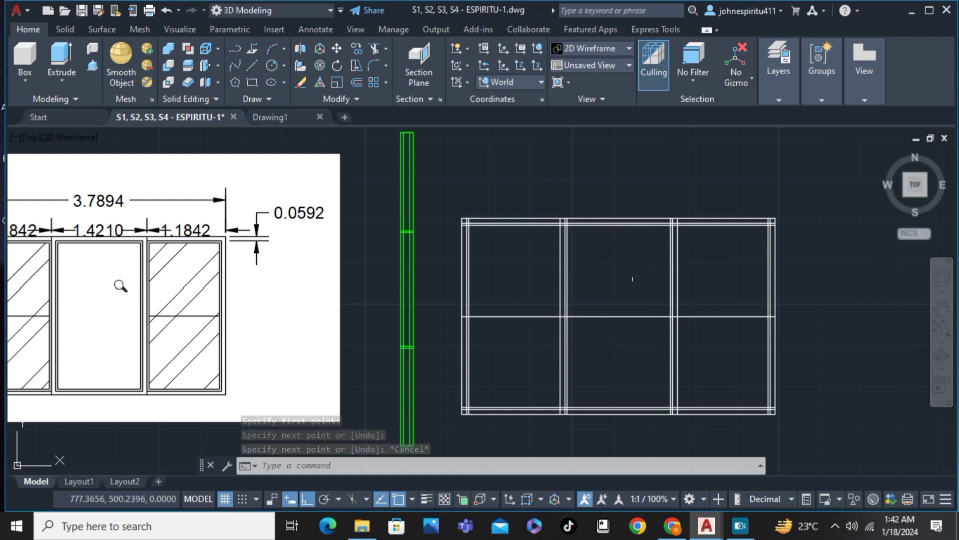
scroll(680, 220, "up", 4)
scroll(582, 320, "down", 4)
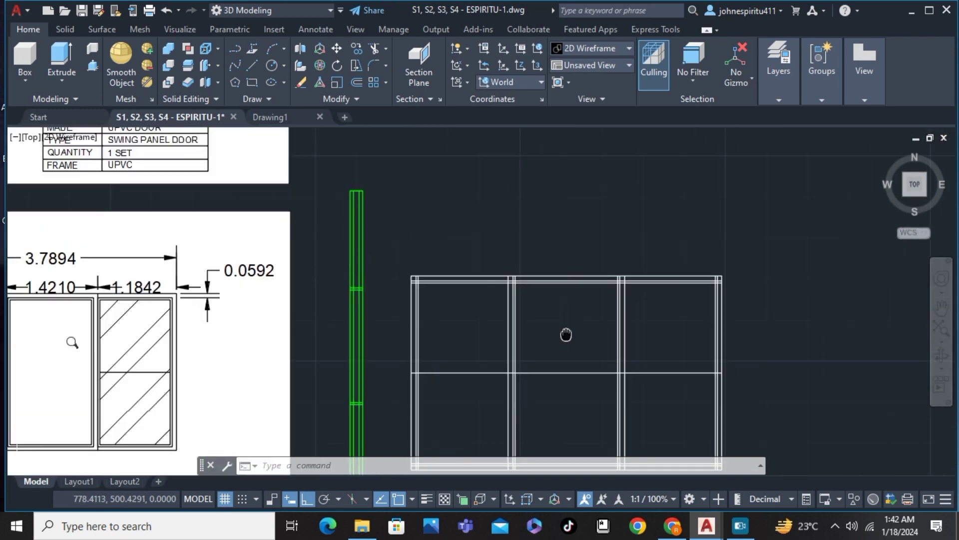
middle_click_drag(566, 334, 570, 265)
scroll(475, 272, "down", 2)
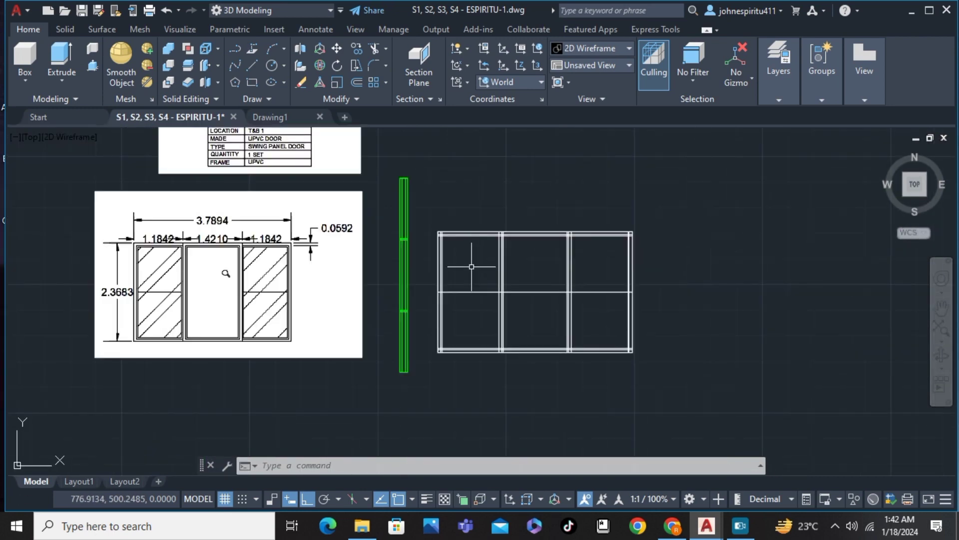
scroll(471, 266, "up", 2)
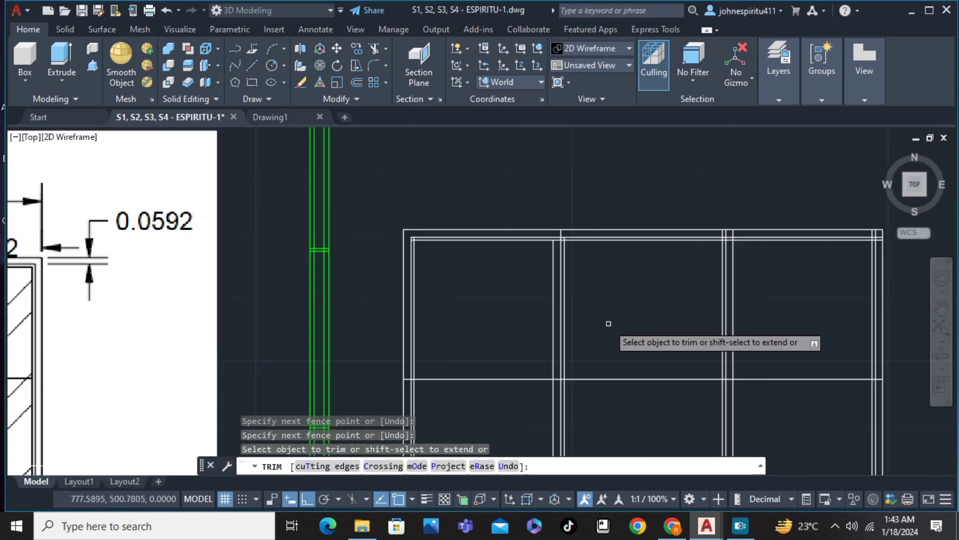
scroll(608, 325, "up", 3)
left_click(452, 261)
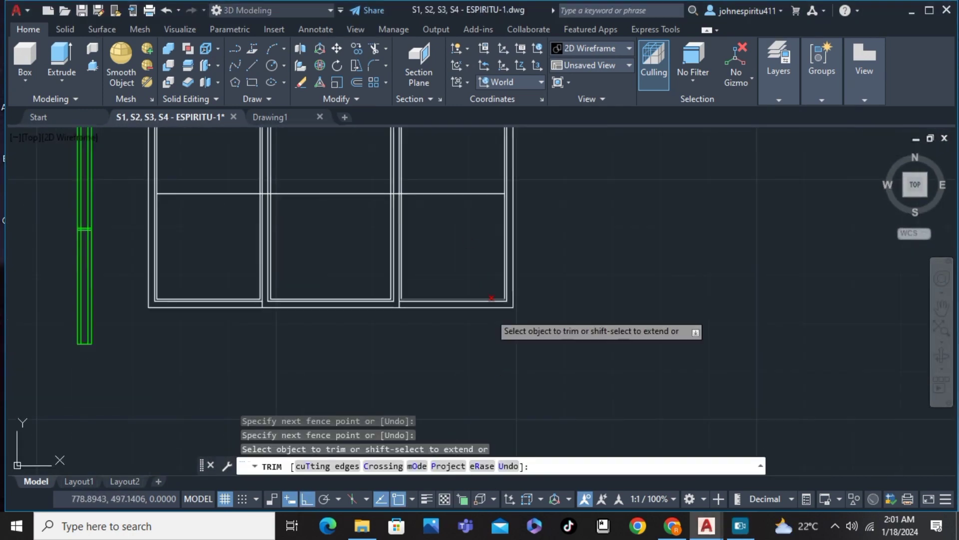
key("Escape")
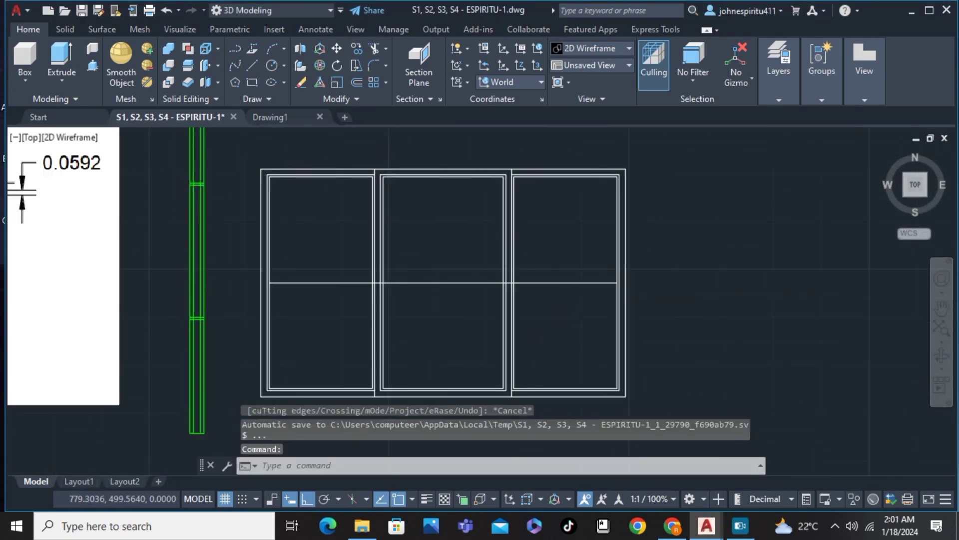
- Trim the horizontal mid-height line out of the middle panel and the mullion between the middle and right panels
scroll(617, 179, "up", 5)
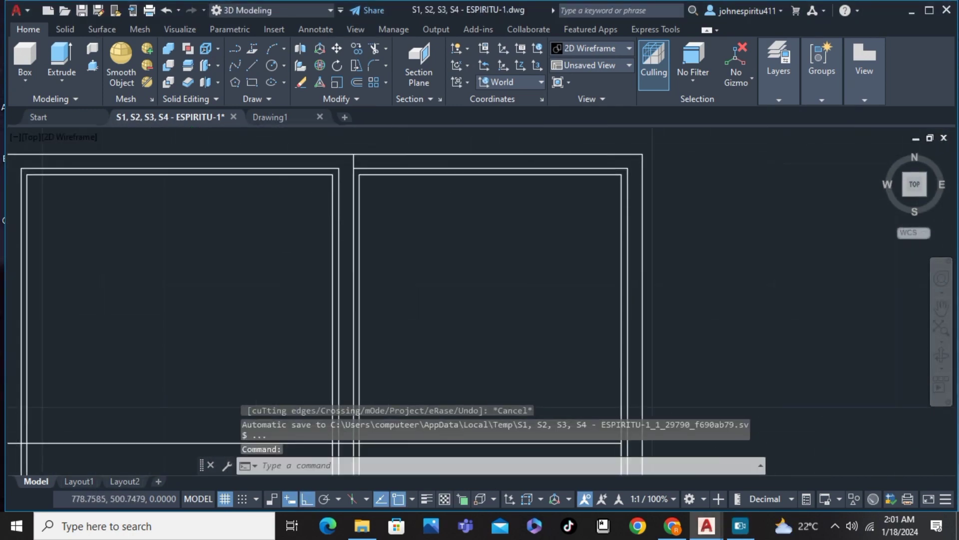
scroll(370, 249, "down", 5)
middle_click_drag(393, 276, 420, 262)
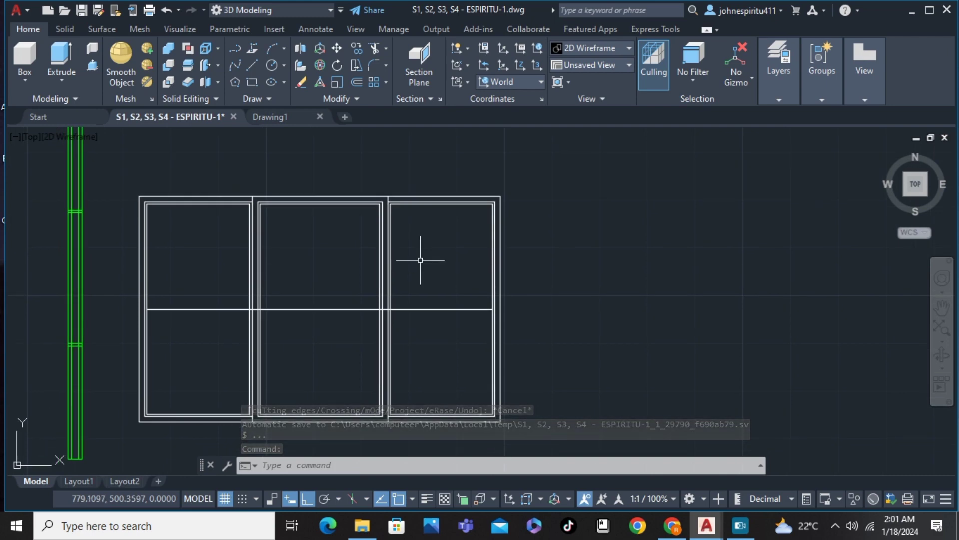
type("tr")
key("Return")
scroll(449, 312, "up", 2)
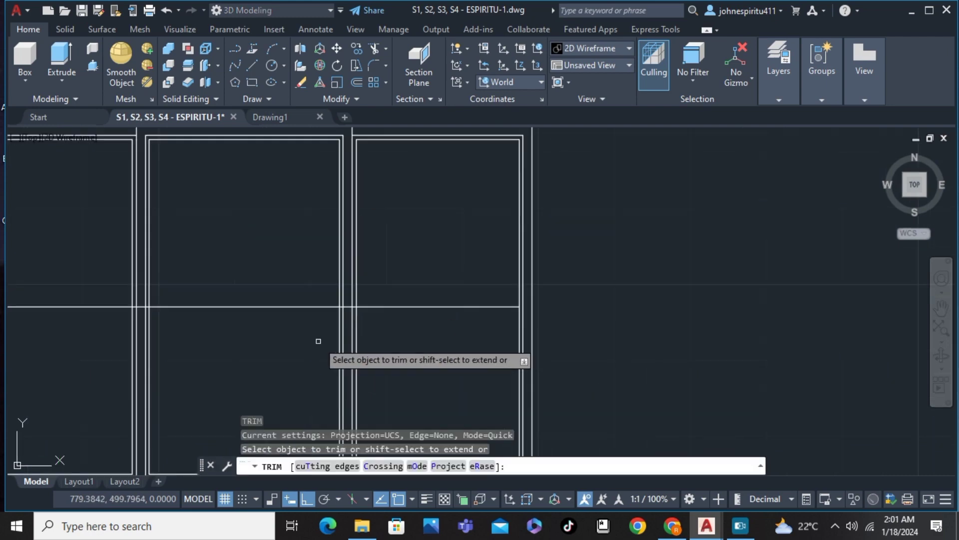
left_click_drag(261, 274, 260, 336)
scroll(299, 311, "up", 6)
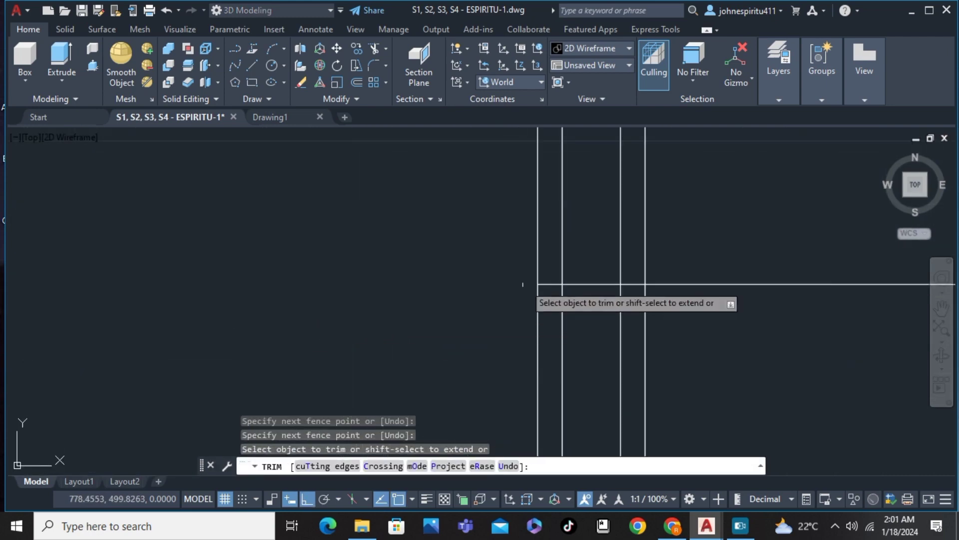
left_click(545, 284)
left_click_drag(630, 271, 634, 291)
left_click_drag(577, 262, 579, 289)
scroll(488, 285, "down", 5)
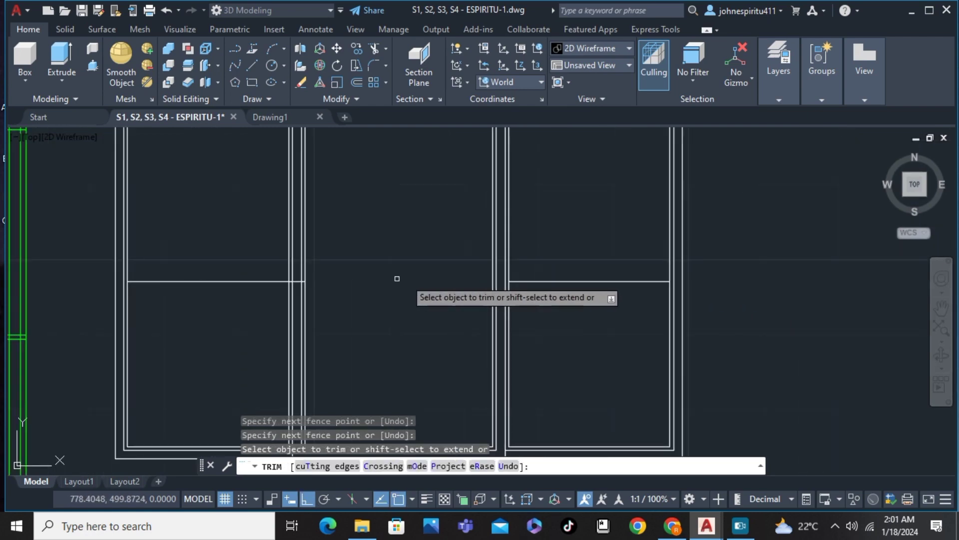
- Trim the remaining pieces of the horizontal line inside the mullion between the left and middle panels
middle_click_drag(302, 290, 502, 295)
scroll(502, 295, "up", 6)
left_click_drag(505, 246, 506, 269)
mouse_move(475, 237)
left_mouse_down()
mouse_move(472, 270)
mouse_move(455, 273)
left_mouse_up()
scroll(449, 280, "down", 6)
middle_click_drag(409, 253, 373, 257)
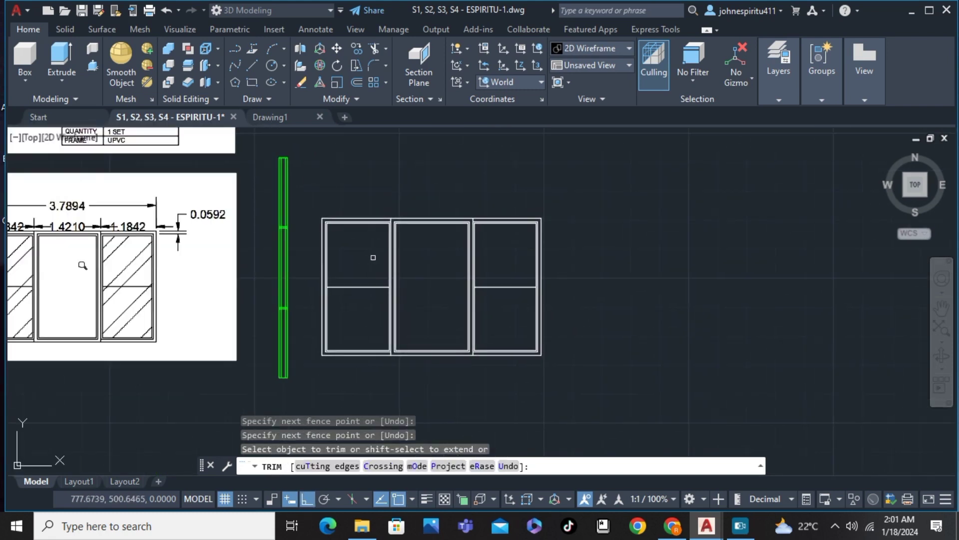
key("Escape")
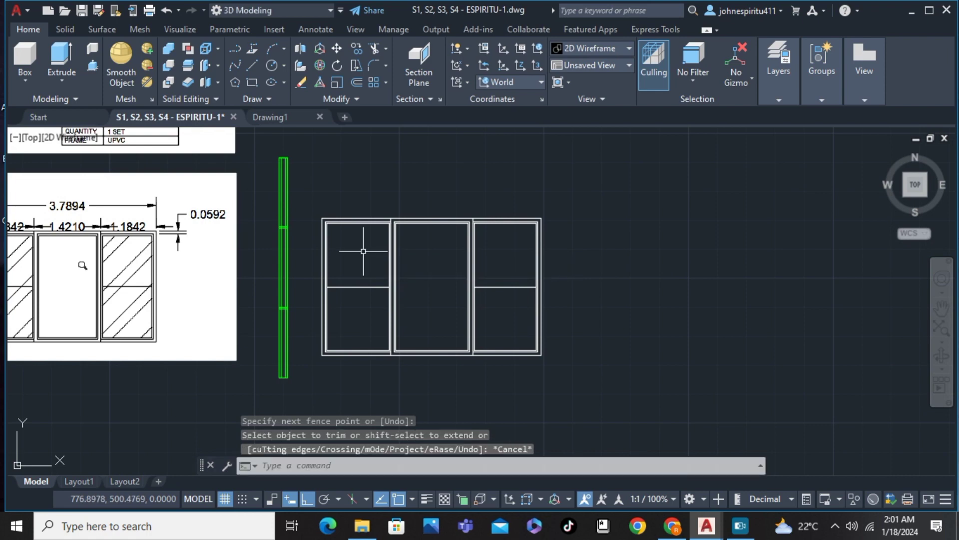
- Start a Hatch with the predefined ANSI31 pattern
type("HATCH")
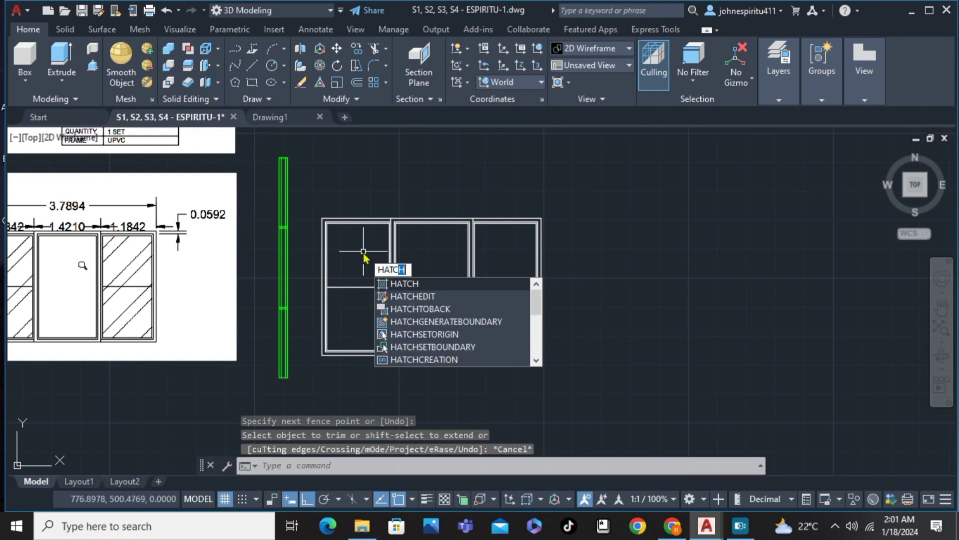
key("Return")
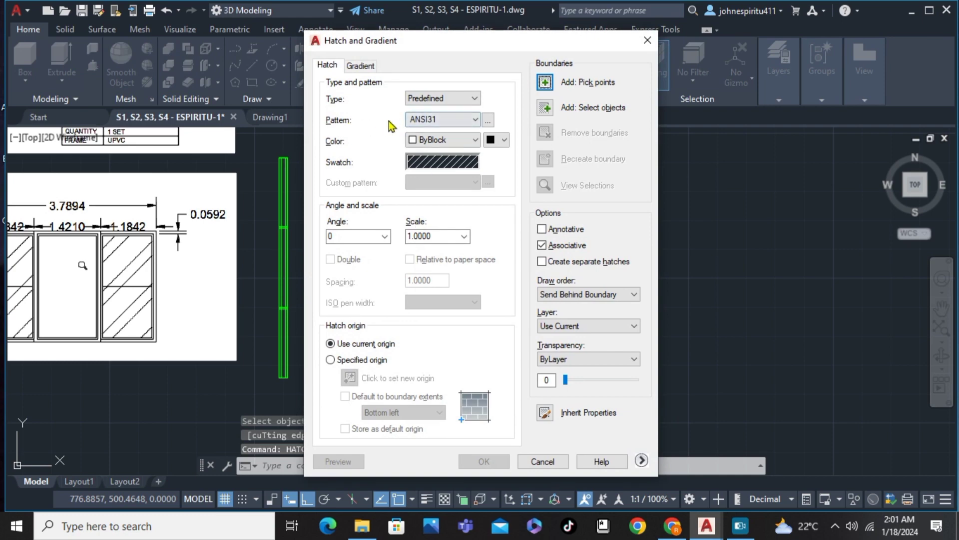
left_click(488, 120)
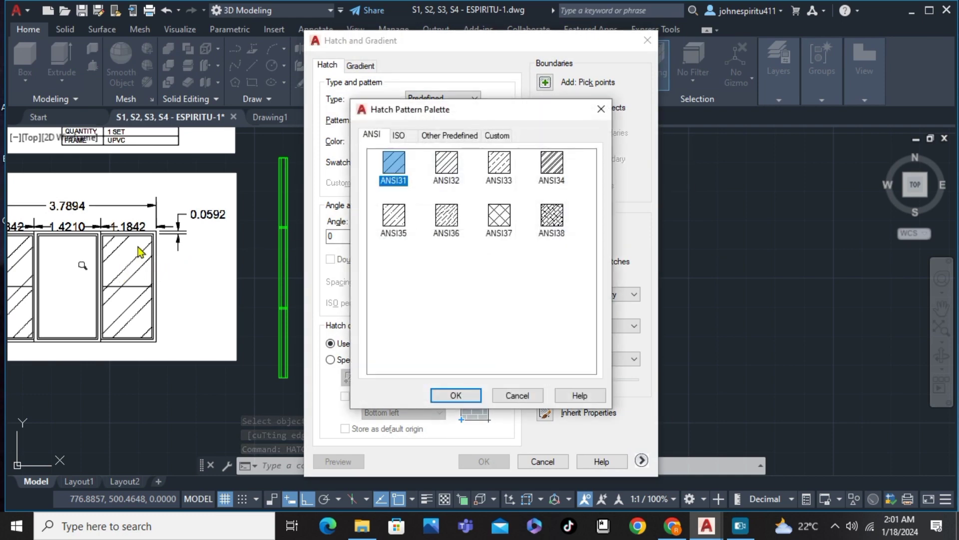
left_click(456, 395)
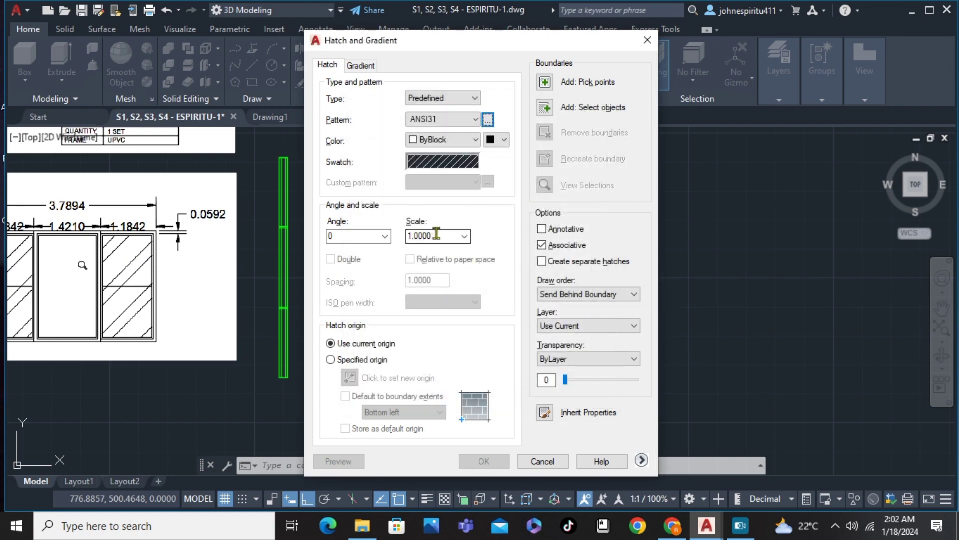
- Hatch the upper and lower glass panes of both side panels with ANSI31 at scale 1
left_click(545, 85)
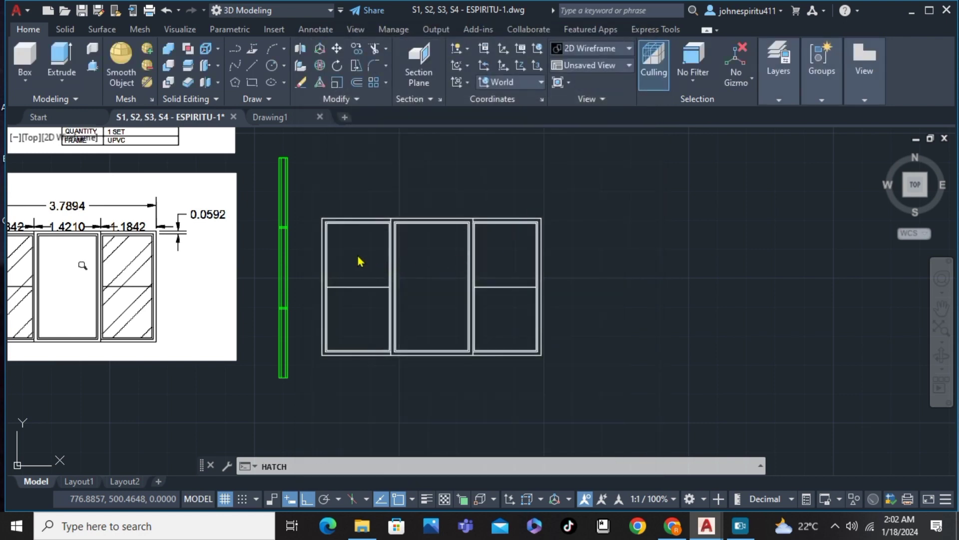
left_click(361, 276)
left_click(370, 280)
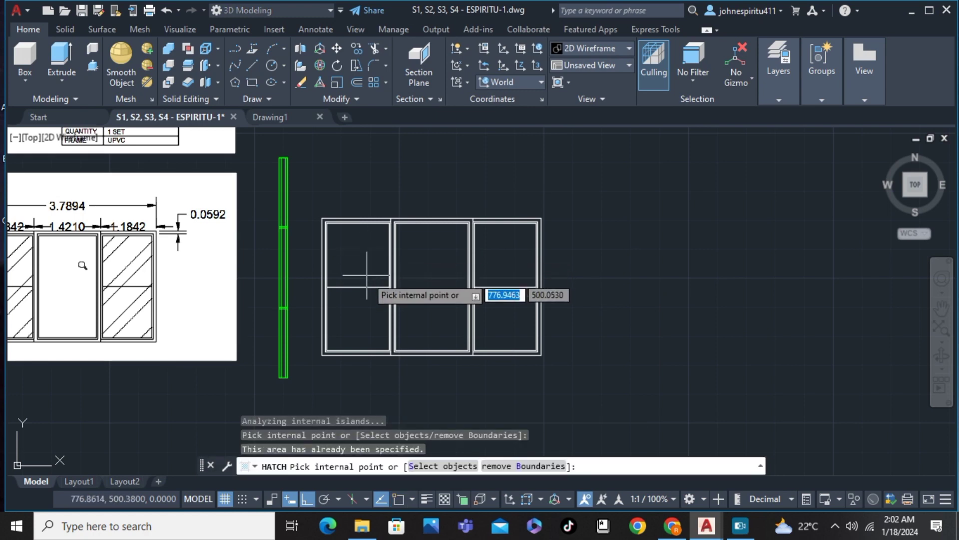
left_click(365, 310)
left_click(509, 256)
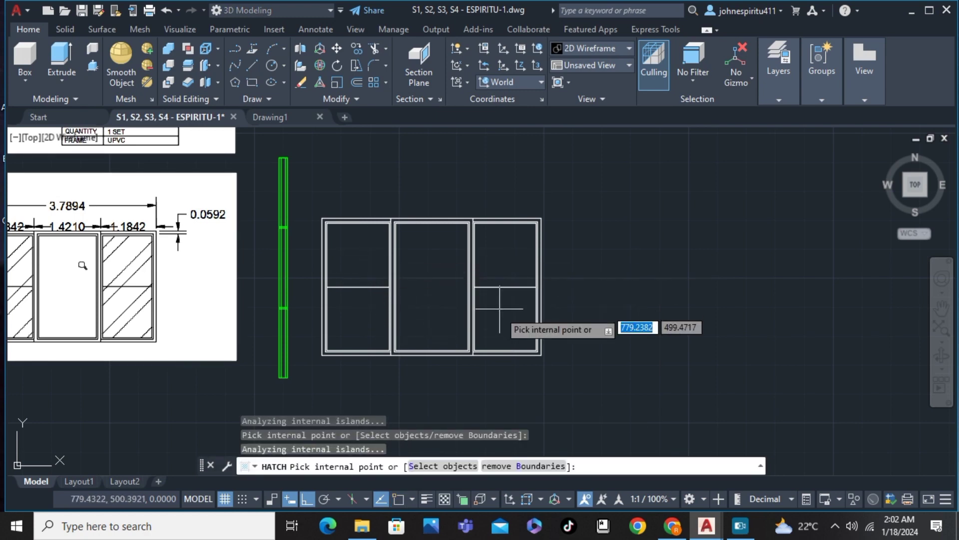
left_click(500, 317)
key("Return")
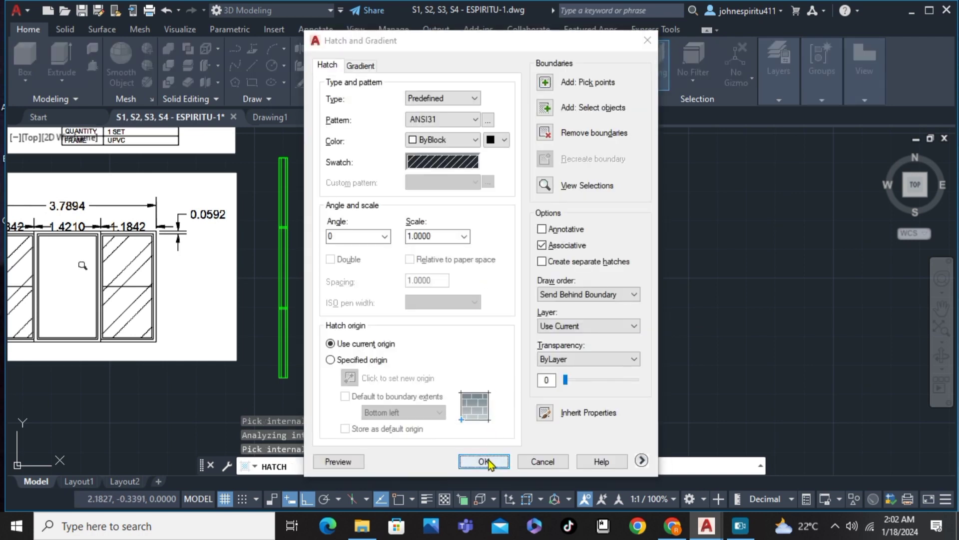
left_click(484, 461)
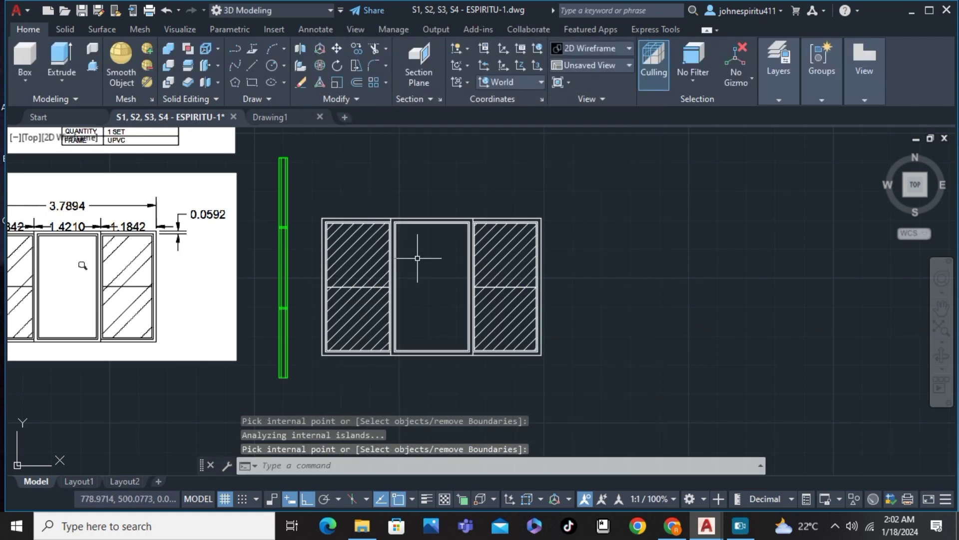
- Dimension the overall width of the elevation, placing the dimension line well above the top frame
middle_click_drag(418, 258, 442, 263)
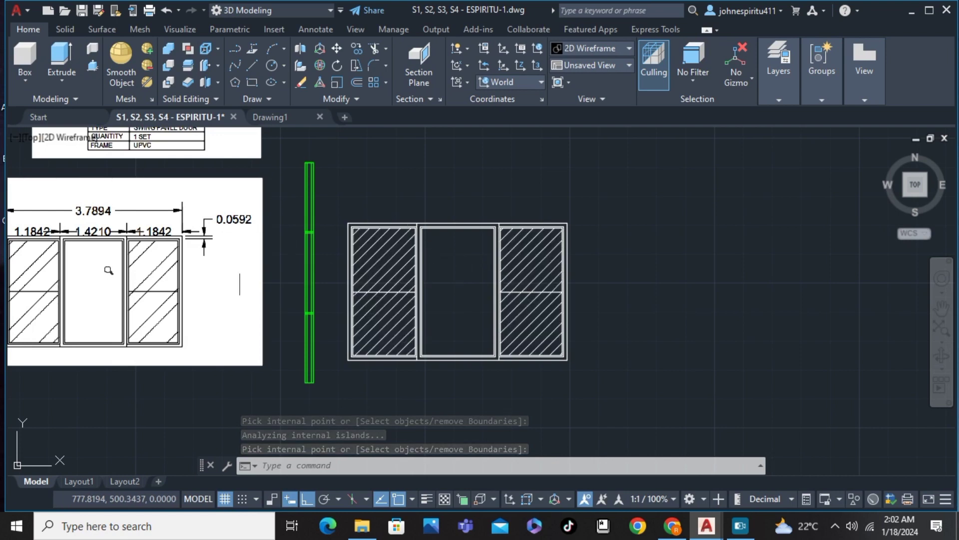
middle_click_drag(240, 284, 309, 278)
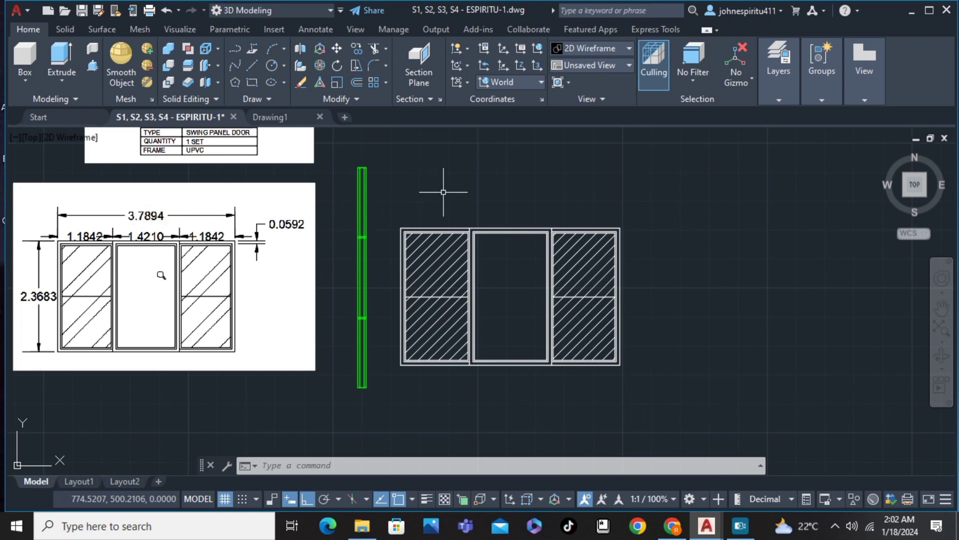
middle_click_drag(444, 192, 367, 204)
type("IM")
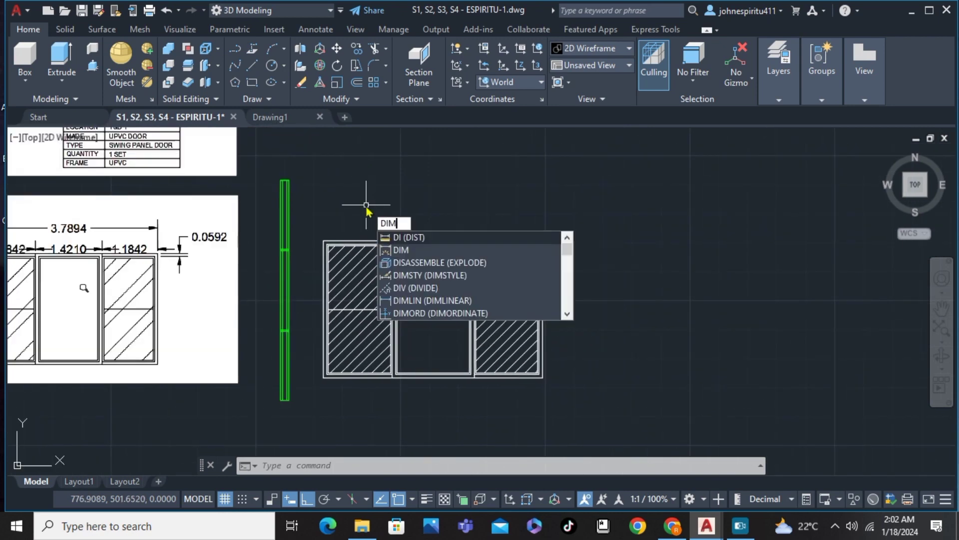
key("Return")
scroll(366, 204, "up", 2)
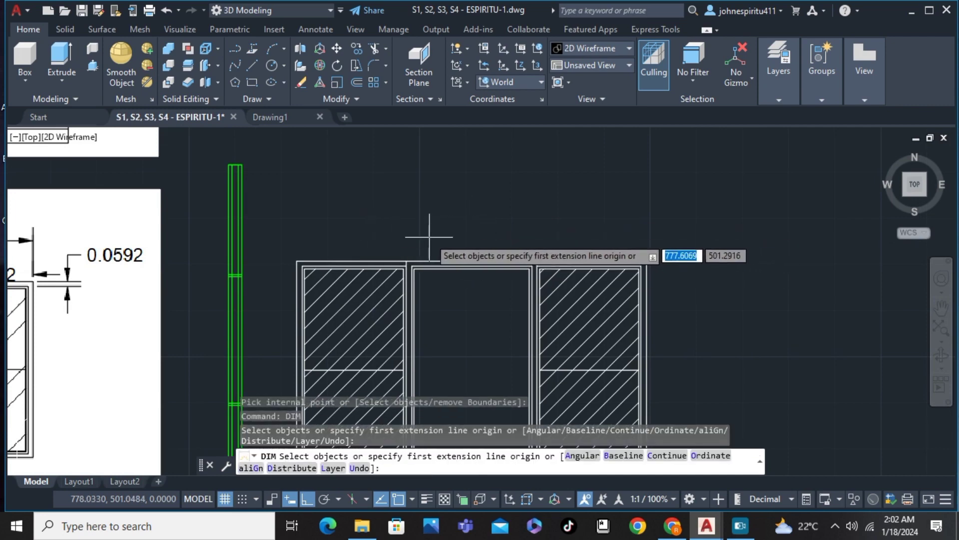
key("Return")
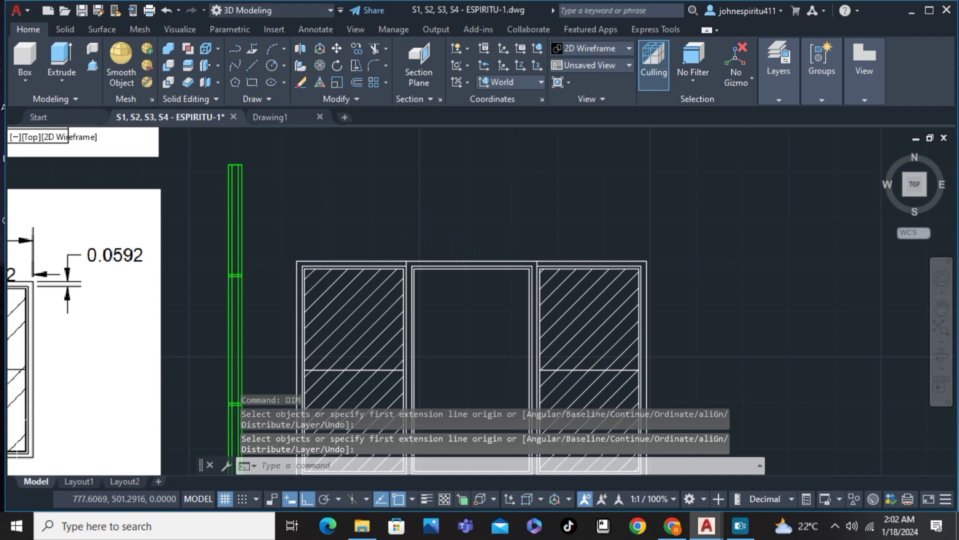
key("Return")
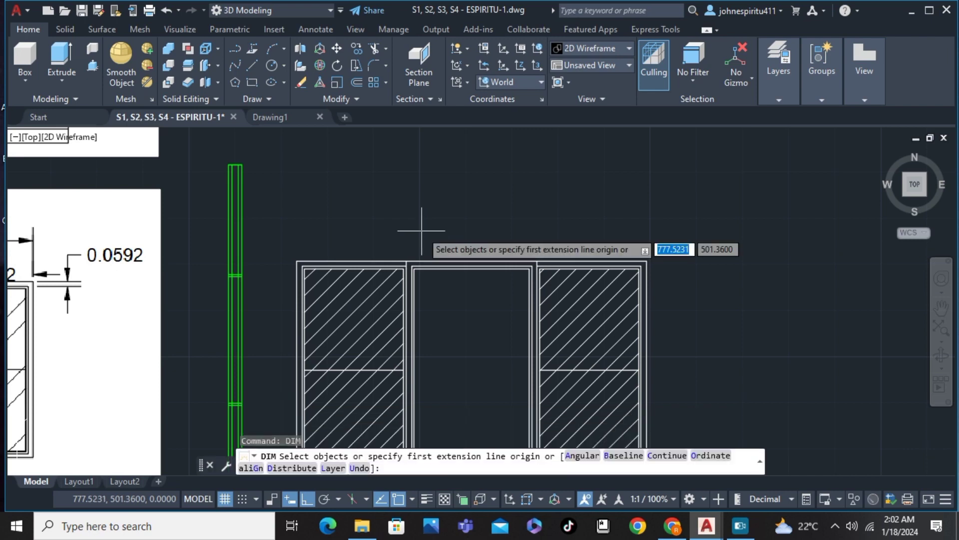
left_click(297, 260)
left_click(646, 261)
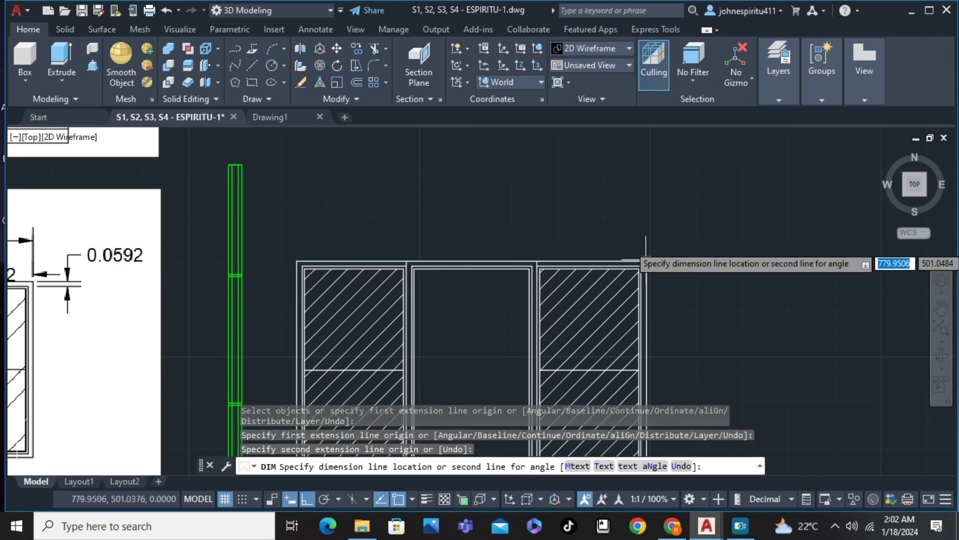
left_click(639, 201)
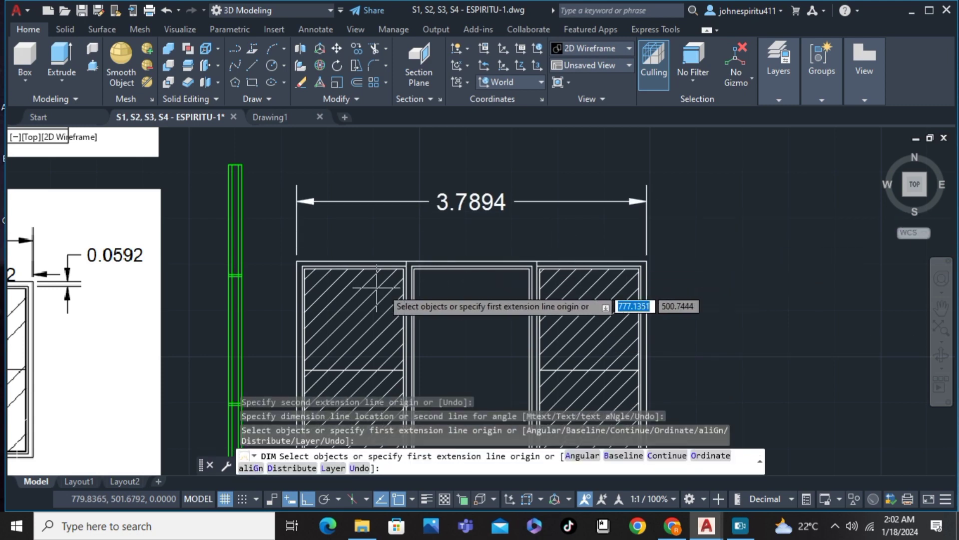
- Dimension the widths of the left and right panels between the top frame and the overall width dimension
scroll(376, 288, "up", 4)
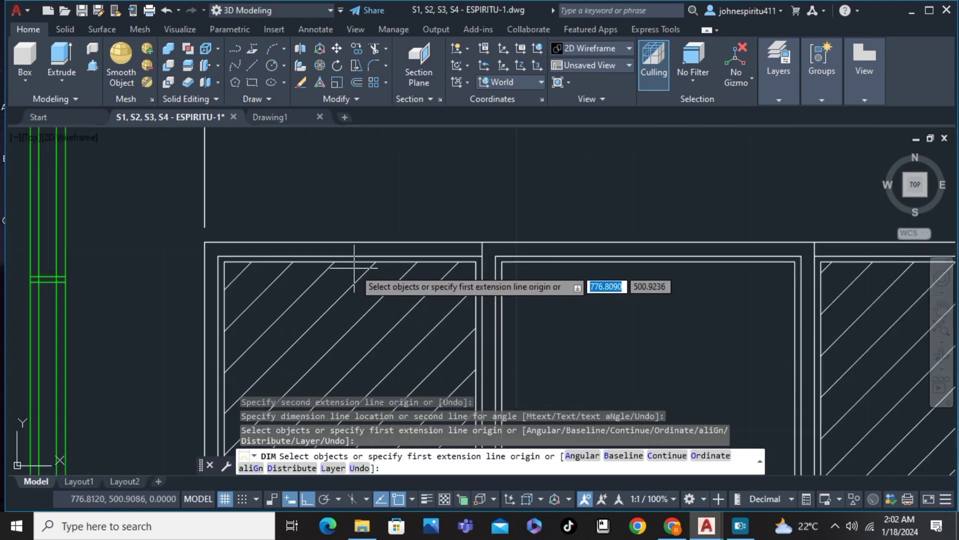
left_click(204, 242)
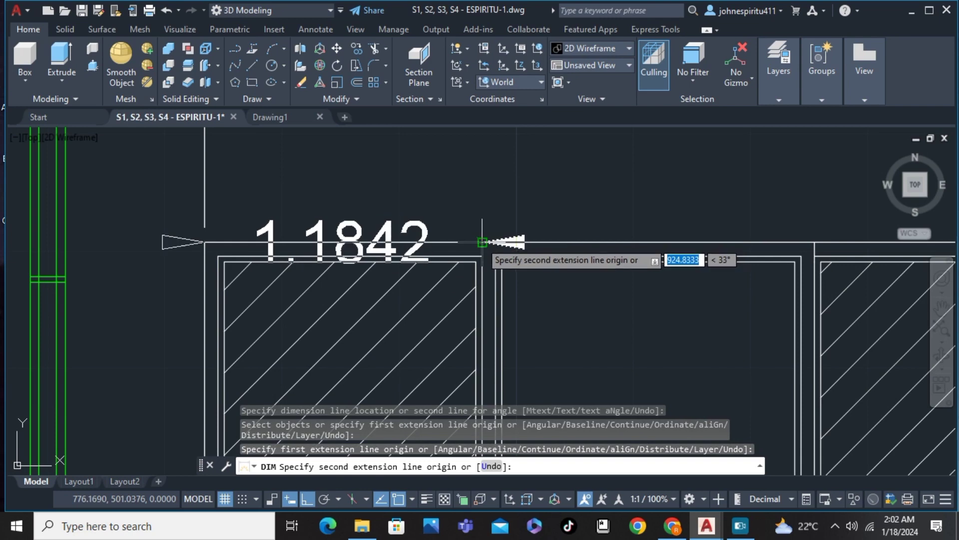
left_click(482, 242)
left_click(478, 189)
middle_click_drag(638, 193, 378, 222)
left_click(495, 265)
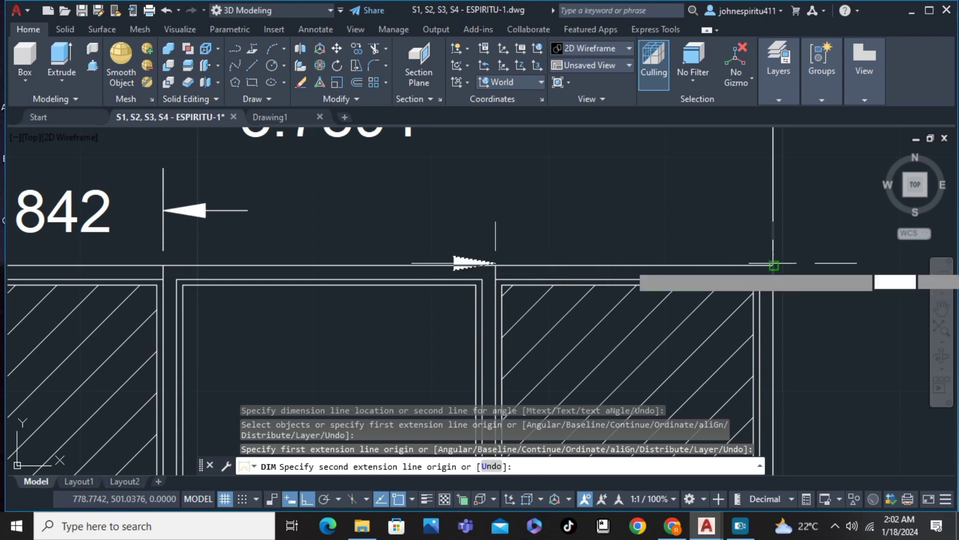
left_click(774, 265)
left_click(645, 208)
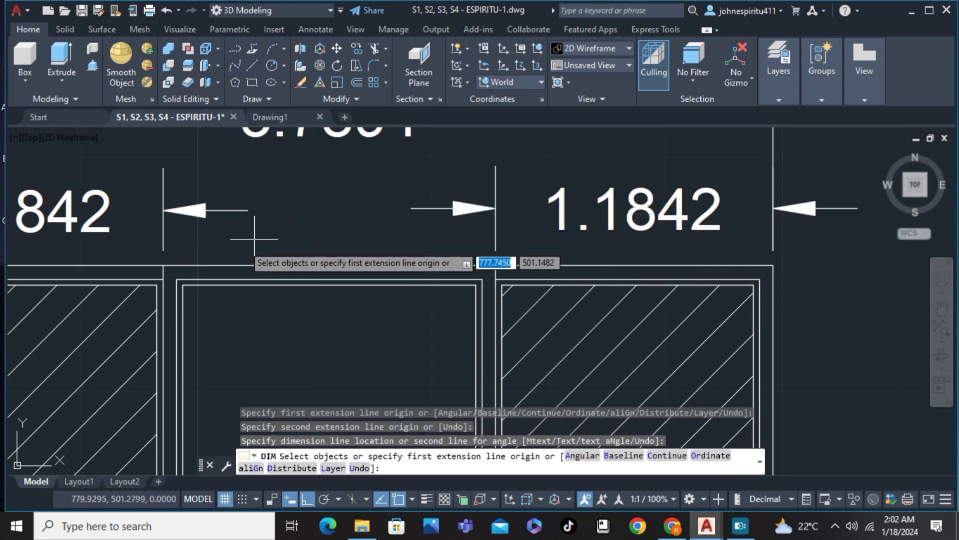
- Dimension the middle panel's width in line with the two side panel dimensions
scroll(175, 257, "up", 2)
left_click(151, 268)
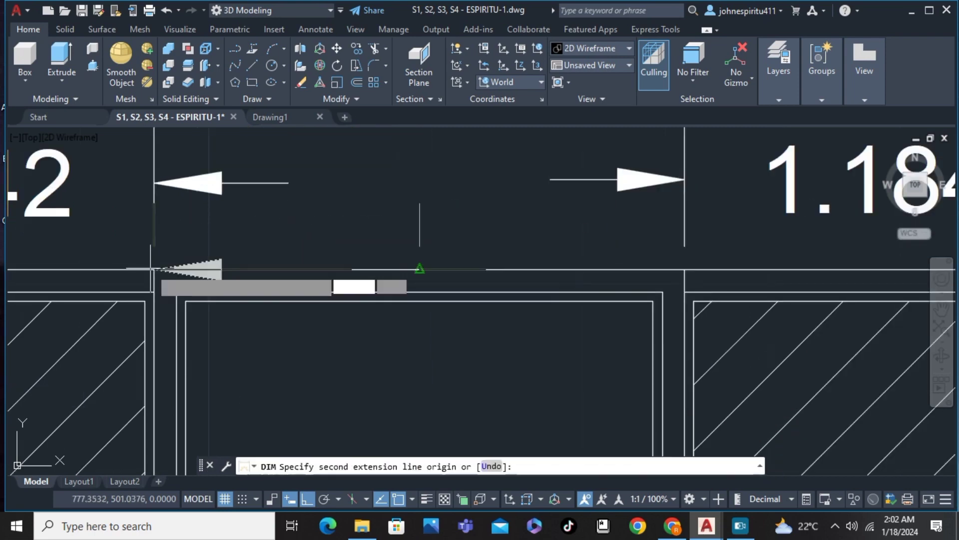
left_click(684, 268)
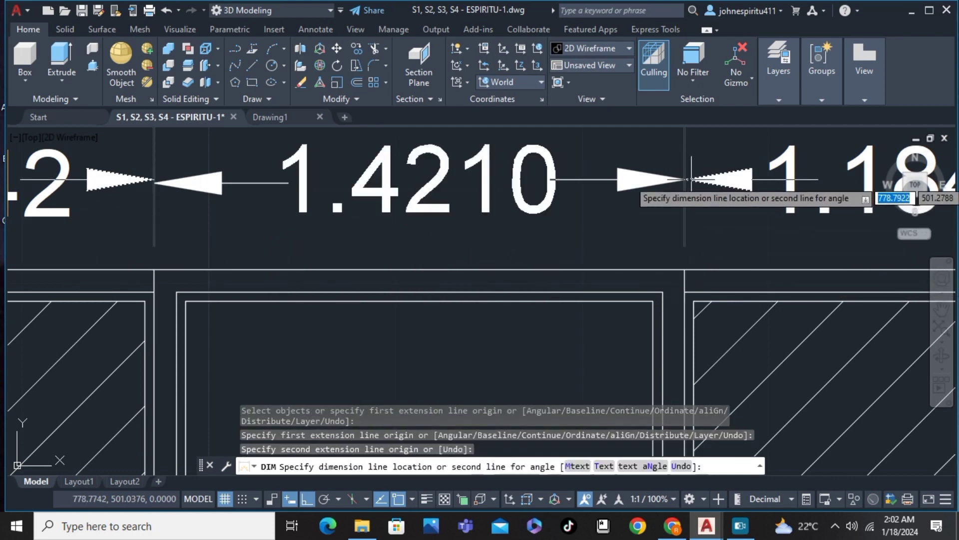
left_click(685, 179)
scroll(560, 241, "down", 5)
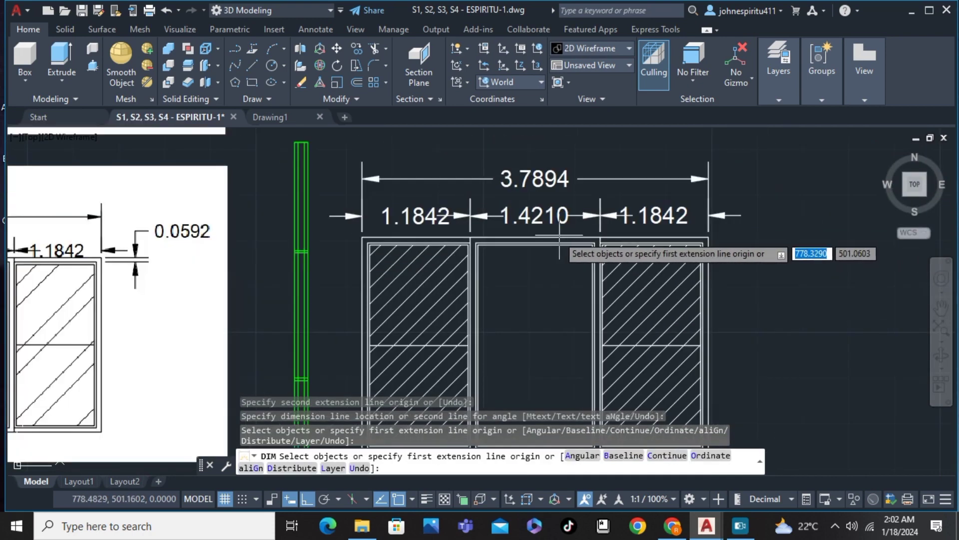
- Dimension the elevation's overall height from the upper to the lower outer corner along its right side
mouse_move(541, 285)
middle_mouse_down()
mouse_move(501, 231)
mouse_move(508, 247)
mouse_move(435, 249)
middle_mouse_up()
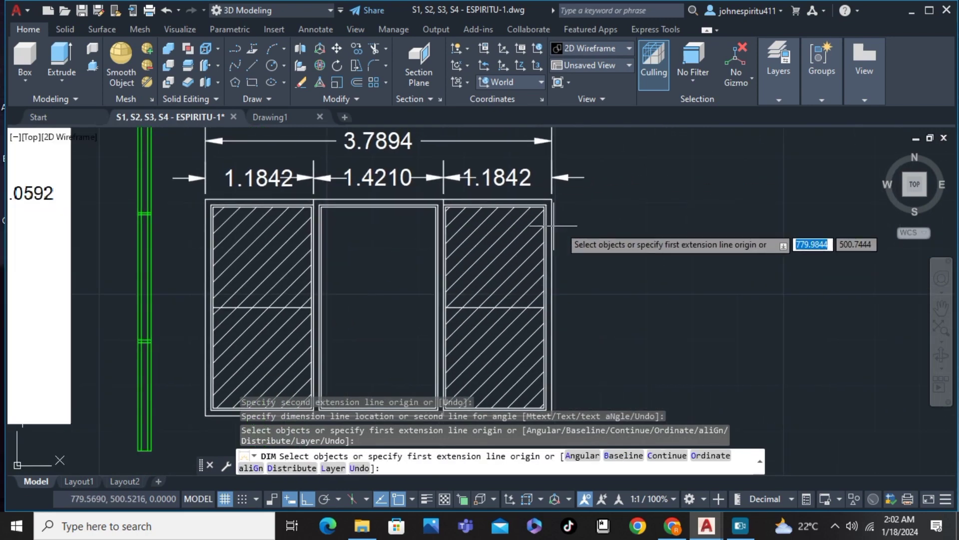
scroll(553, 226, "up", 4)
left_click(509, 158)
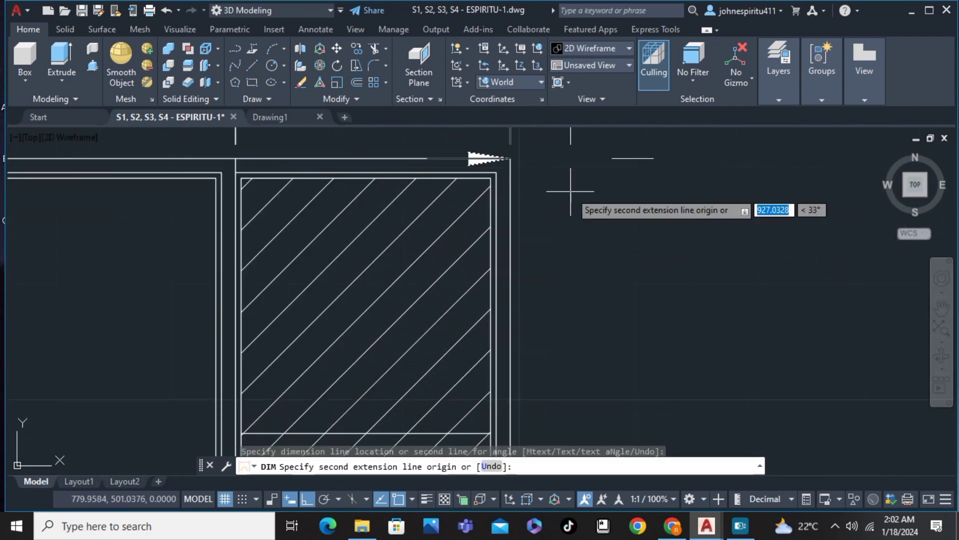
middle_click_drag(605, 297, 591, 142)
middle_click_drag(560, 306, 570, 167)
scroll(579, 223, "down", 2)
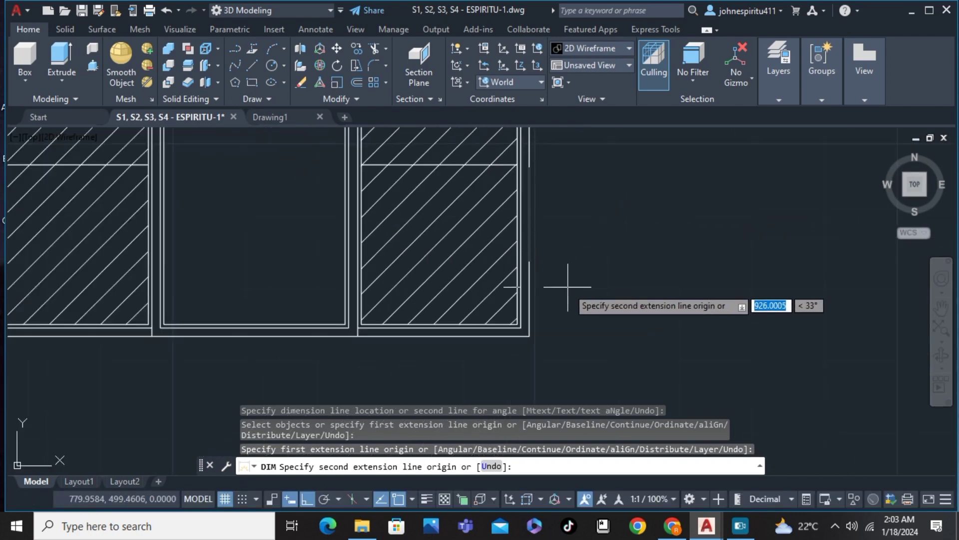
left_click(529, 327)
left_click(635, 323)
scroll(629, 239, "down", 4)
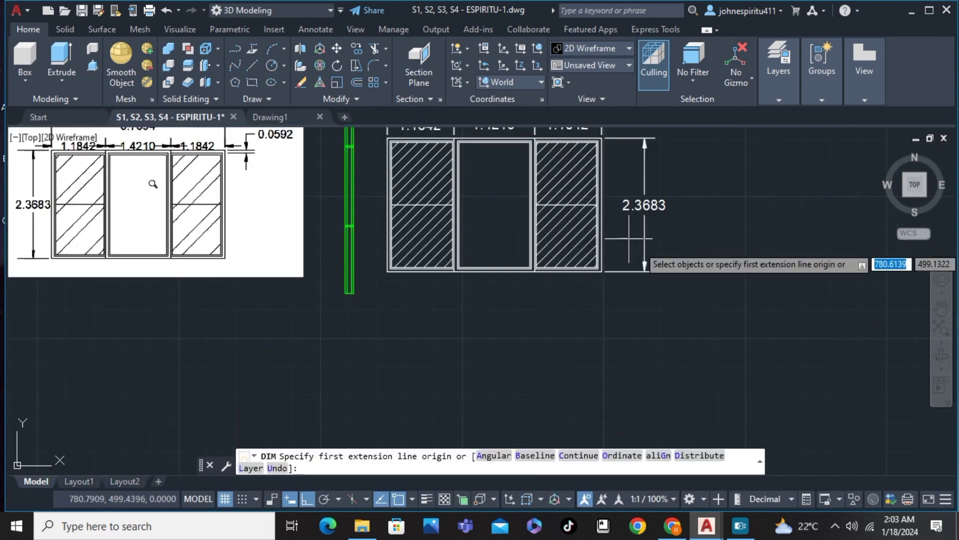
middle_click_drag(627, 205, 621, 276)
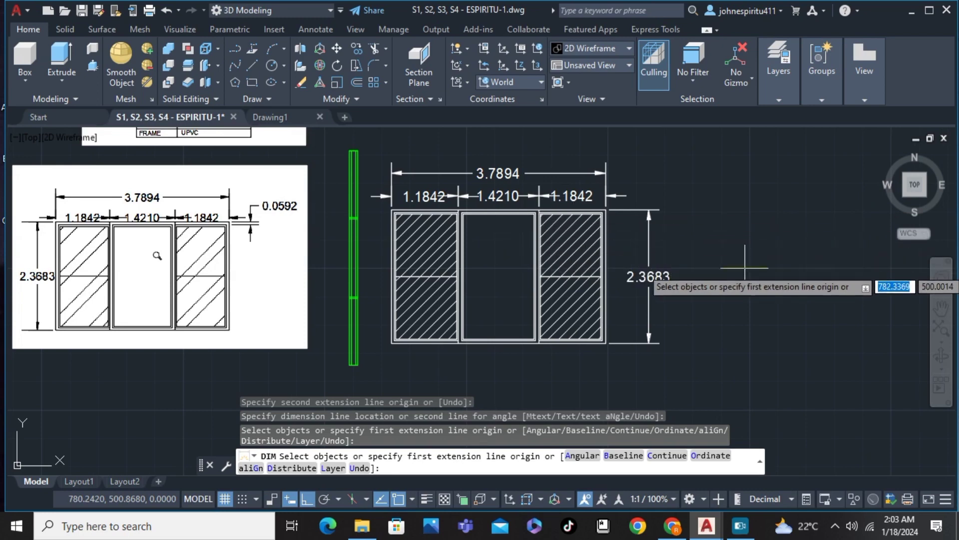
- Move the whole dimensioned elevation horizontally to the right, clearing space beside the green plan strip
left_click(366, 145)
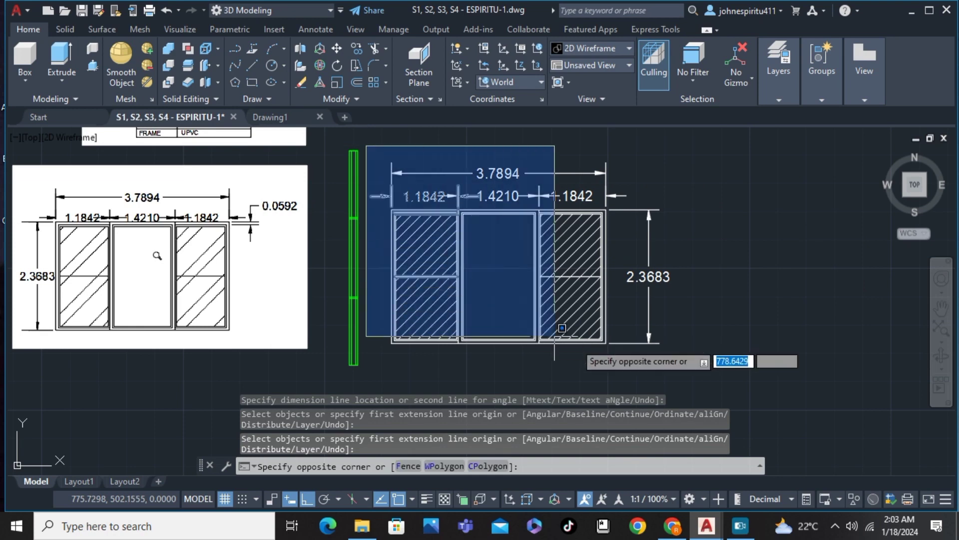
left_click(711, 368)
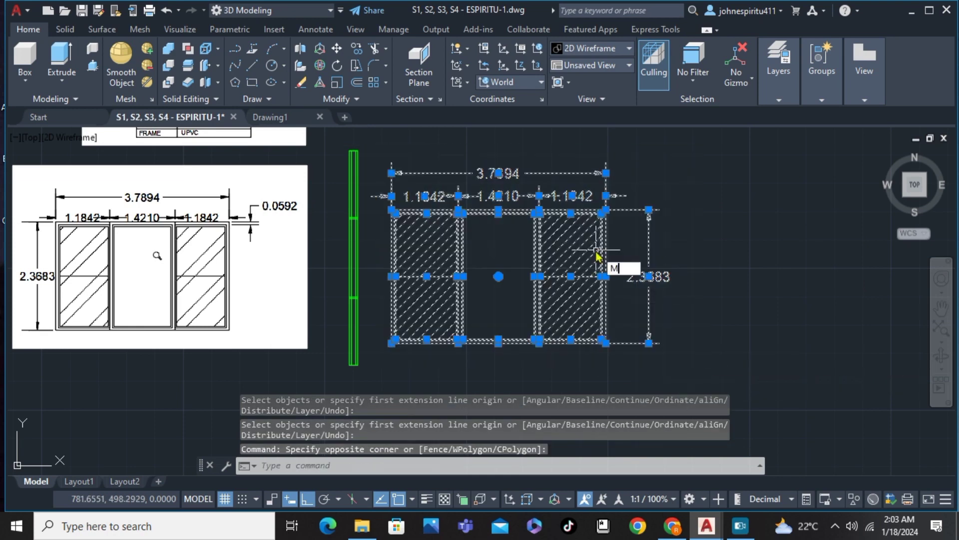
type("M")
key("Return")
left_click(567, 259)
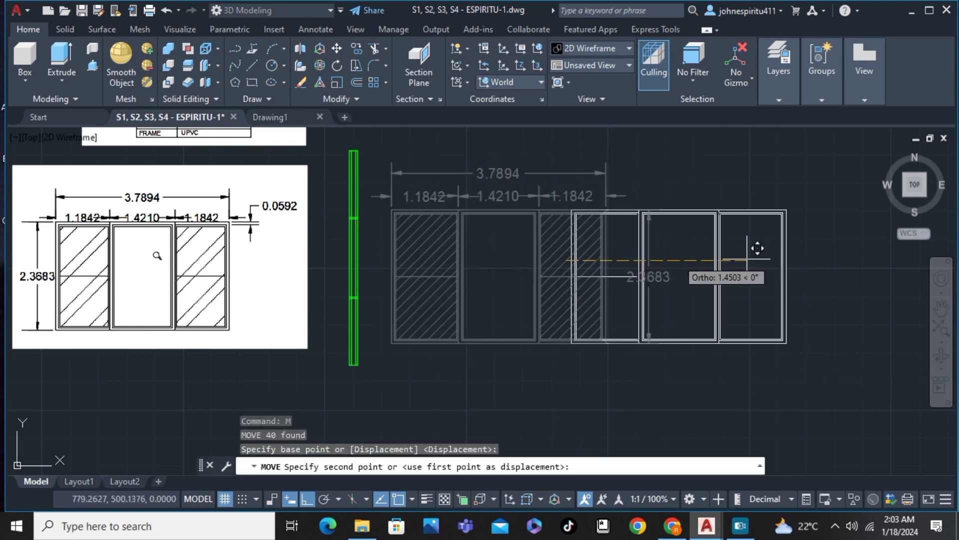
left_click(900, 247)
middle_click_drag(442, 232, 493, 242)
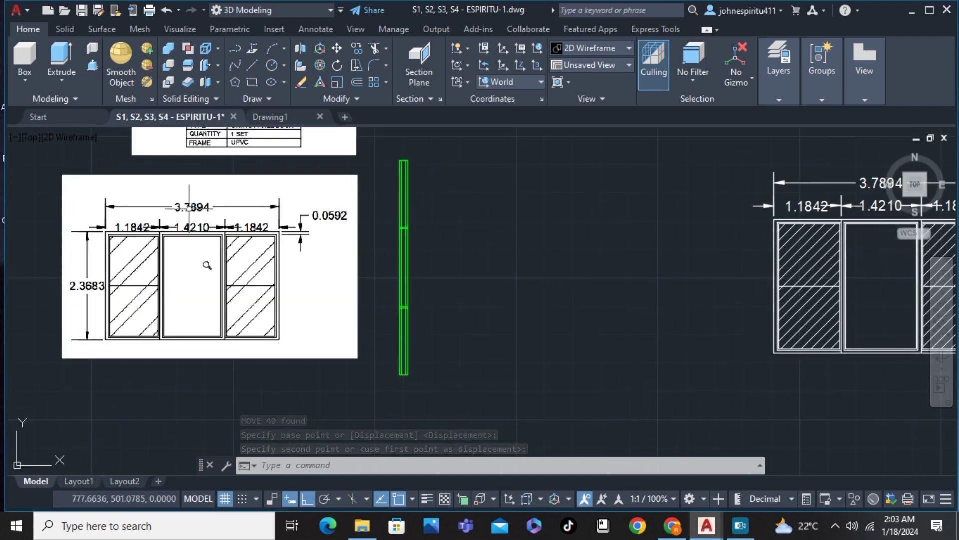
- Draw a closed upright rectangle 0.15 wide and 3.7894 long with lines beside the green strip
type("l")
key("Return")
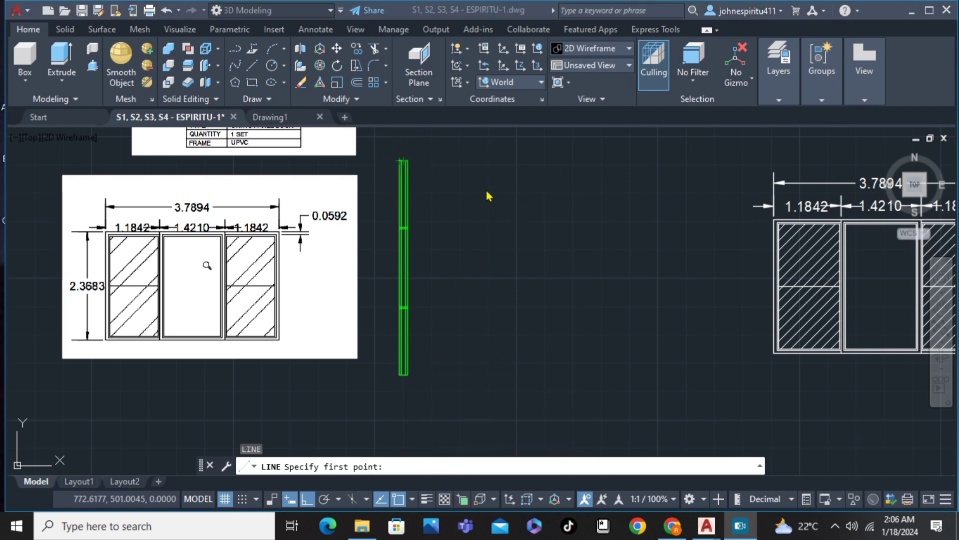
left_click(477, 217)
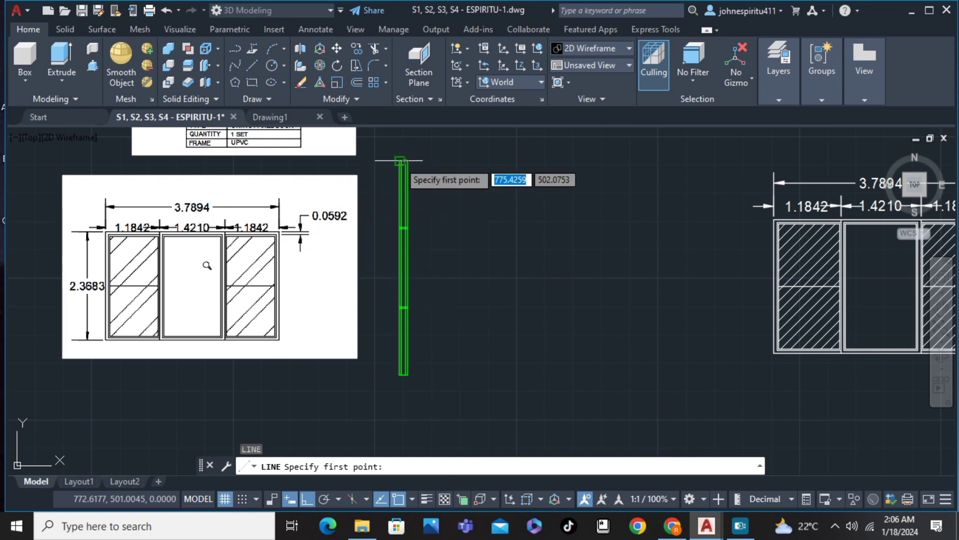
scroll(399, 159, "up", 4)
scroll(396, 150, "down", 2)
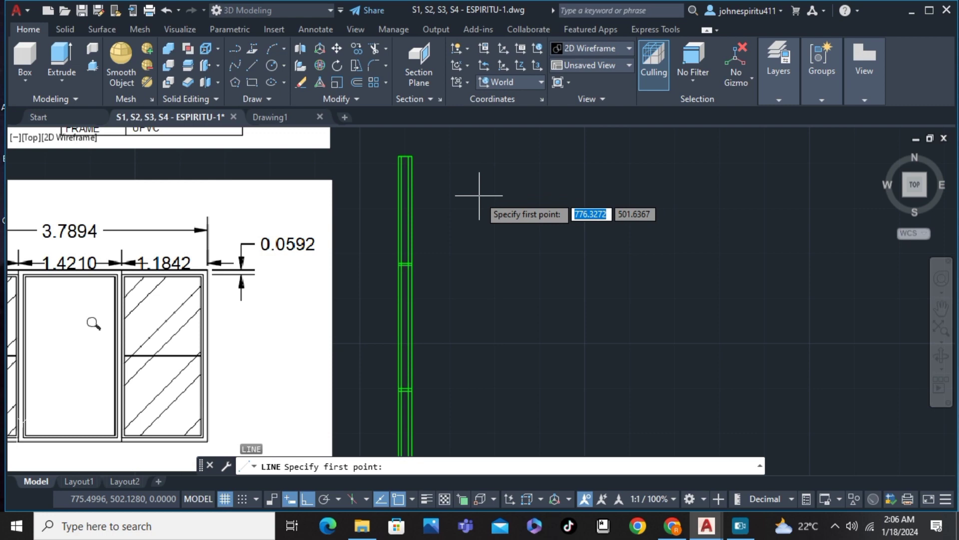
left_click(486, 160)
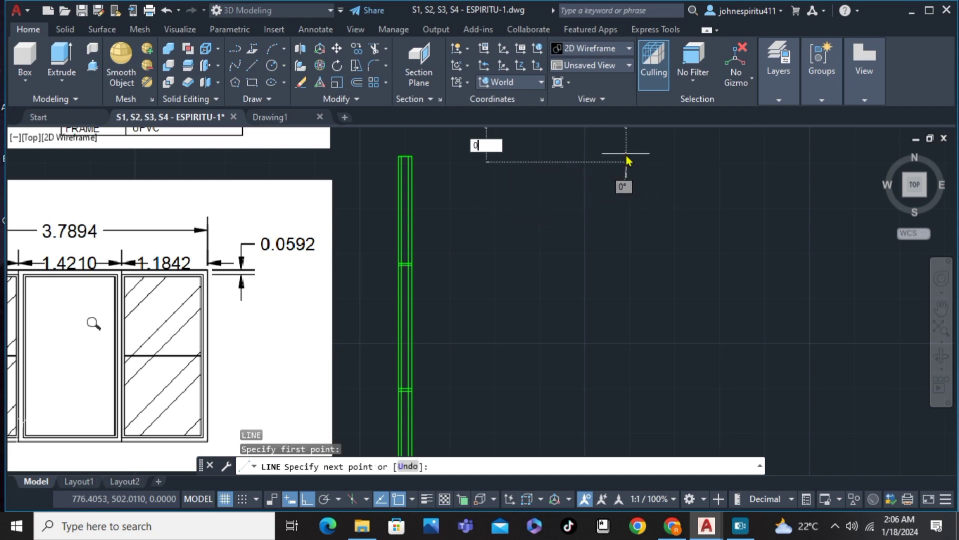
key("Return")
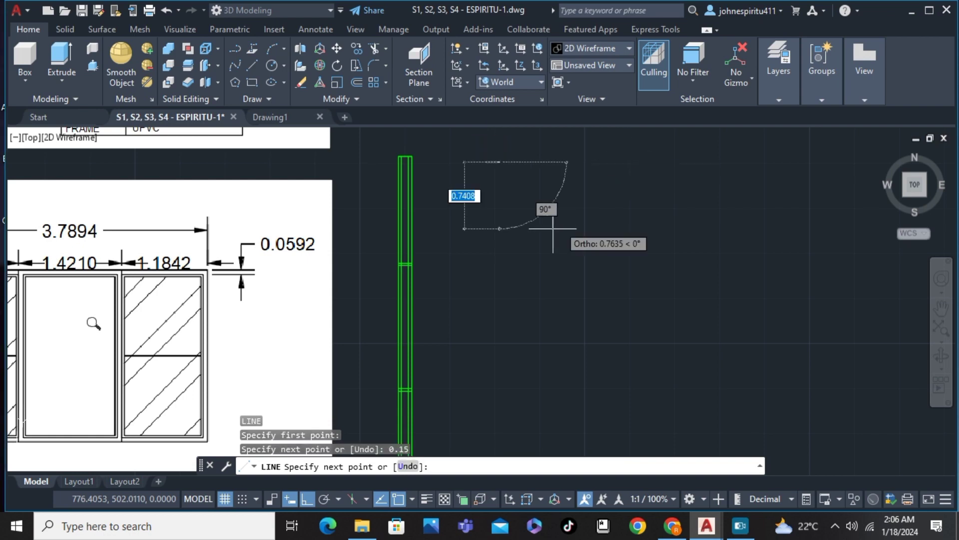
middle_click_drag(497, 349, 520, 245)
scroll(520, 245, "down", 2)
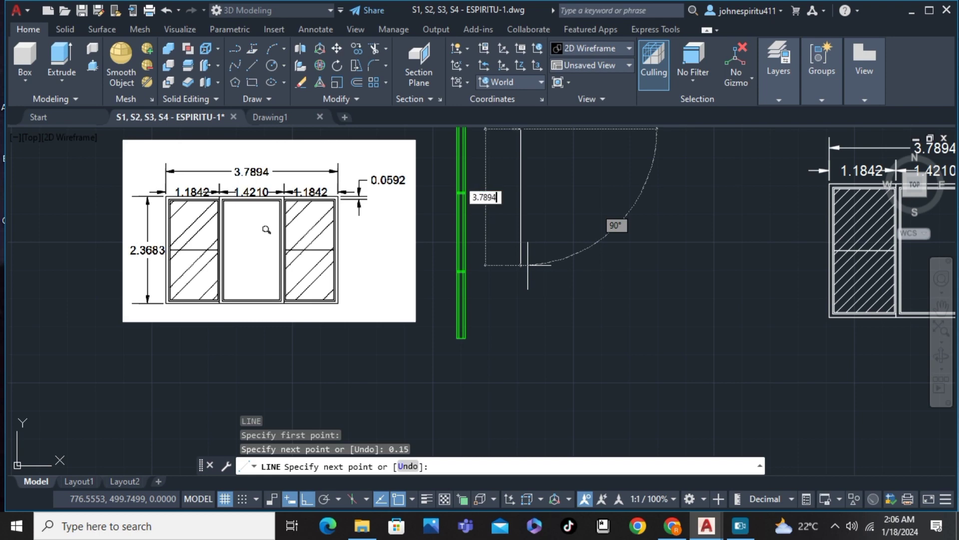
key("Return")
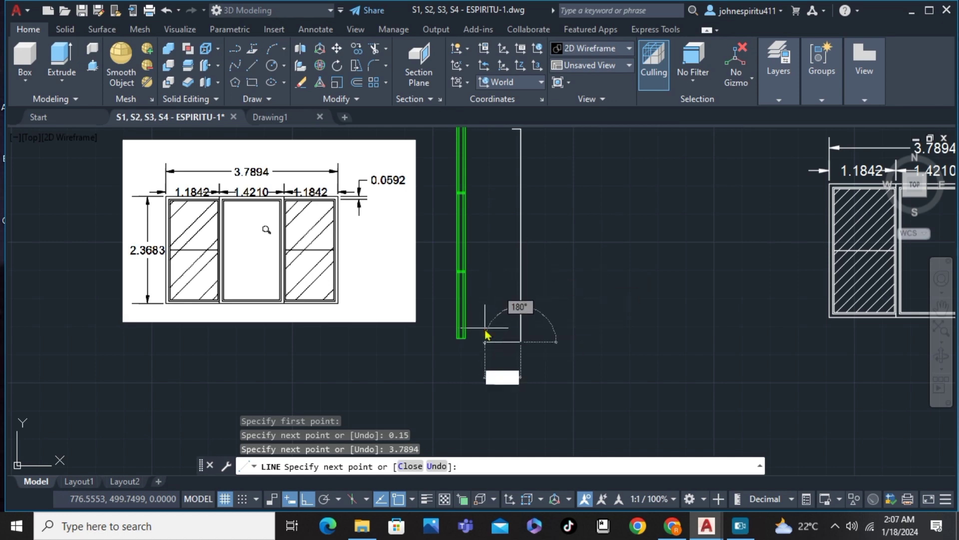
key("Return")
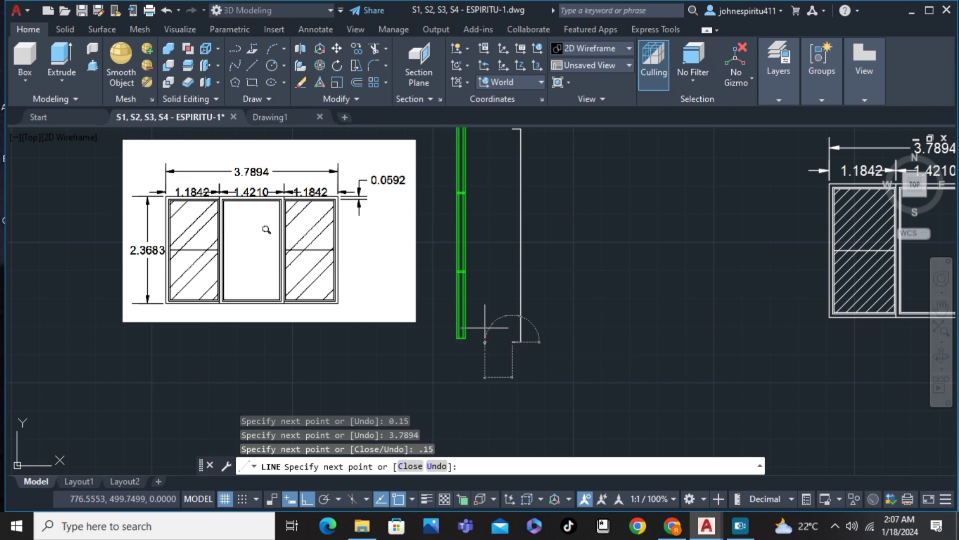
type("c")
key("Return")
middle_click_drag(613, 184, 606, 229)
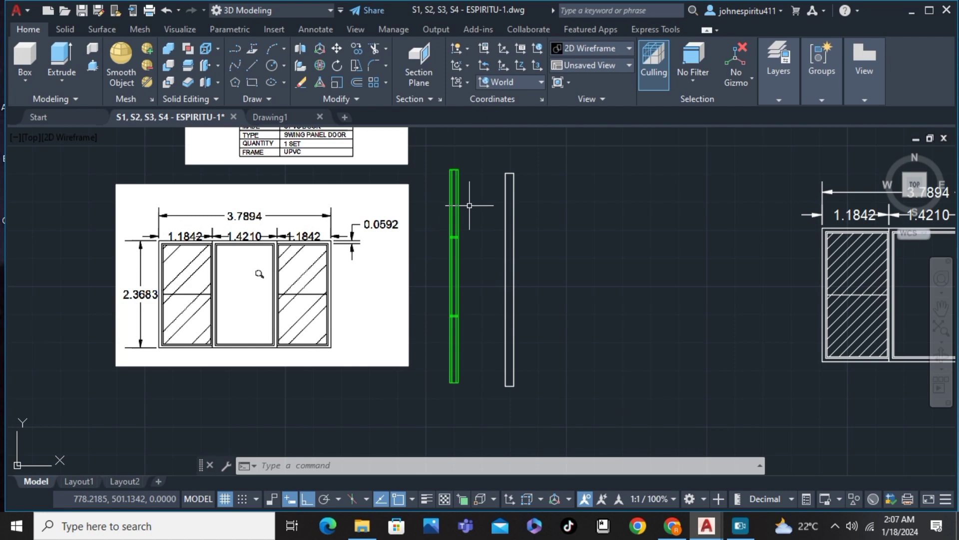
type("l")
key("Return")
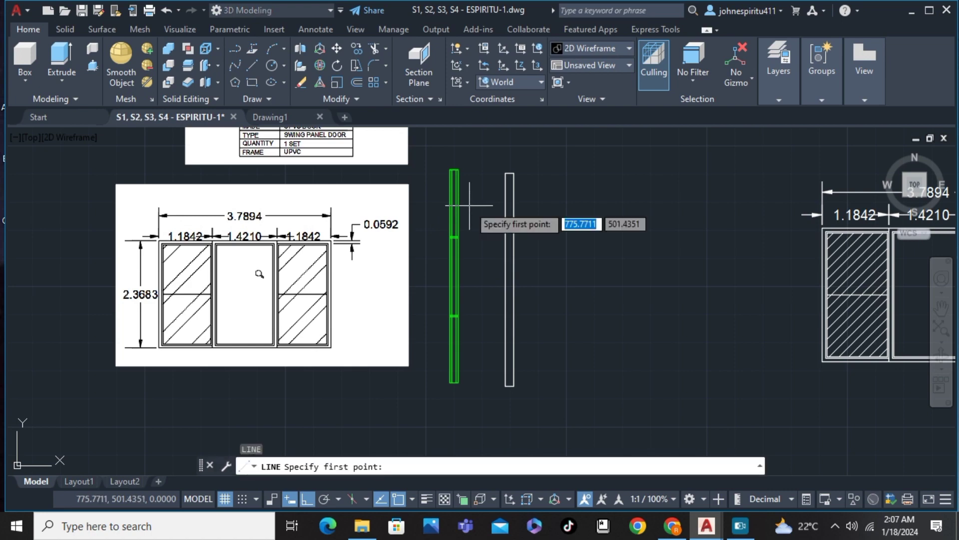
key("Escape")
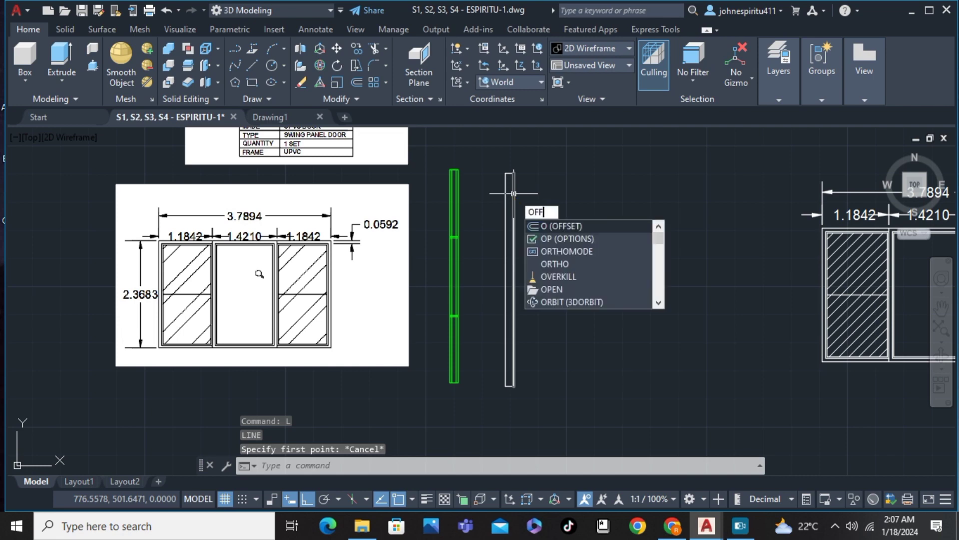
- Offset the rectangle's upper and lower short edges inward by 1.1842 to mark the panel divisions
key("Return")
scroll(548, 195, "up", 2)
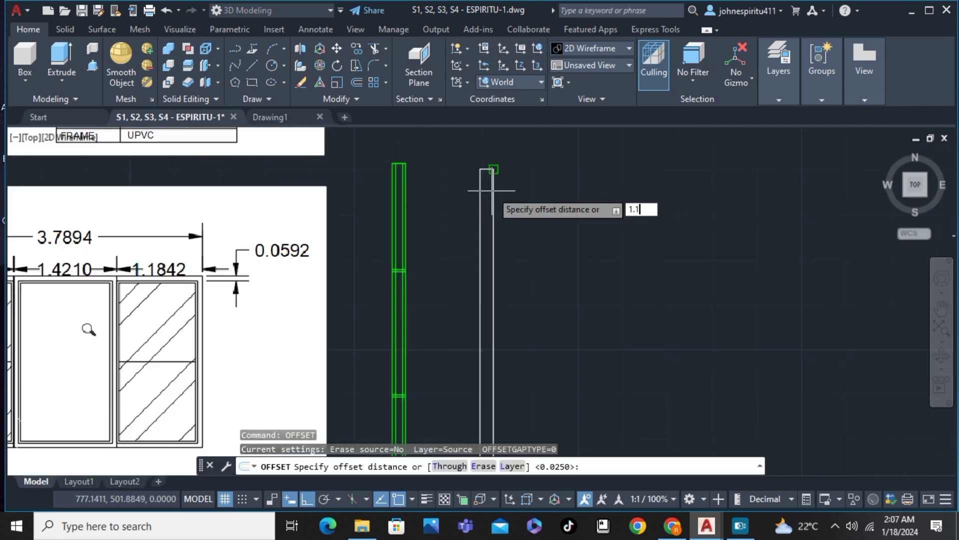
type("1.1842")
key("Return")
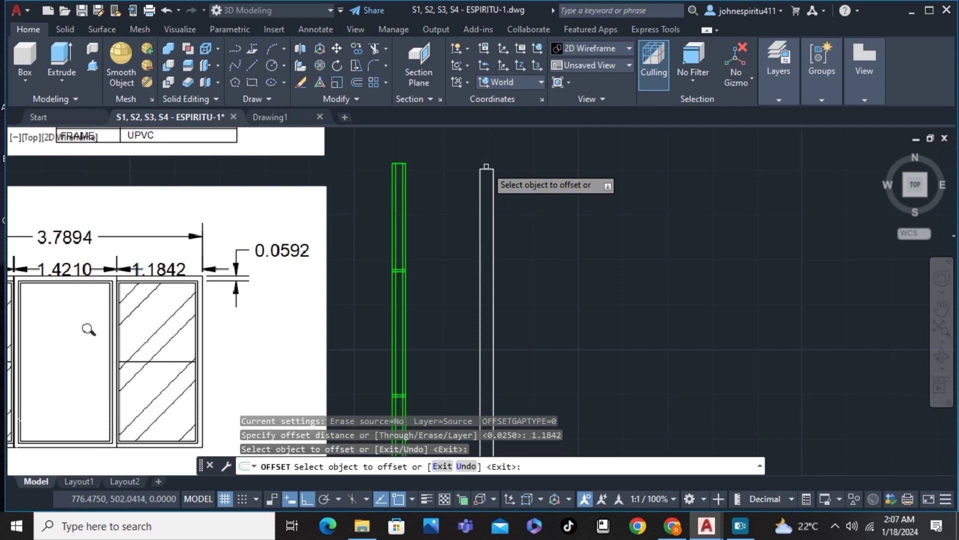
left_click(486, 171)
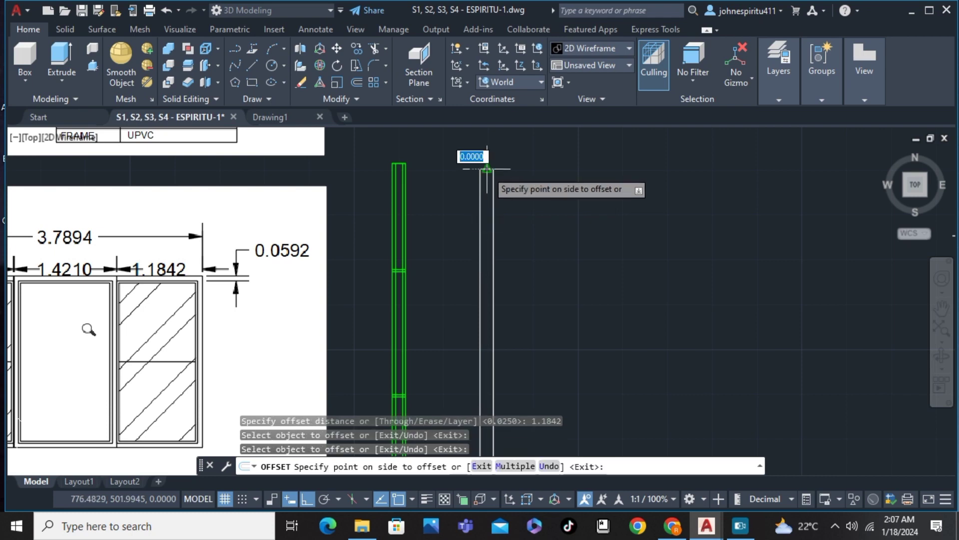
left_click(487, 313)
scroll(499, 365, "up", 2)
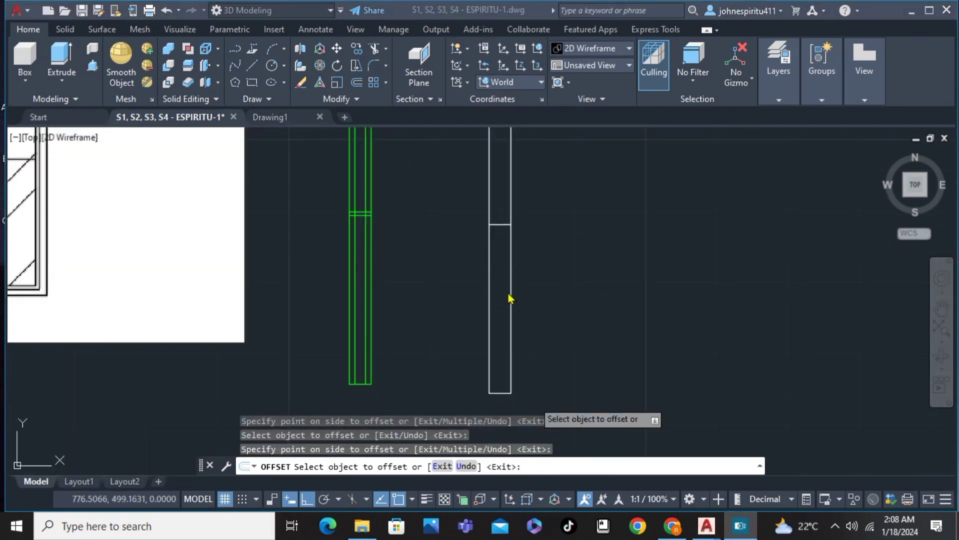
key("Escape")
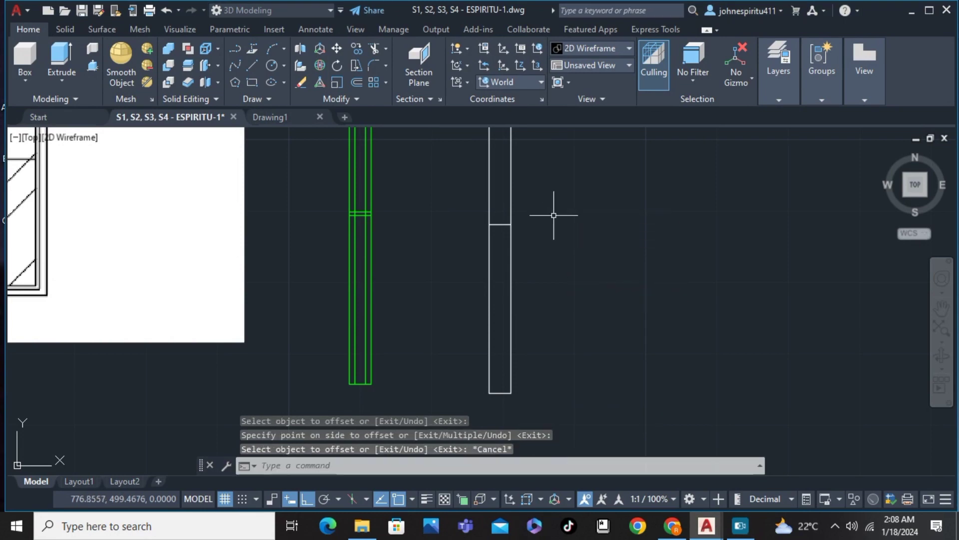
- Draw a vertical centre line through the rectangle from the midpoint of its upper edge to the midpoint of its lower edge
middle_click_drag(555, 193, 559, 278)
scroll(552, 222, "down", 2)
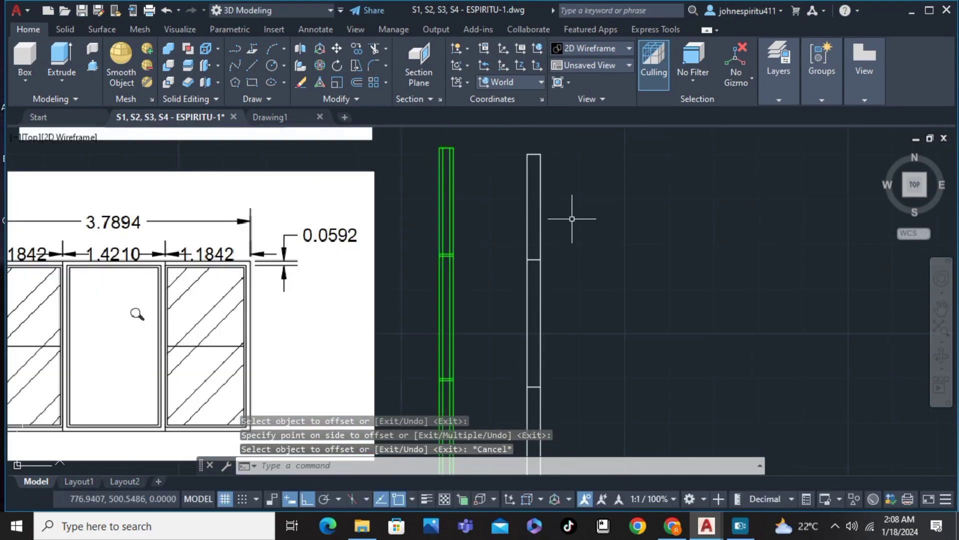
type("l")
key("Return")
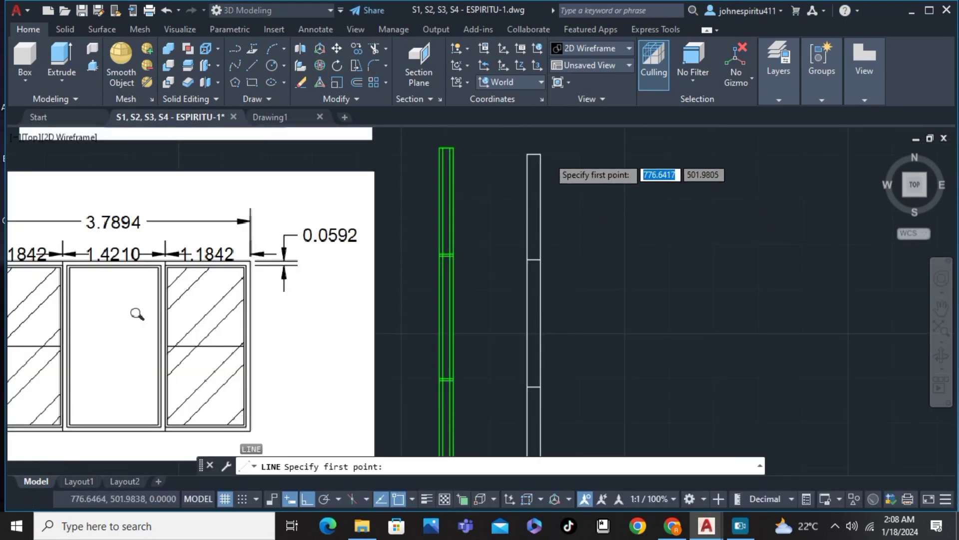
scroll(540, 160, "up", 3)
left_click(510, 151)
mouse_move(554, 369)
middle_mouse_down()
mouse_move(558, 140)
mouse_move(540, 356)
middle_mouse_up()
scroll(545, 377, "down", 5)
scroll(538, 353, "up", 7)
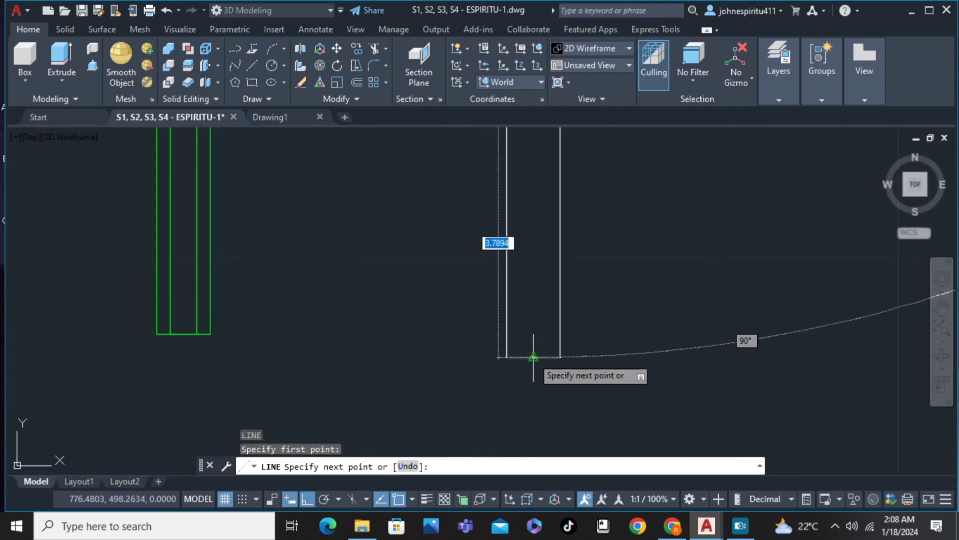
key("Escape")
middle_click_drag(605, 203, 616, 275)
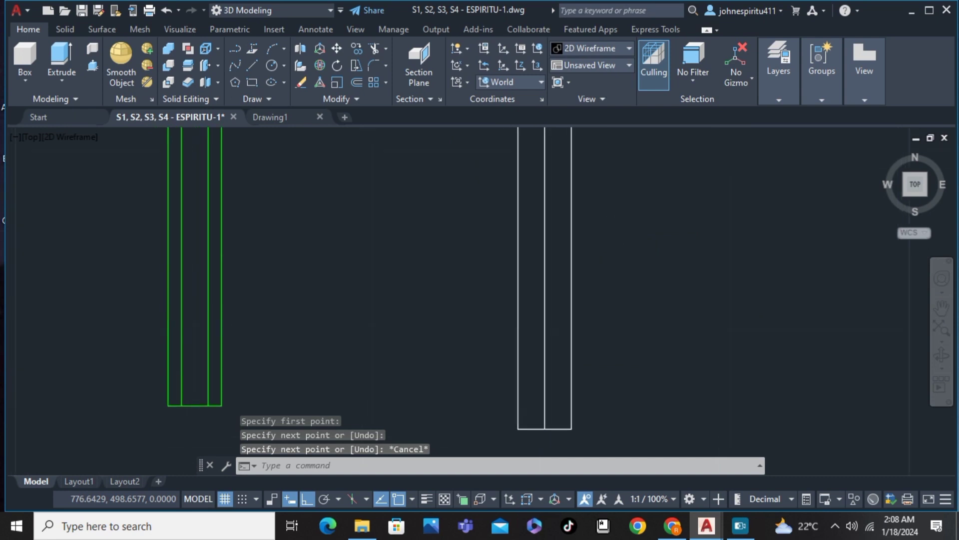
key("Return")
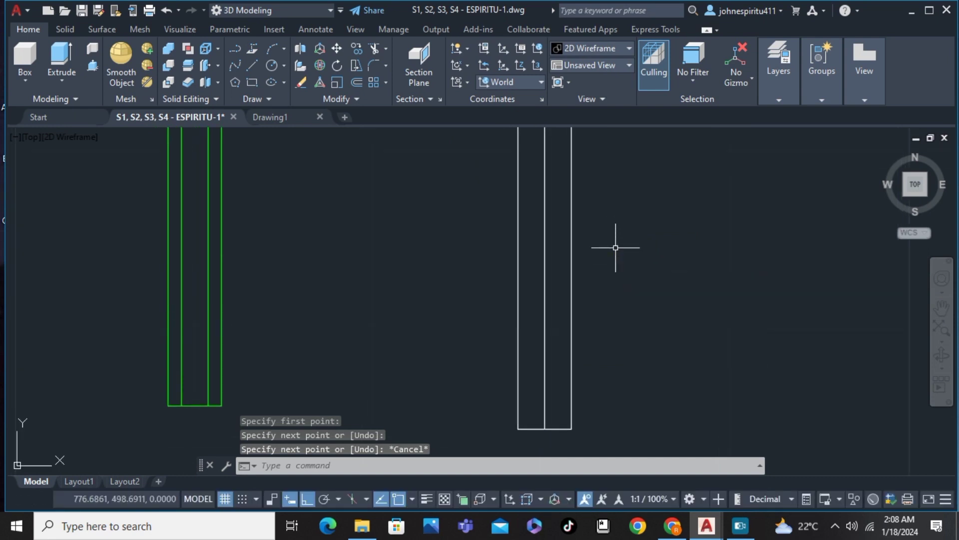
scroll(392, 208, "down", 2)
mouse_move(392, 207)
middle_mouse_down()
mouse_move(616, 316)
mouse_move(524, 295)
middle_mouse_up()
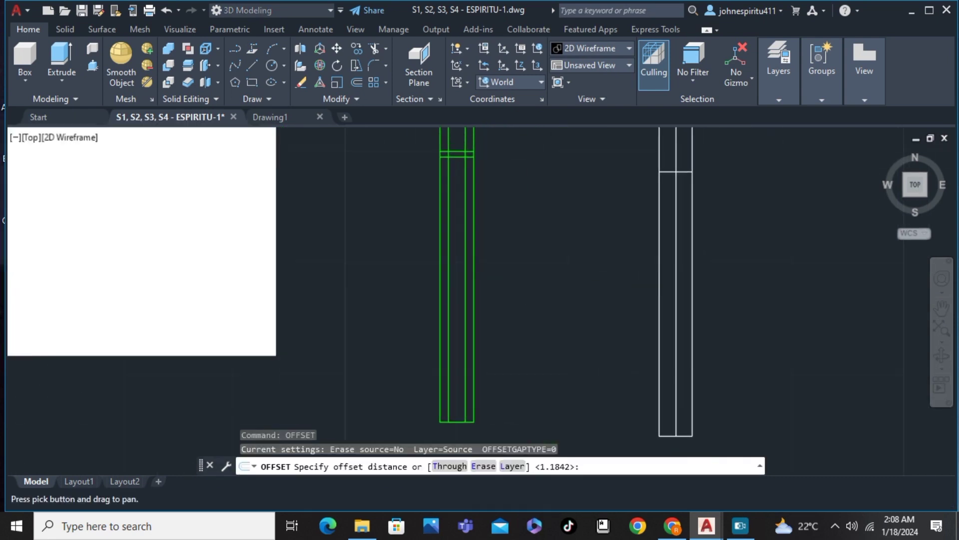
middle_click_drag(555, 338, 439, 348)
scroll(540, 331, "up", 2)
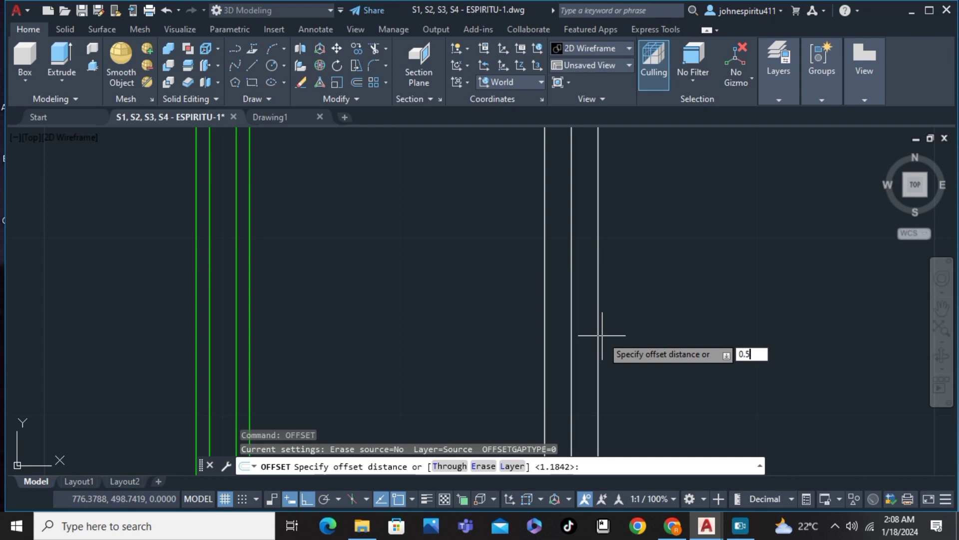
key("Return")
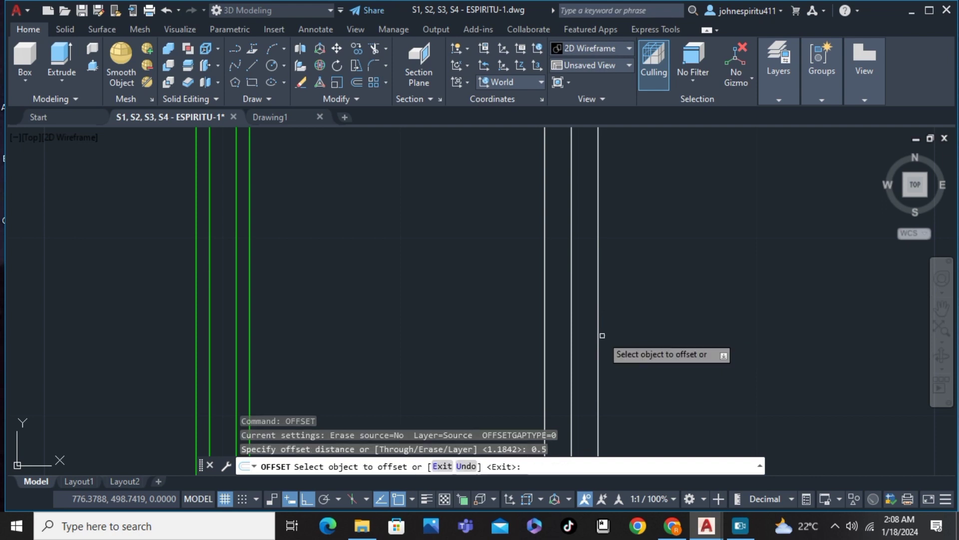
left_click(570, 289)
key("Escape")
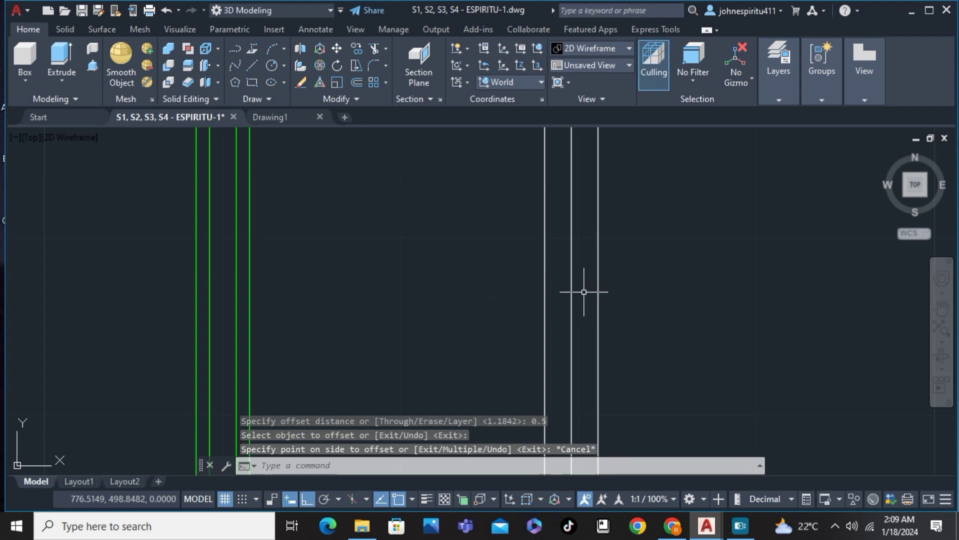
- Offset the rectangle's vertical centre line by 0.05 to both sides
type("OFF")
key("Return")
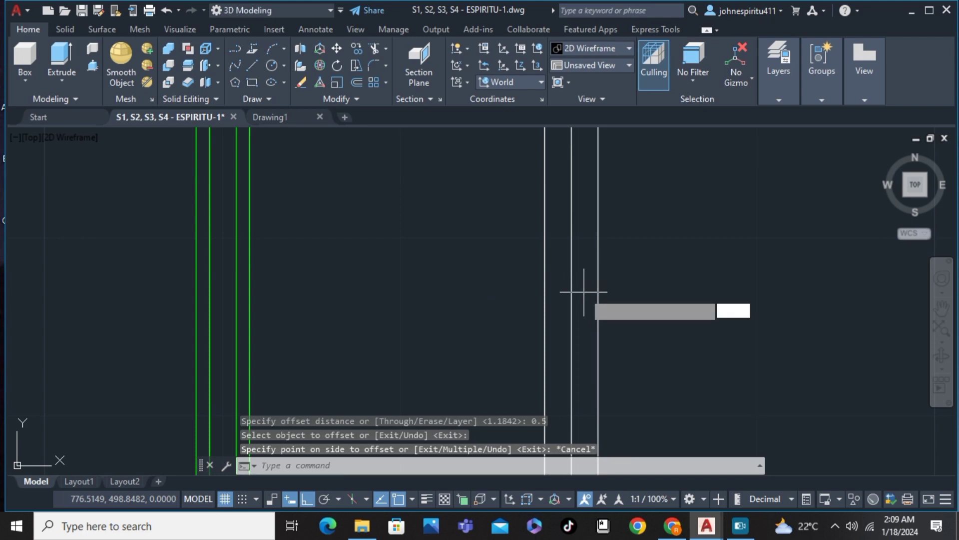
key("Return")
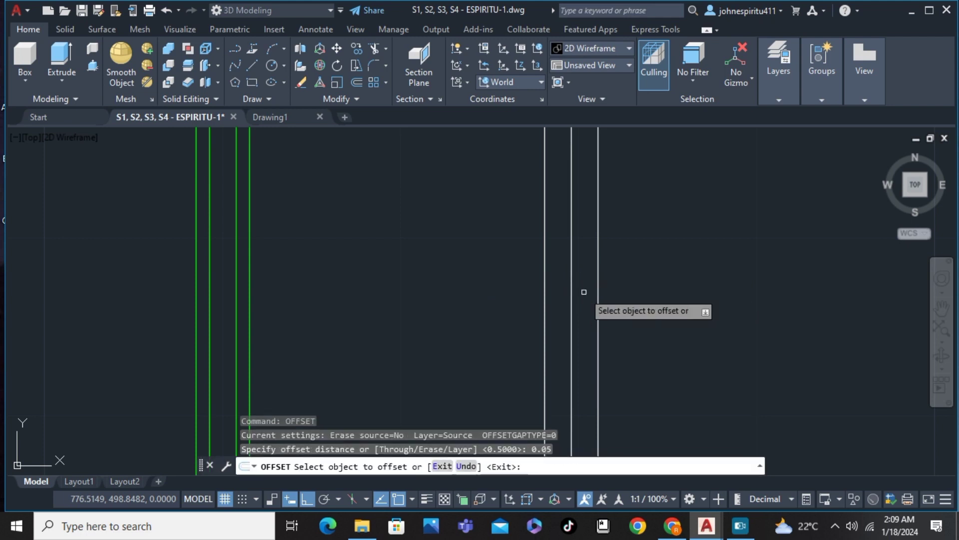
left_click(572, 268)
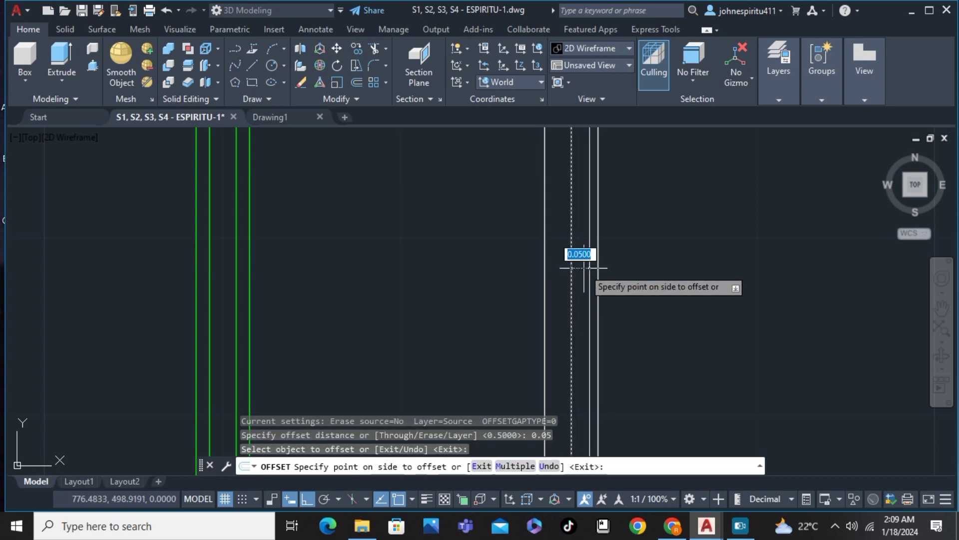
left_click(583, 268)
left_click(573, 273)
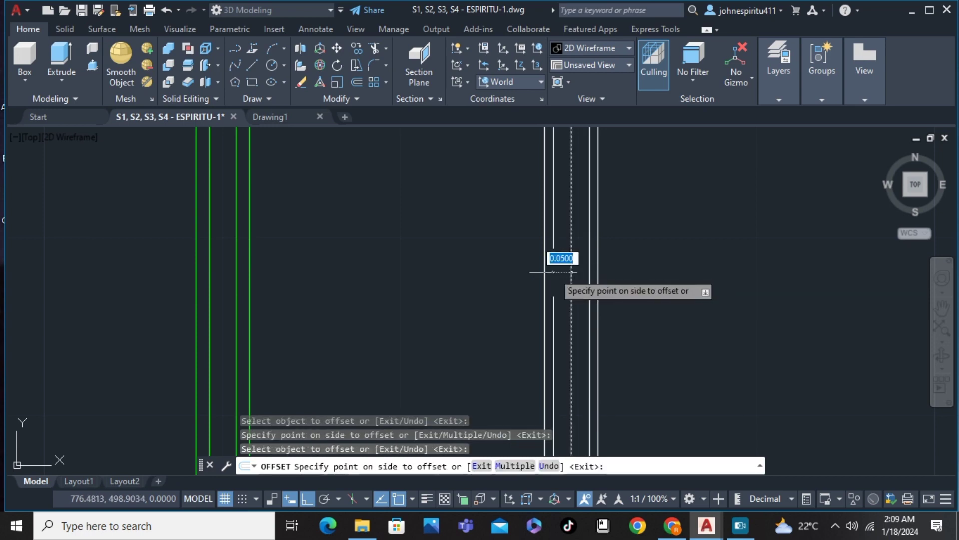
left_click(619, 218)
scroll(625, 221, "down", 2)
middle_click_drag(625, 222, 561, 327)
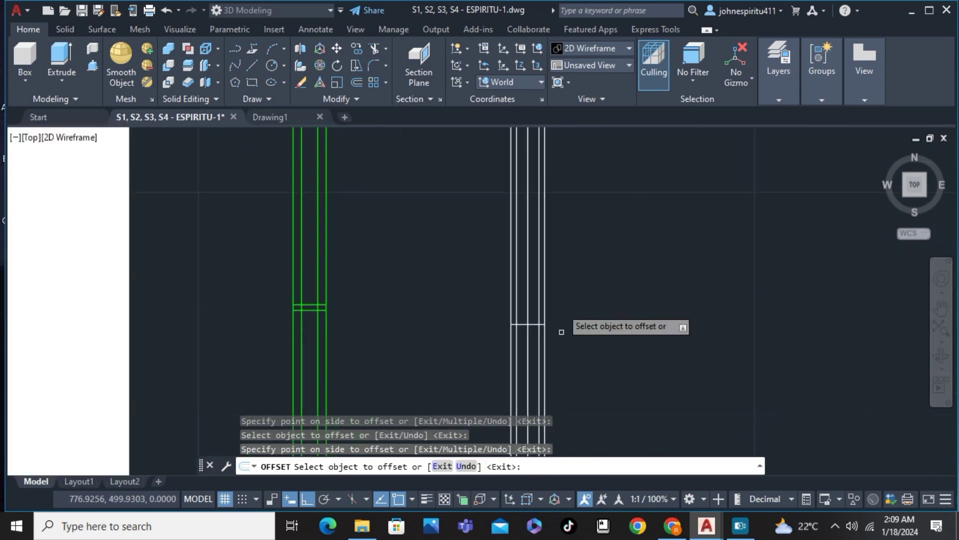
scroll(587, 236, "down", 4)
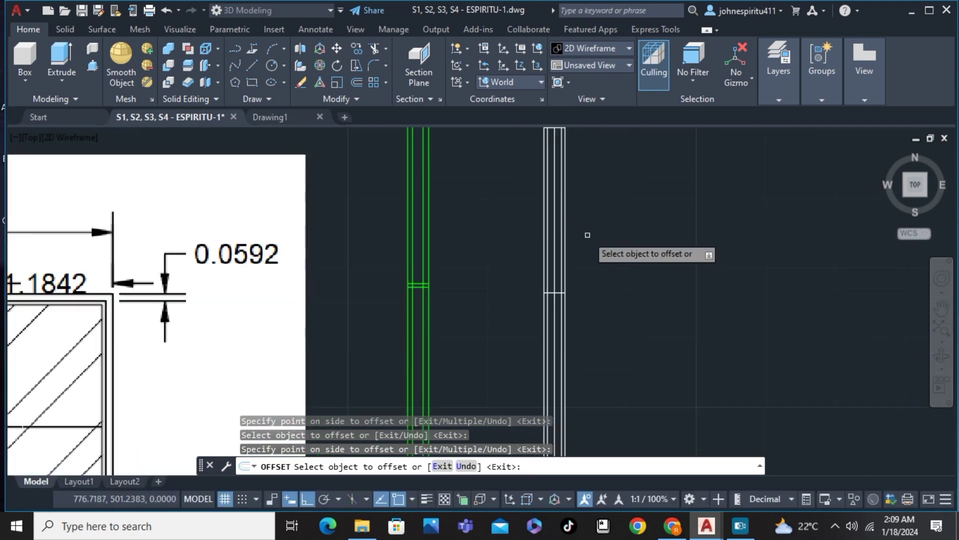
middle_click_drag(597, 231, 569, 228)
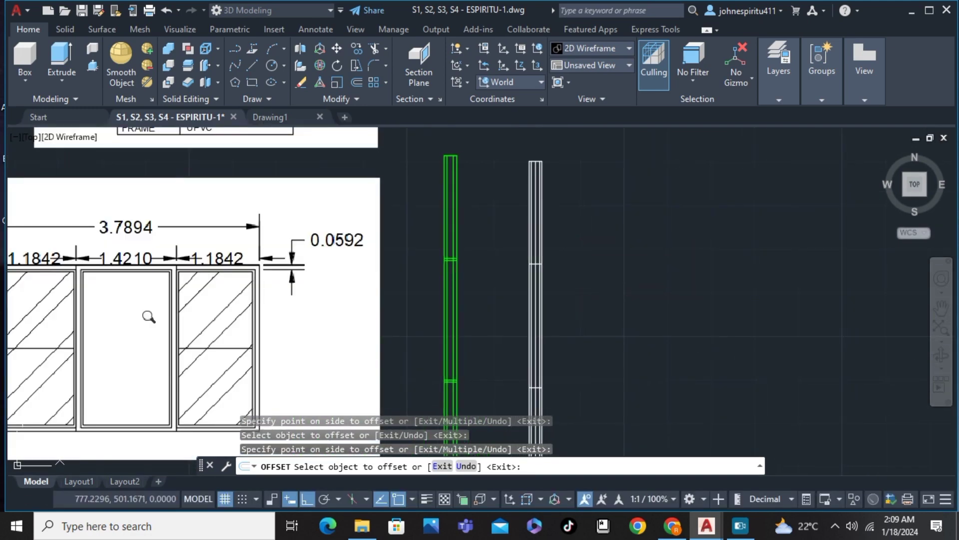
key("Escape")
- Trim the upper division line's ends back to the two inner vertical lines of the plan strip
type("TR")
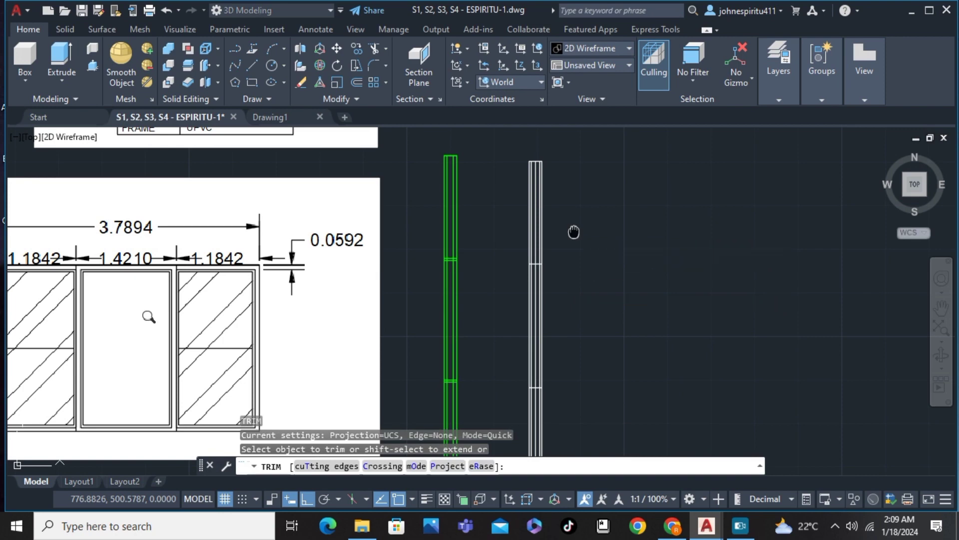
scroll(539, 250, "up", 8)
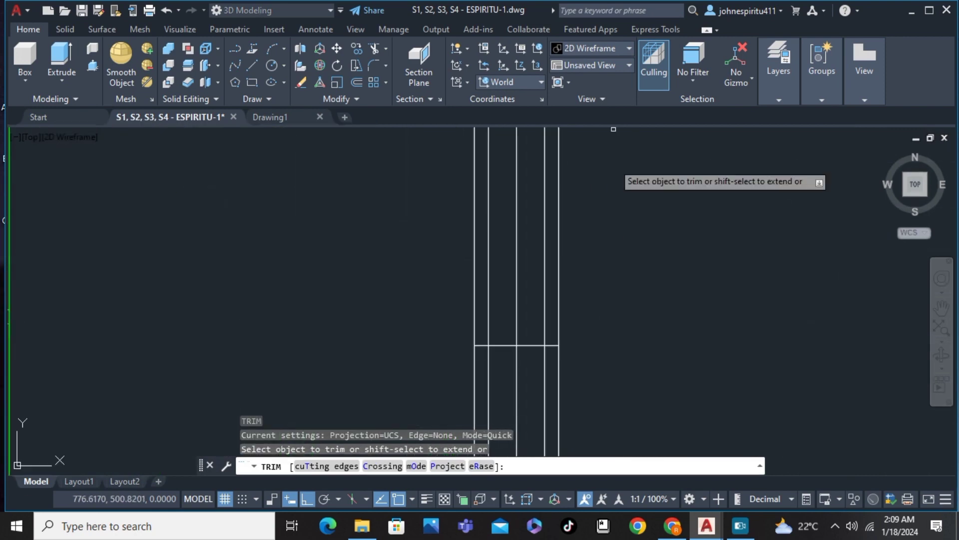
scroll(570, 344, "up", 3)
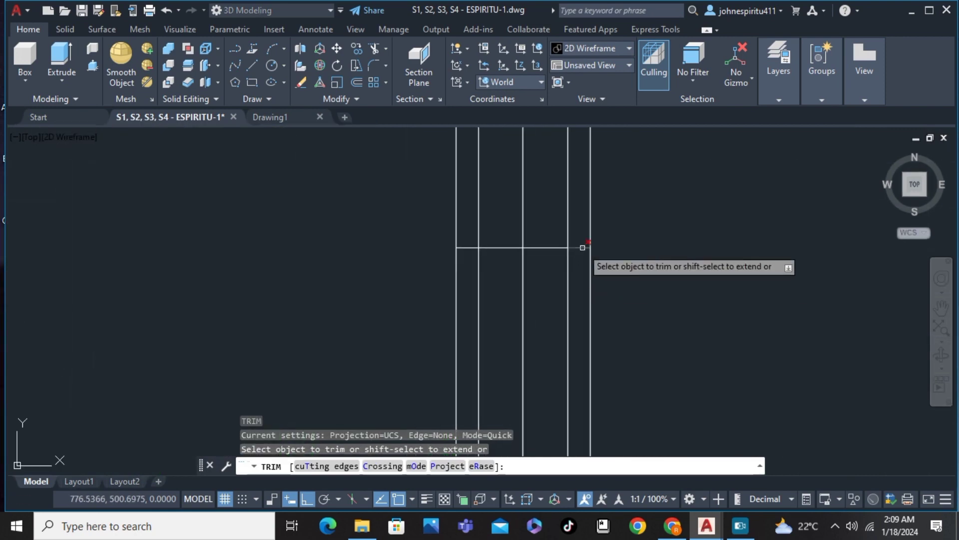
left_click(582, 247)
left_click(467, 248)
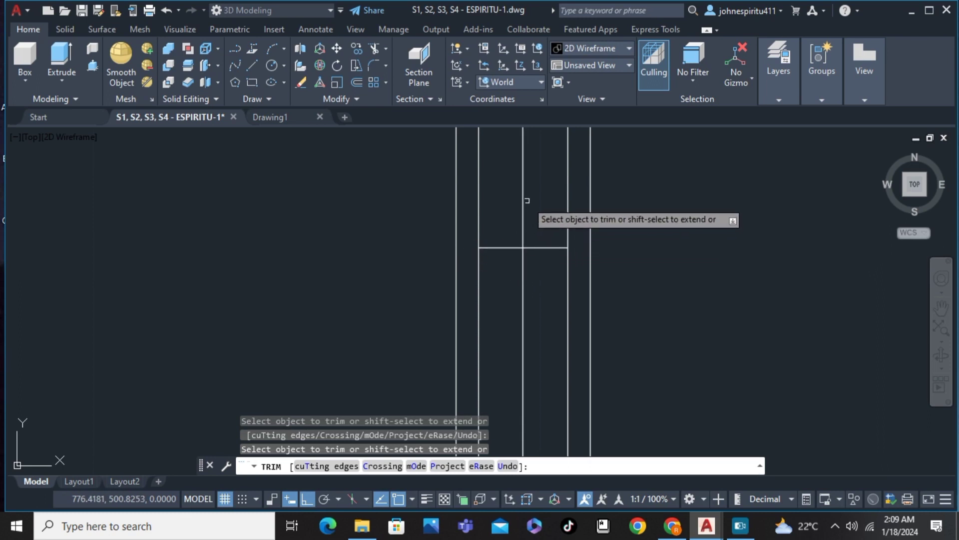
- Trim away the vertical centre line between the two inner lines of the plan strip
scroll(526, 198, "down", 3)
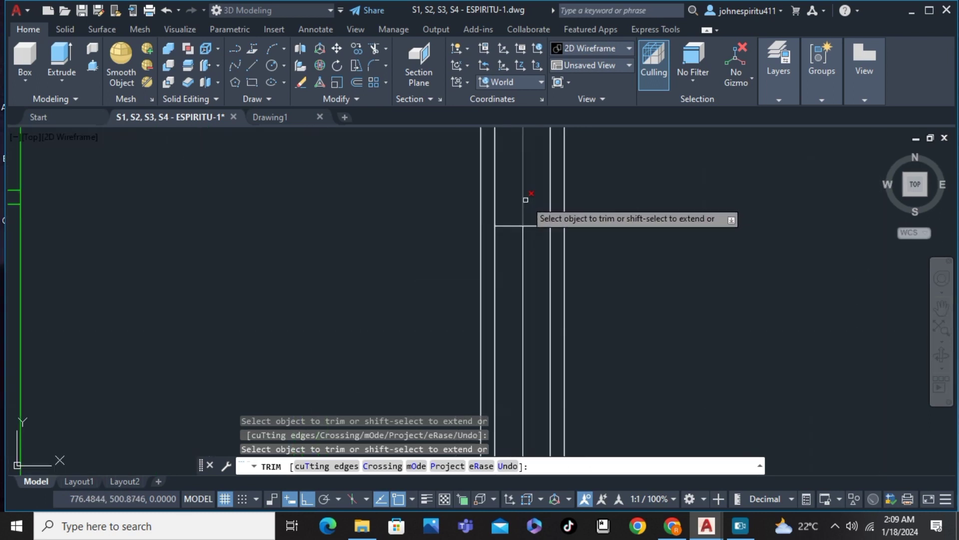
left_click(522, 198)
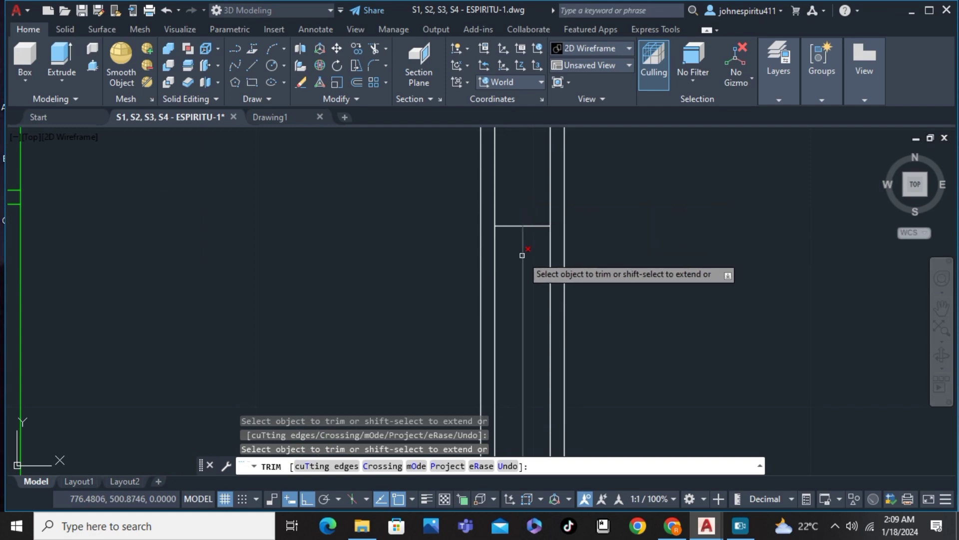
scroll(523, 255, "down", 3)
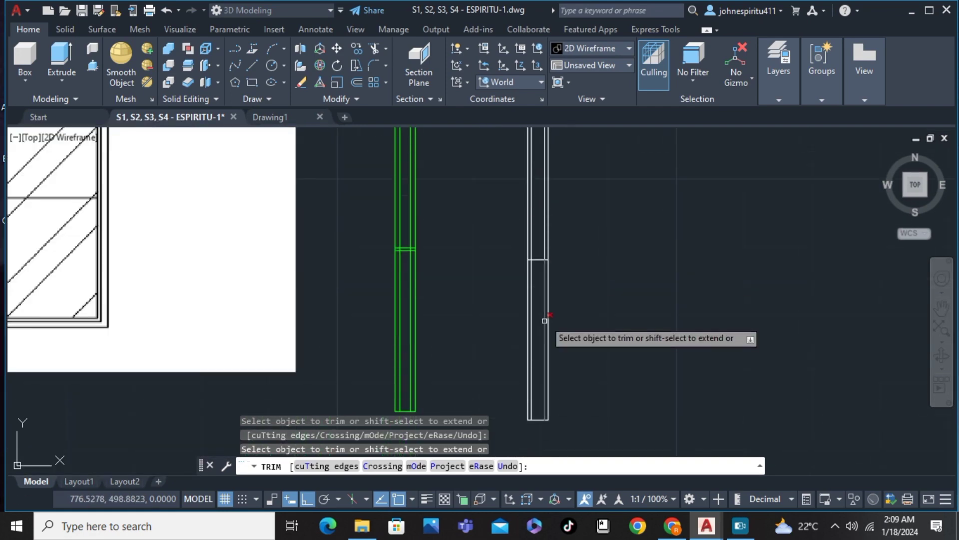
- Trim the lower division line's ends back to the strip's two inner vertical lines and finish trimming
scroll(555, 266, "up", 5)
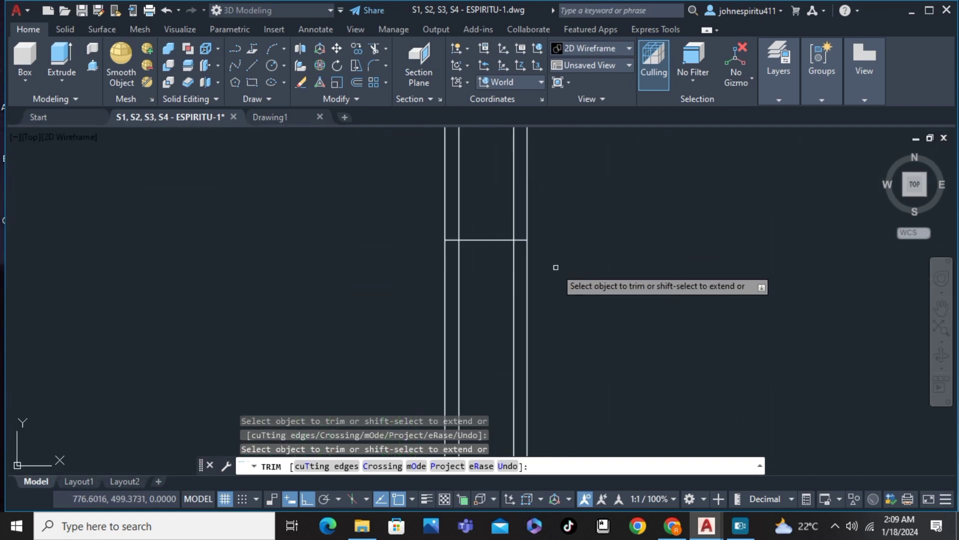
left_click(524, 238)
scroll(535, 180, "down", 3)
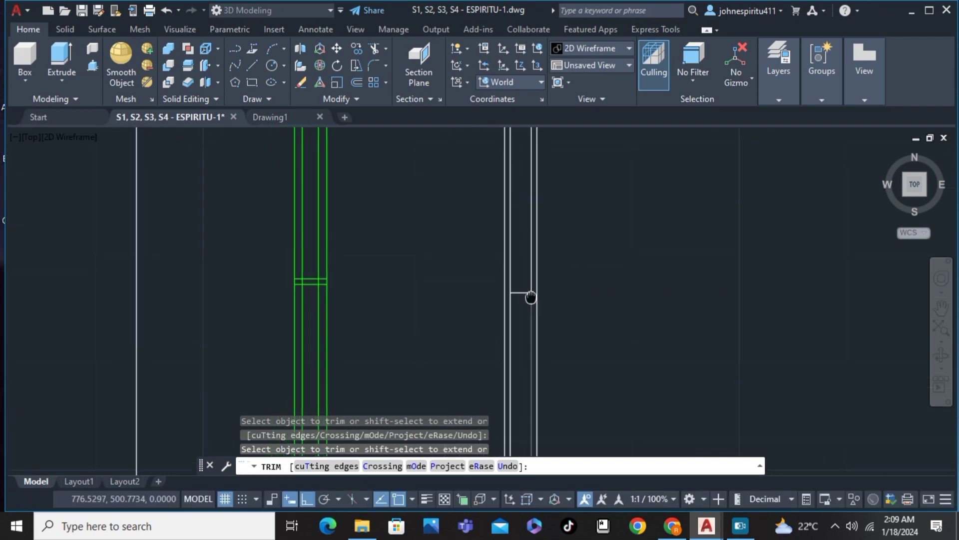
scroll(530, 296, "down", 3)
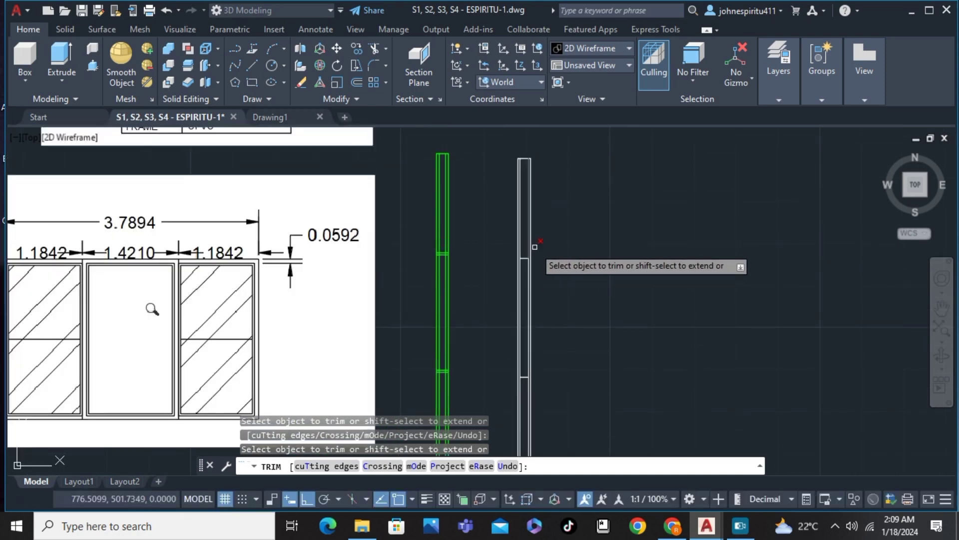
key("Escape")
key("Return")
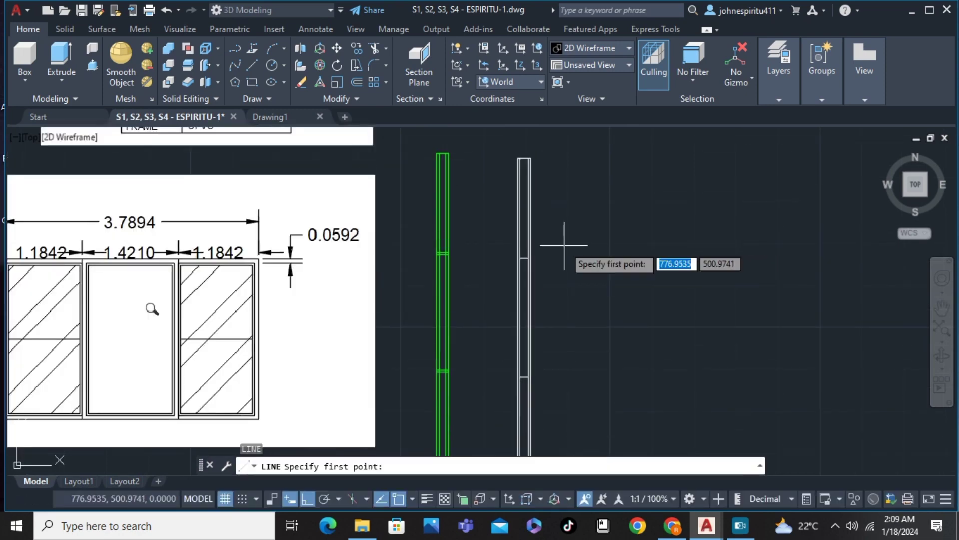
key("Escape")
- Offset the plan strip's upper division line by 0.025 to form a double line
type("o")
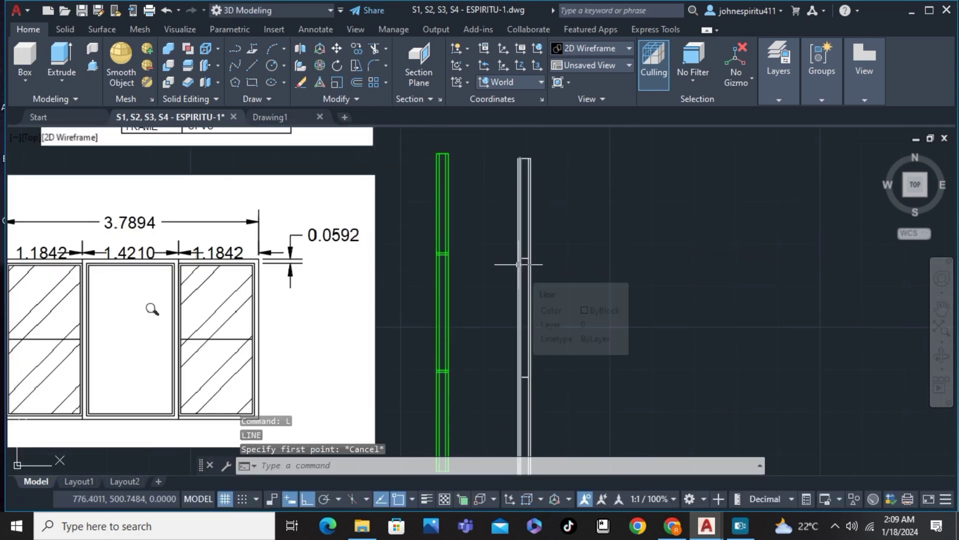
key("Return")
scroll(520, 264, "up", 4)
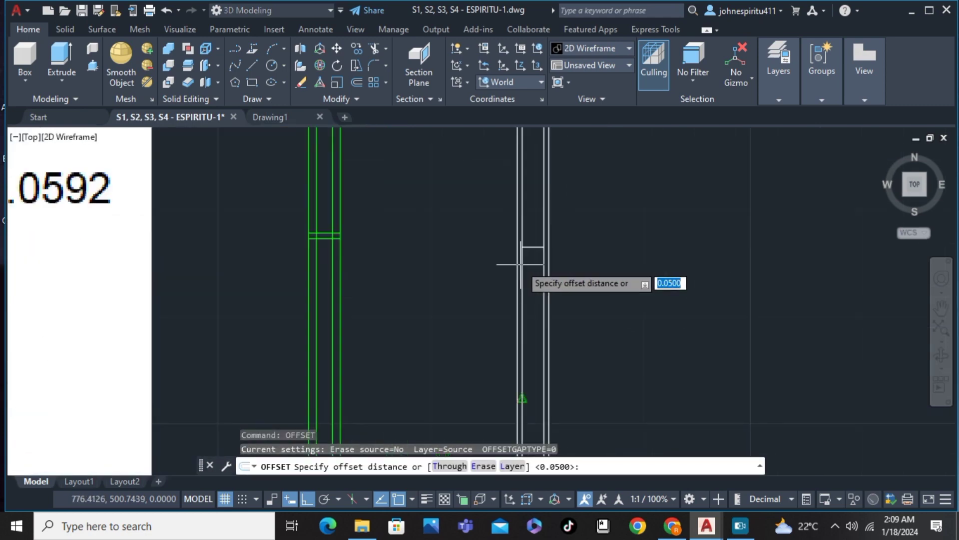
key("Return")
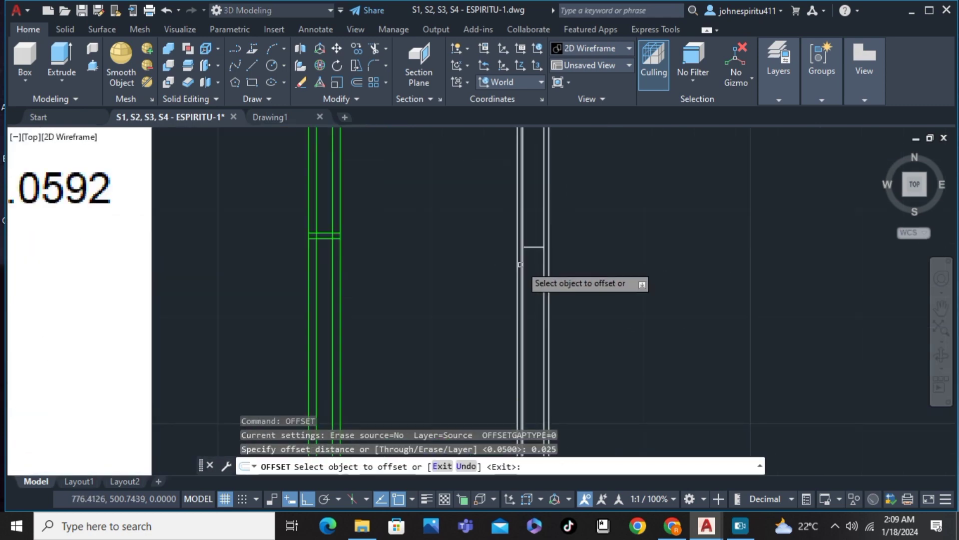
scroll(520, 265, "up", 3)
left_click(541, 218)
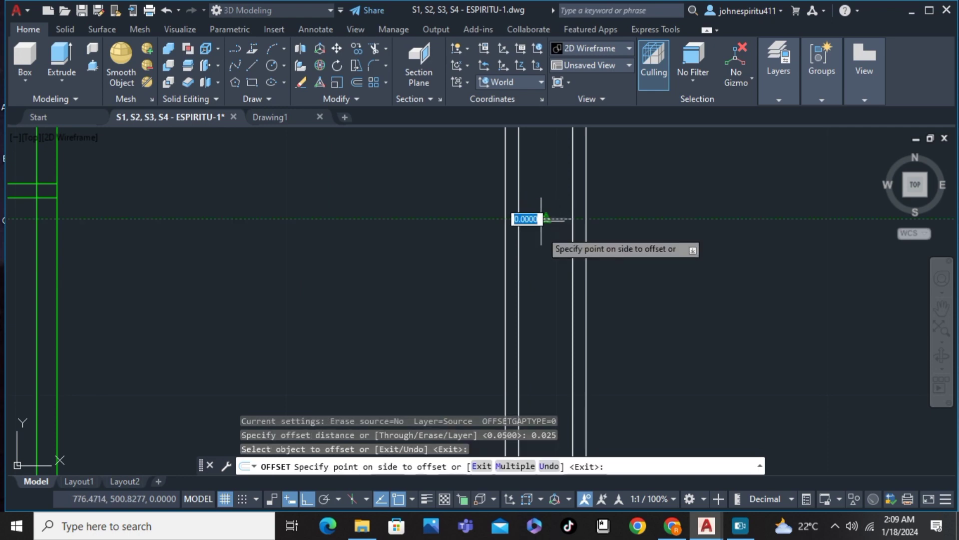
left_click(548, 217)
- Offset the plan strip's lower division line upward by 0.025 and end the offset
scroll(539, 253, "down", 5)
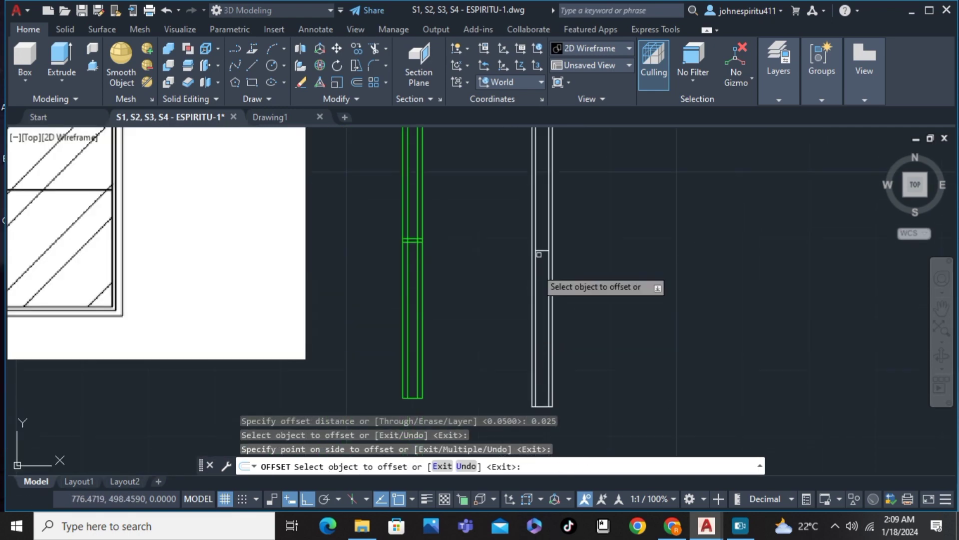
scroll(530, 270, "up", 4)
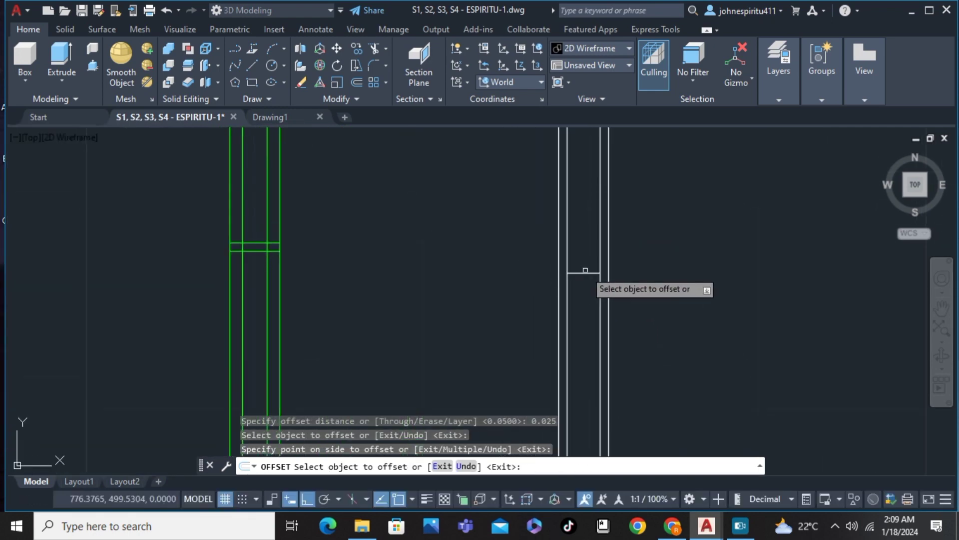
left_click(585, 271)
left_click(593, 233)
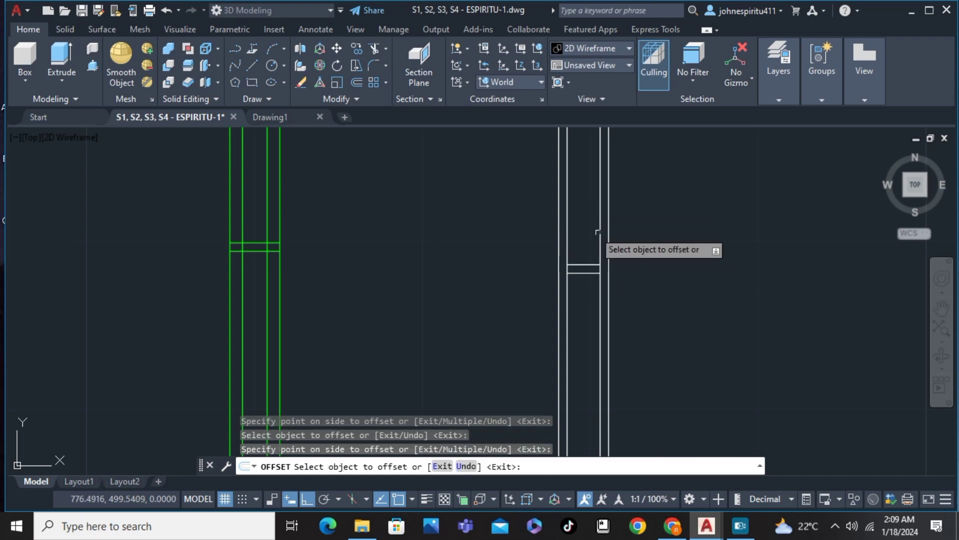
scroll(642, 197, "down", 4)
middle_click_drag(643, 197, 636, 270)
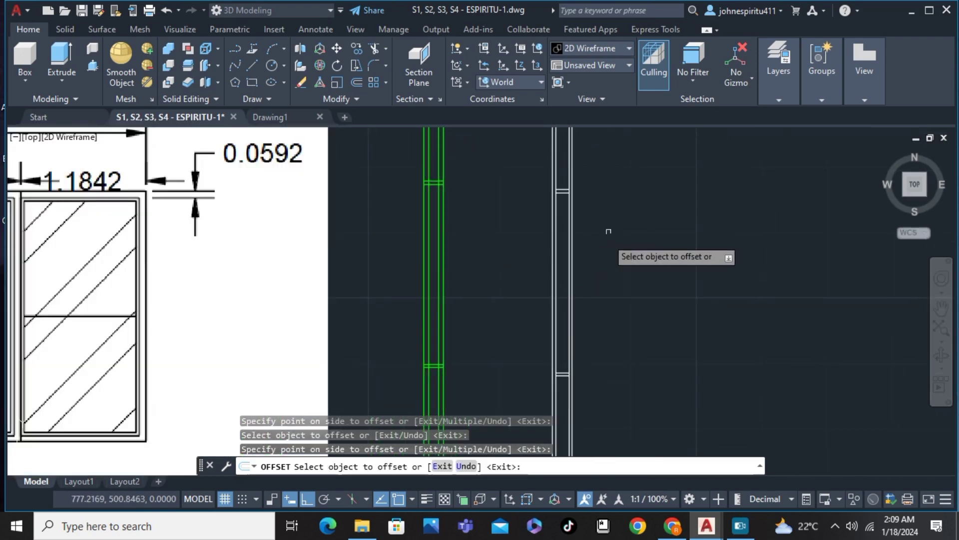
scroll(608, 218, "down", 4)
middle_click_drag(609, 217, 571, 239)
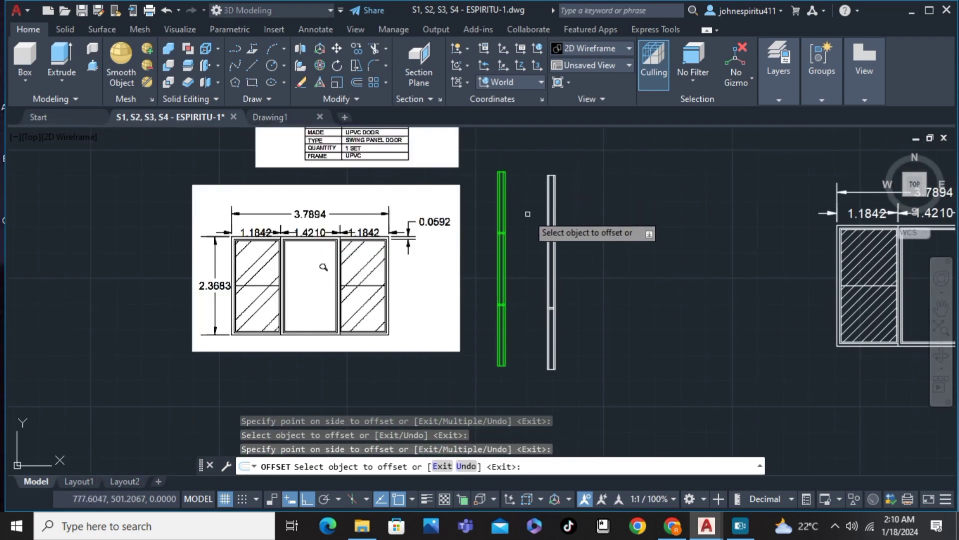
key("Escape")
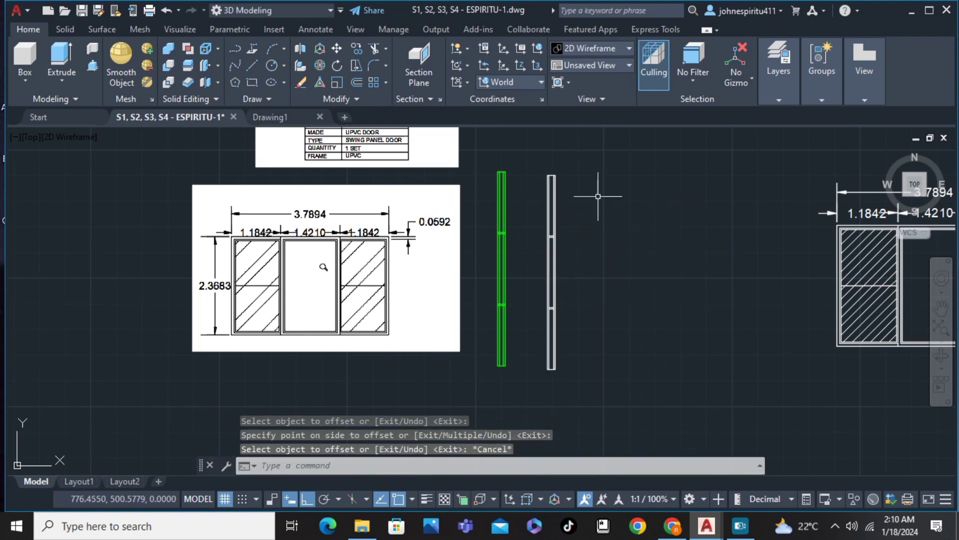
- Draw a closed upright door outline 0.7 wide and 2.5 high with lines beside the D4 reference and its plan symbol
mouse_move(572, 208)
middle_mouse_down()
mouse_move(573, 424)
mouse_move(568, 208)
mouse_move(609, 262)
middle_mouse_up()
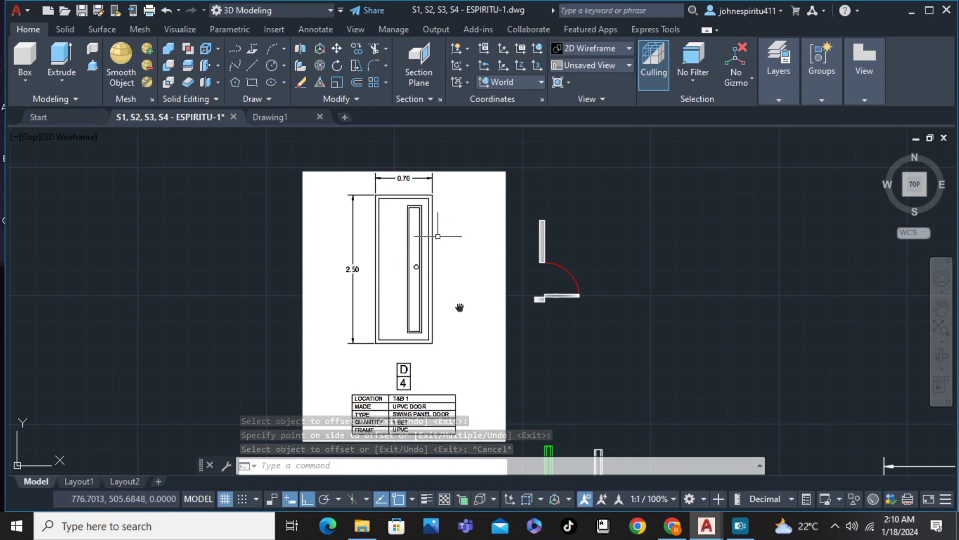
middle_click_drag(459, 306, 371, 323)
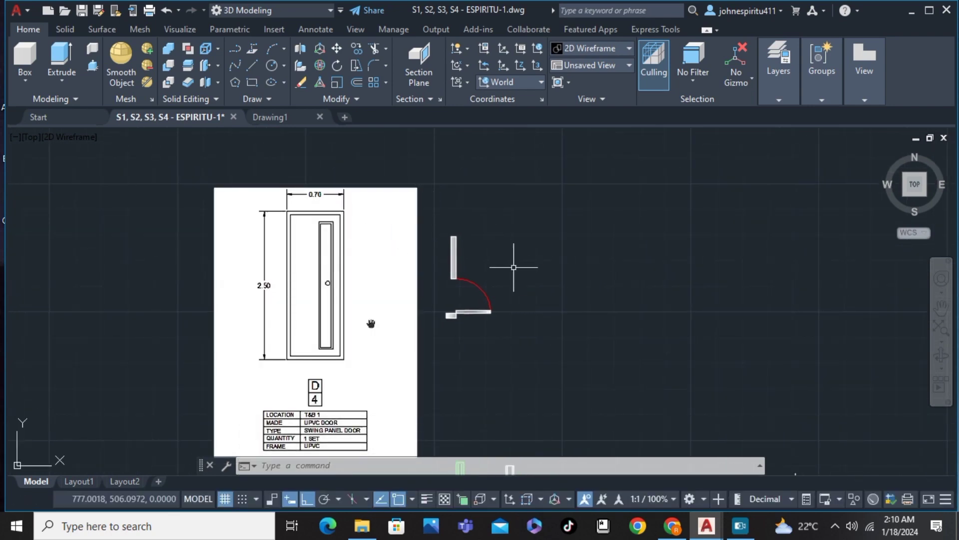
type("l")
key("Return")
left_click(540, 218)
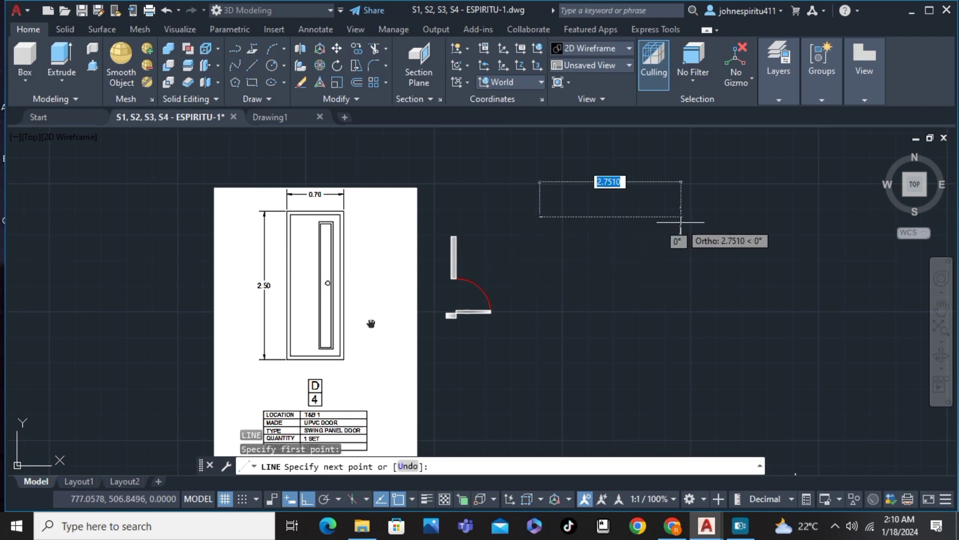
key("Return")
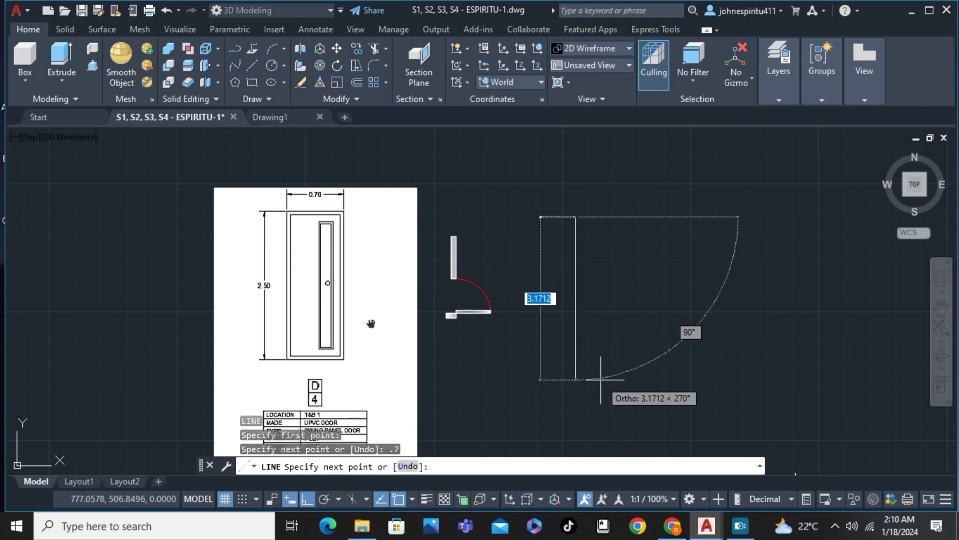
type("2.5")
key("Return")
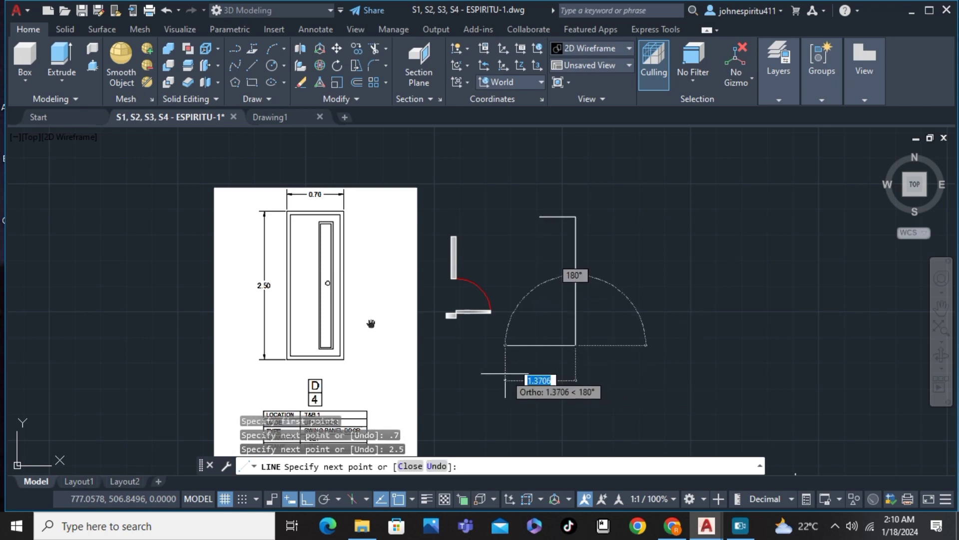
key("Return")
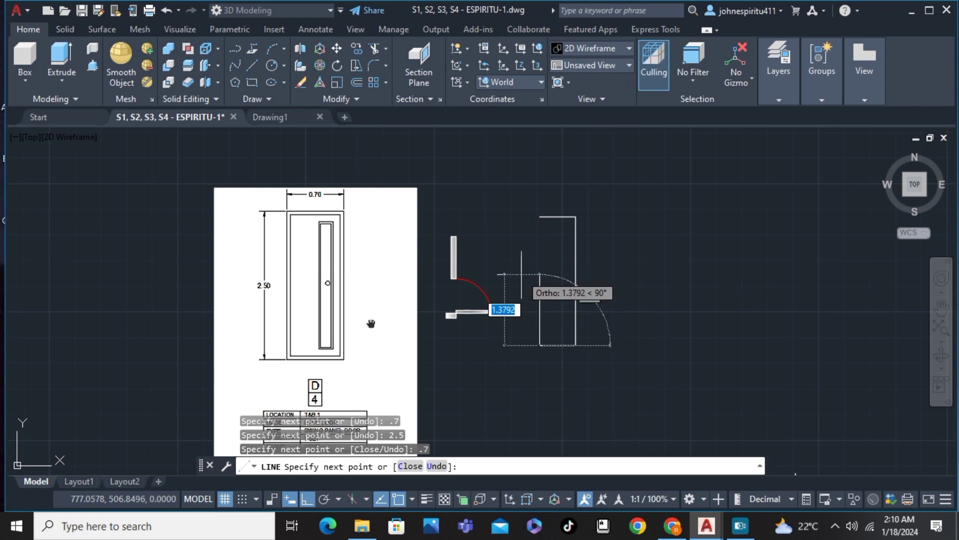
key("Return")
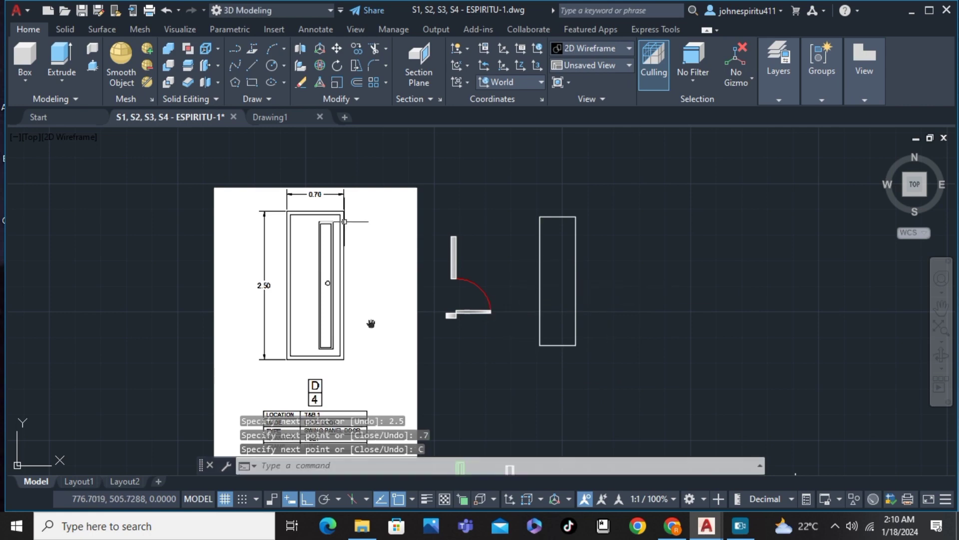
- Offset the door outline's upper edge and both long sides inward by 0.05 for the frame
middle_click_drag(371, 323, 318, 331)
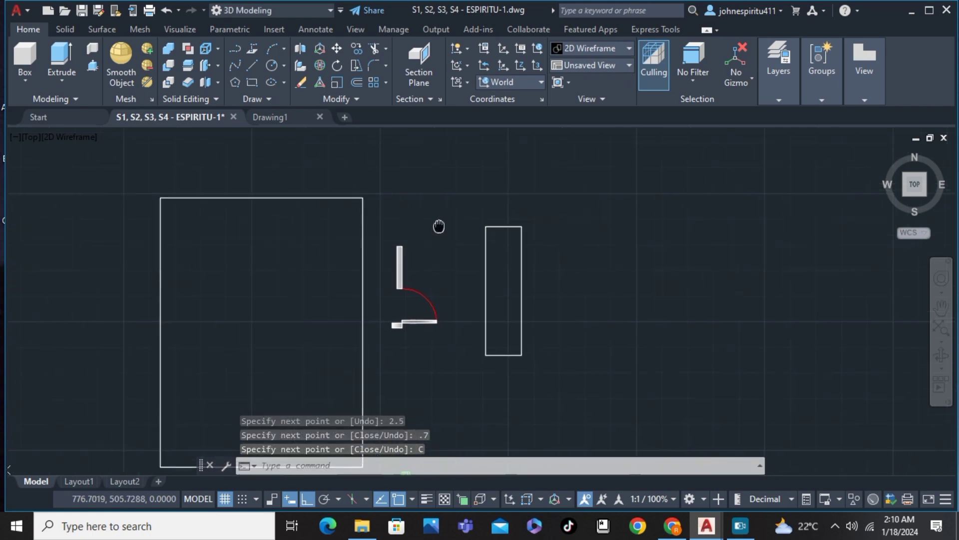
scroll(509, 247, "up", 3)
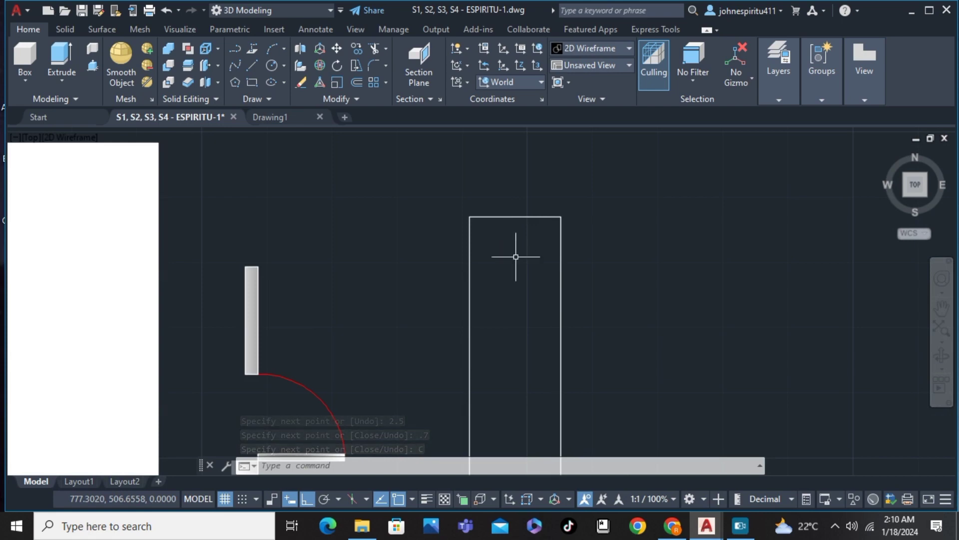
type("offset")
key("Return")
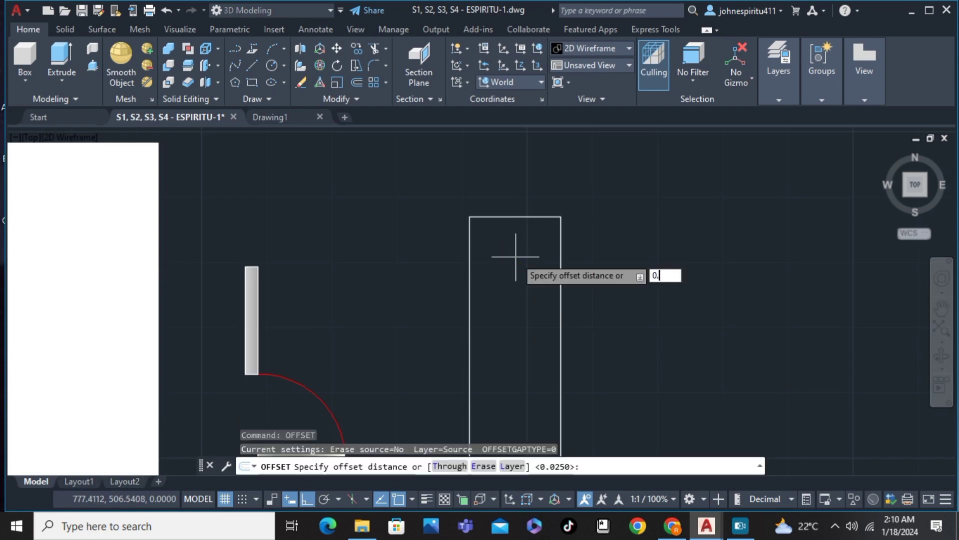
key("Return")
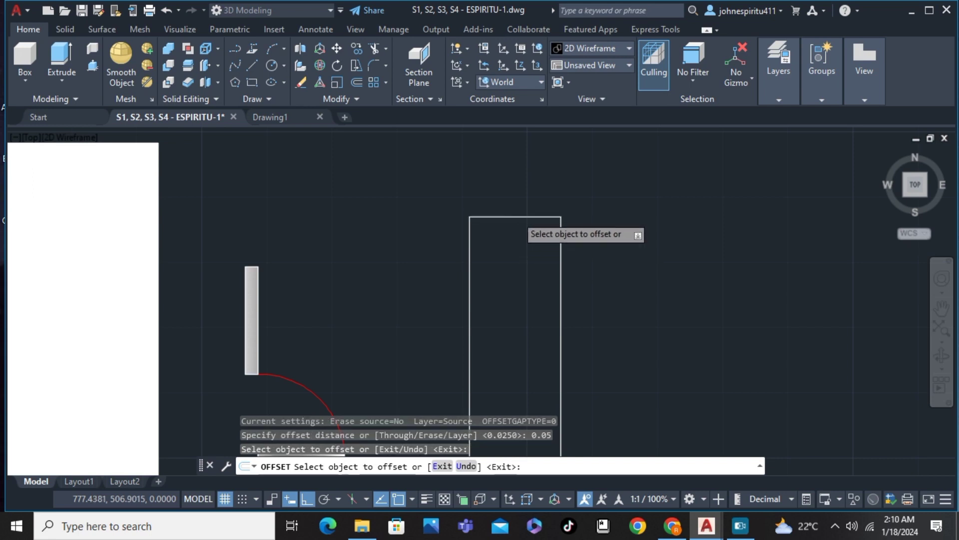
left_click(516, 217)
left_click(552, 250)
left_click(560, 255)
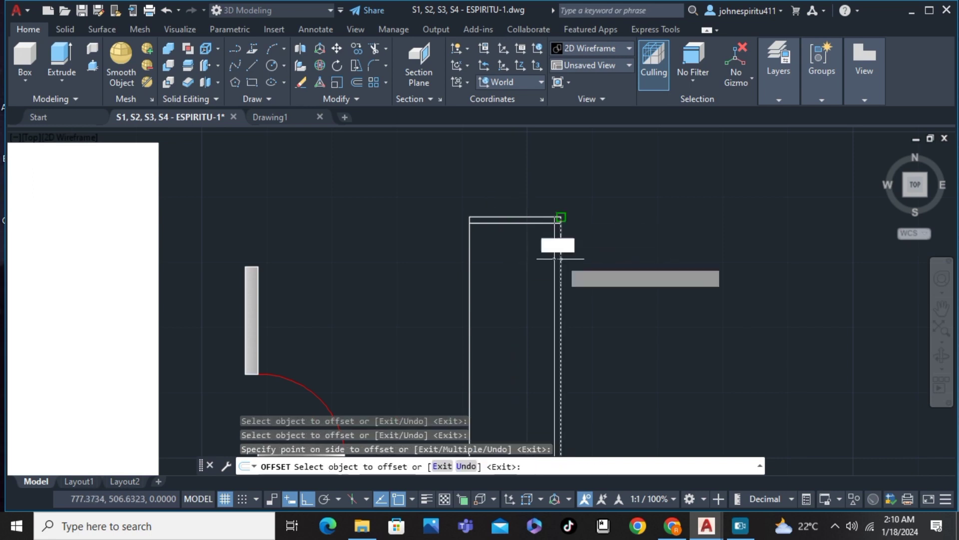
left_click(541, 251)
left_click(470, 252)
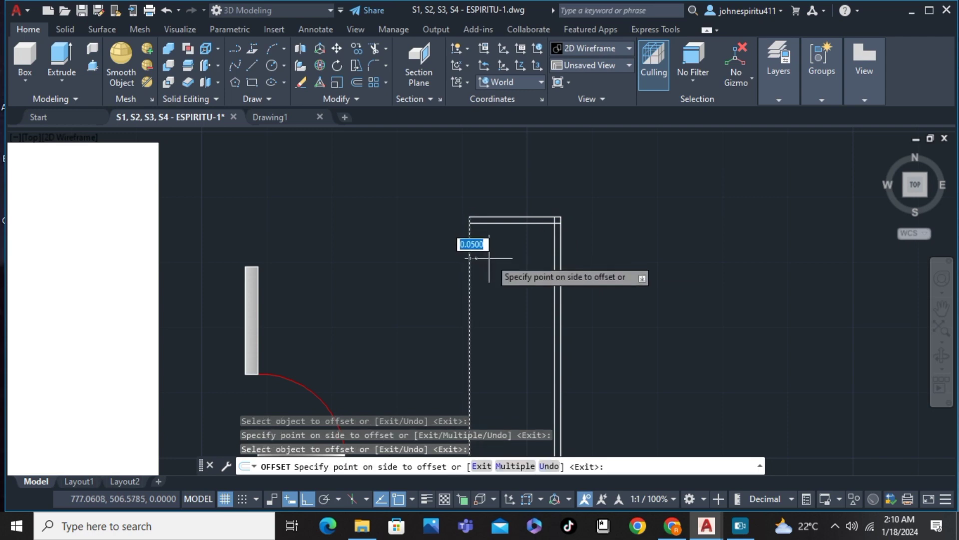
left_click(489, 259)
- Offset the door outline's lower edge inward by 0.05 for the frame and end the offset
middle_click_drag(511, 366, 514, 240)
scroll(514, 241, "down", 4)
left_click(514, 309)
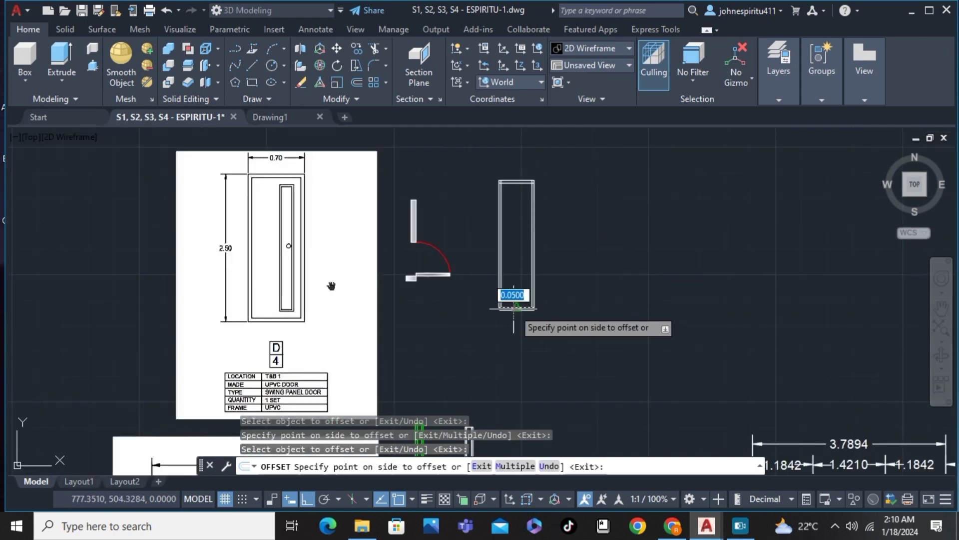
scroll(513, 306, "up", 3)
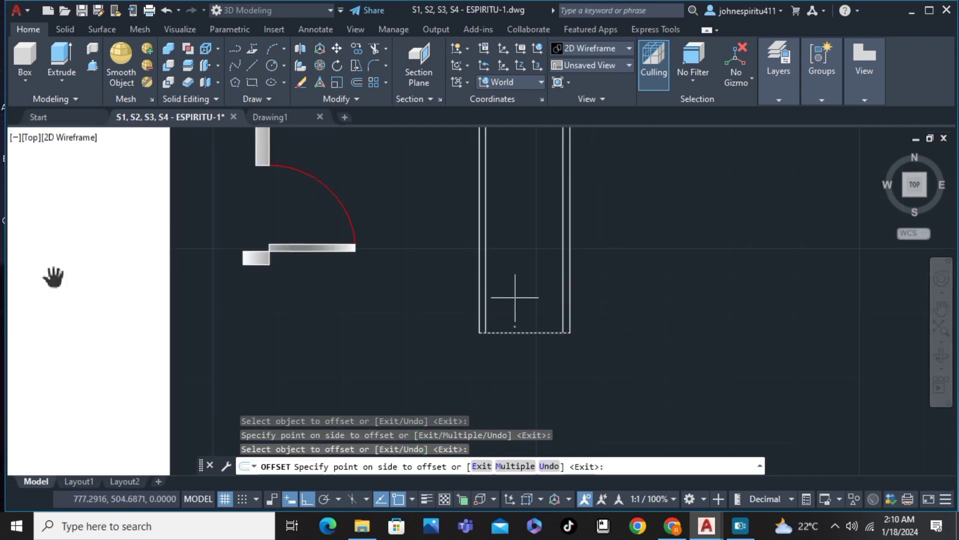
key("Escape")
- Trim the overlapping line ends at all four corners of the door frame to leave a clean inner outline
scroll(539, 233, "down", 4)
middle_click_drag(533, 208, 527, 240)
scroll(527, 240, "up", 2)
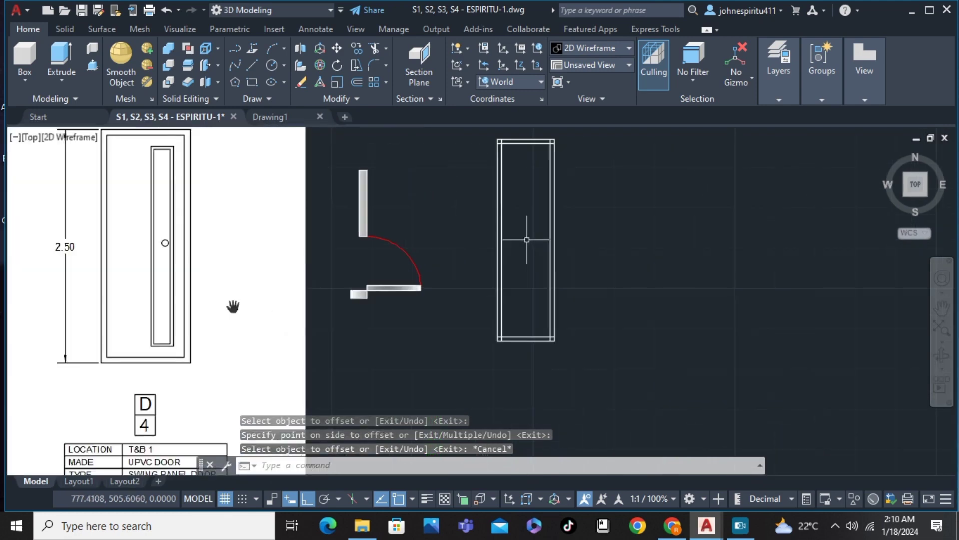
type("tr")
key("Return")
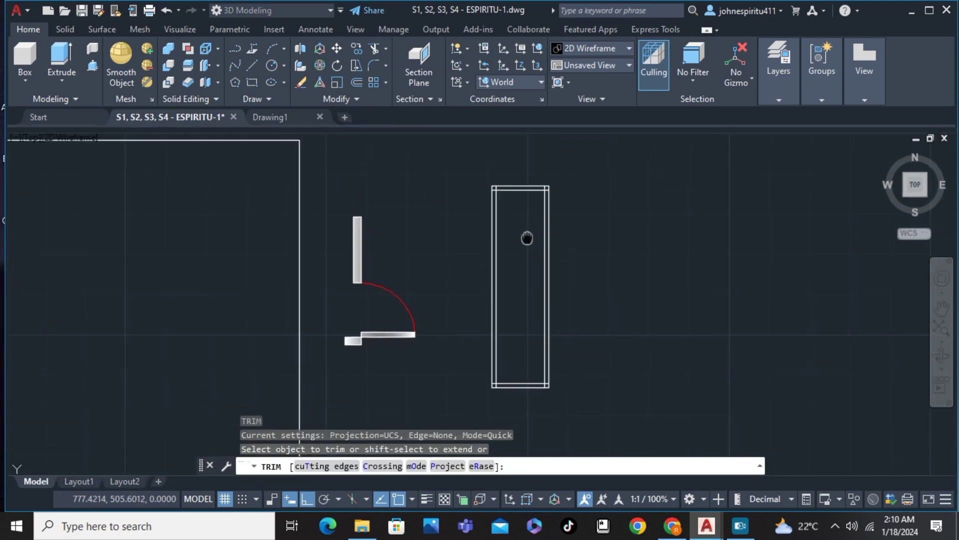
scroll(474, 220, "up", 5)
left_click_drag(457, 212, 421, 250)
scroll(475, 220, "down", 1)
middle_click_drag(615, 275, 575, 170)
middle_click_drag(575, 350, 600, 200)
left_click_drag(657, 302, 686, 277)
left_click_drag(387, 302, 359, 277)
scroll(451, 270, "down", 4)
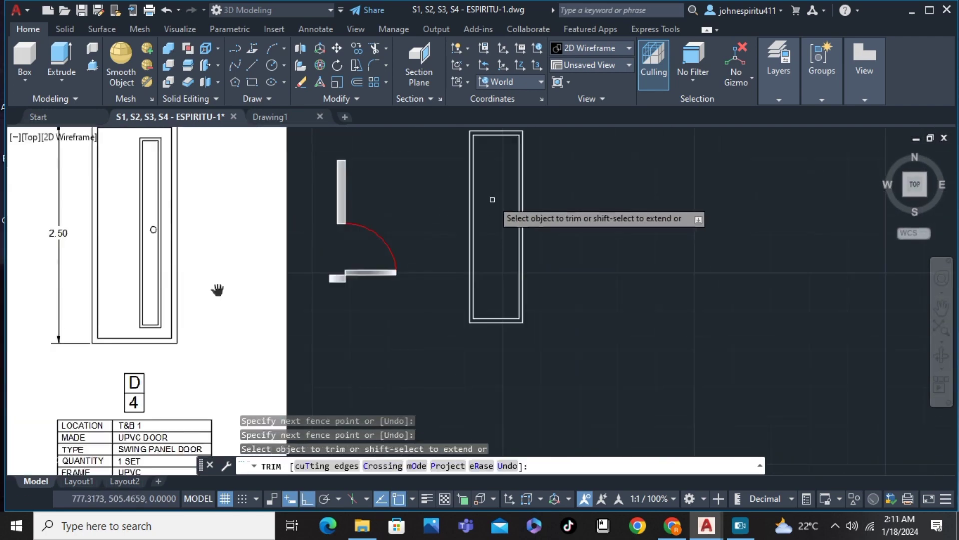
middle_click_drag(493, 199, 483, 244)
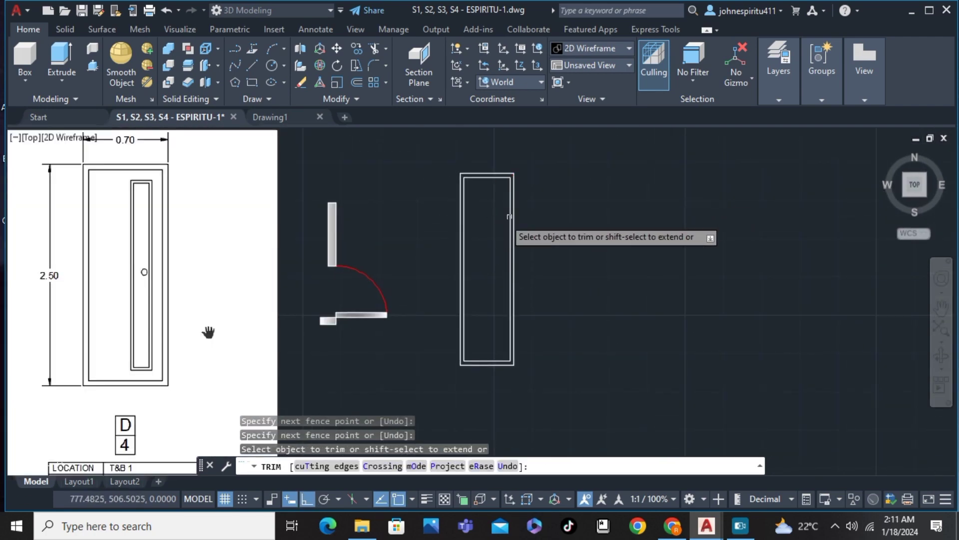
key("Escape")
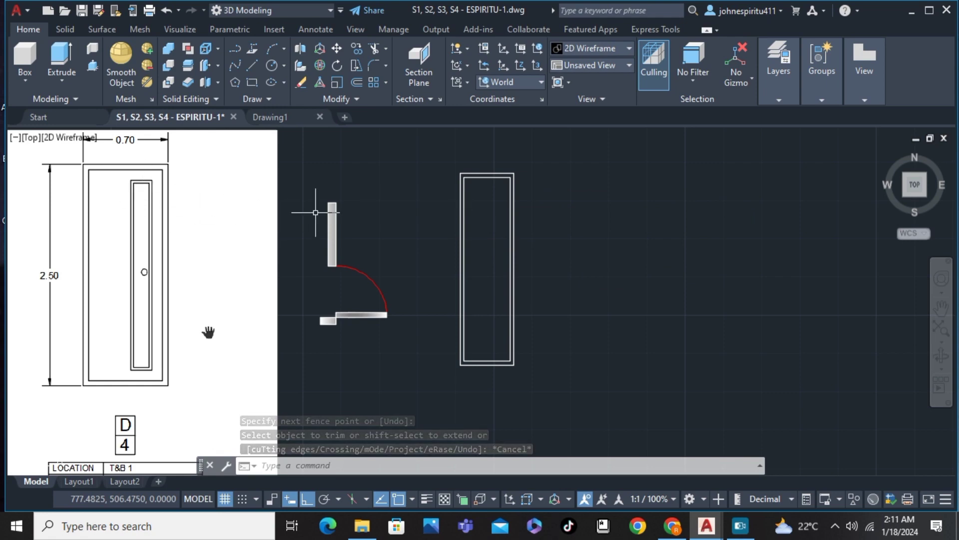
- Draw a tall, narrow rectangle inside the frame, close to its right side, as the door's vertical panel
left_click(251, 84)
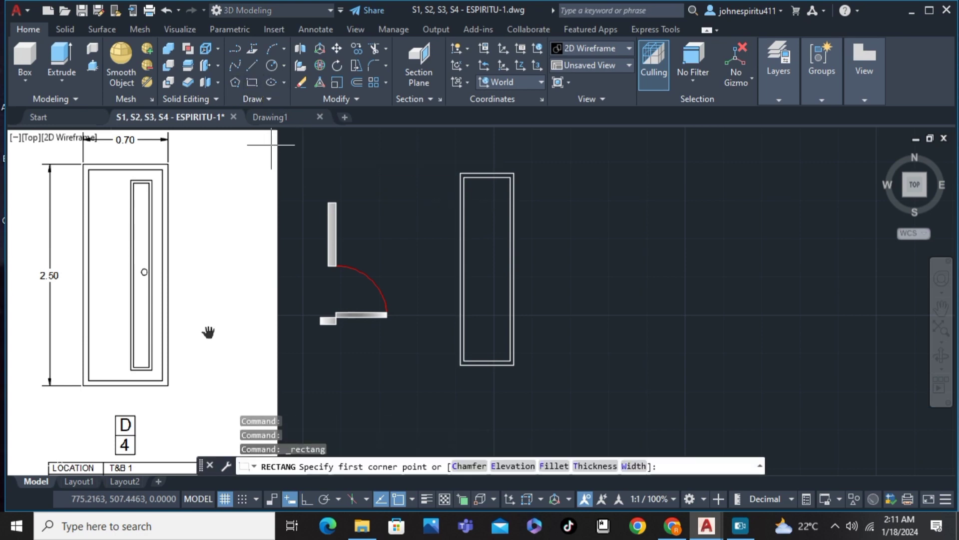
scroll(497, 200, "up", 6)
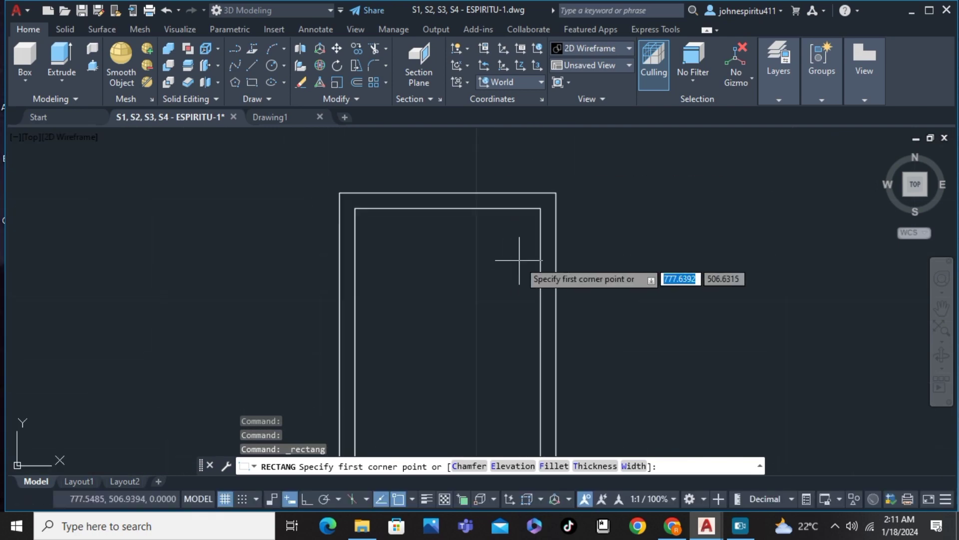
left_click(519, 260)
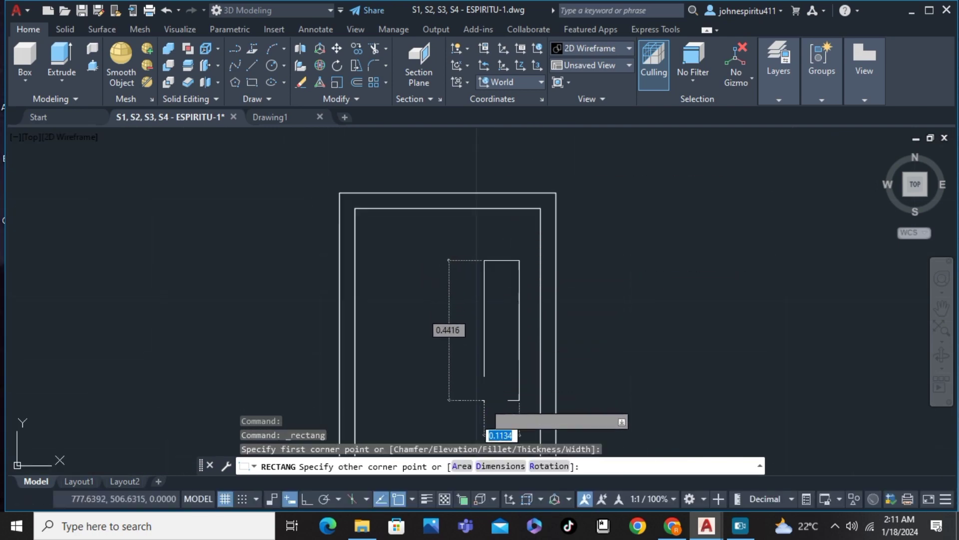
middle_click_drag(484, 404, 484, 197)
scroll(484, 288, "down", 4)
middle_click_drag(481, 350, 477, 169)
scroll(479, 245, "up", 2)
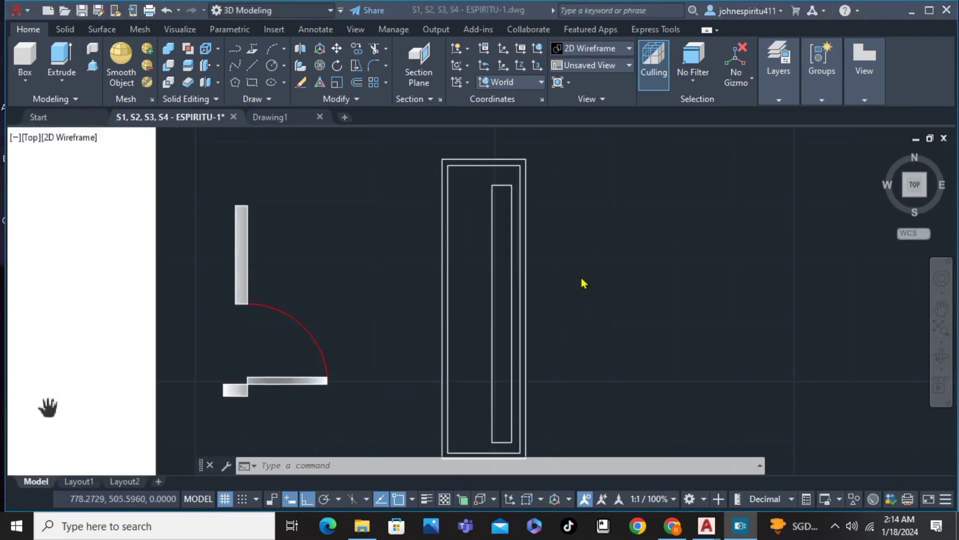
- Draw a second rectangle about 0.12 wide and 2.09 high just inside the narrow vertical panel
left_click(253, 83)
scroll(494, 200, "up", 5)
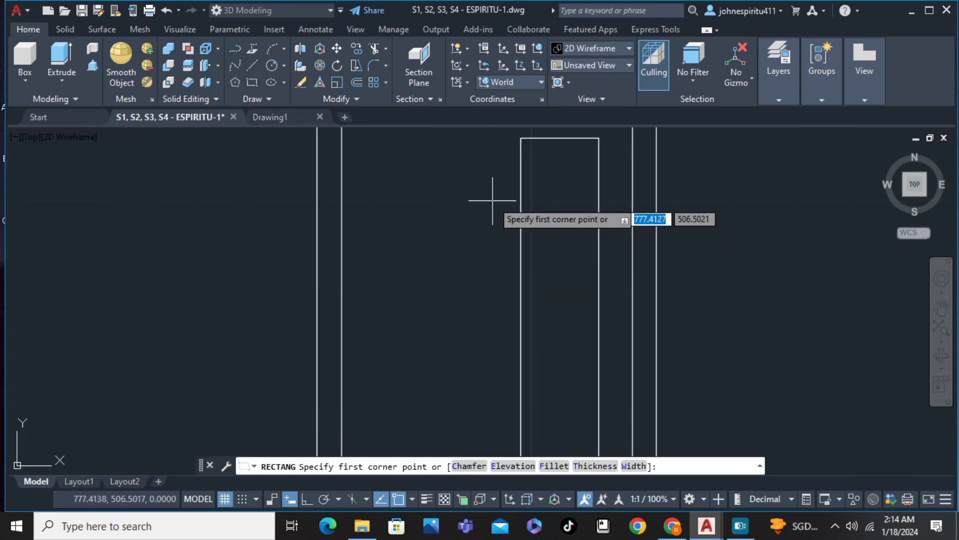
left_click(530, 150)
middle_click_drag(570, 360, 545, 152)
scroll(556, 326, "down", 5)
middle_click_drag(552, 365, 551, 251)
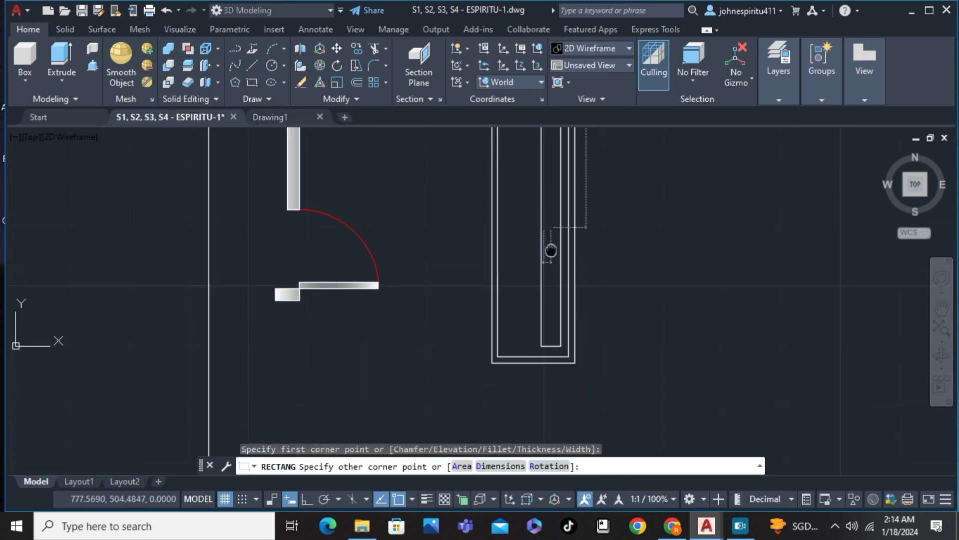
scroll(557, 369, "up", 5)
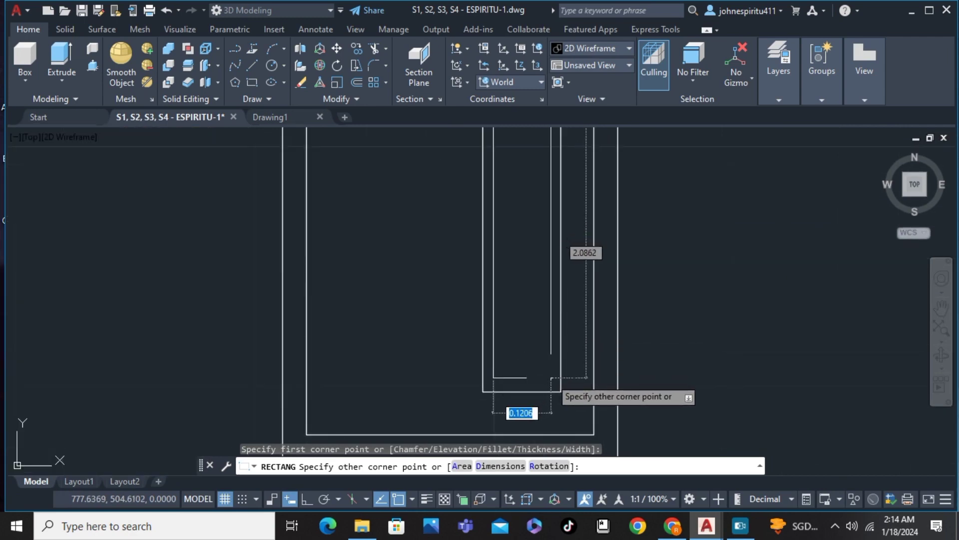
left_click(551, 378)
- Draw a small circle for the door knob inside the narrow panel, near its right edge at about mid-height
scroll(553, 252, "down", 4)
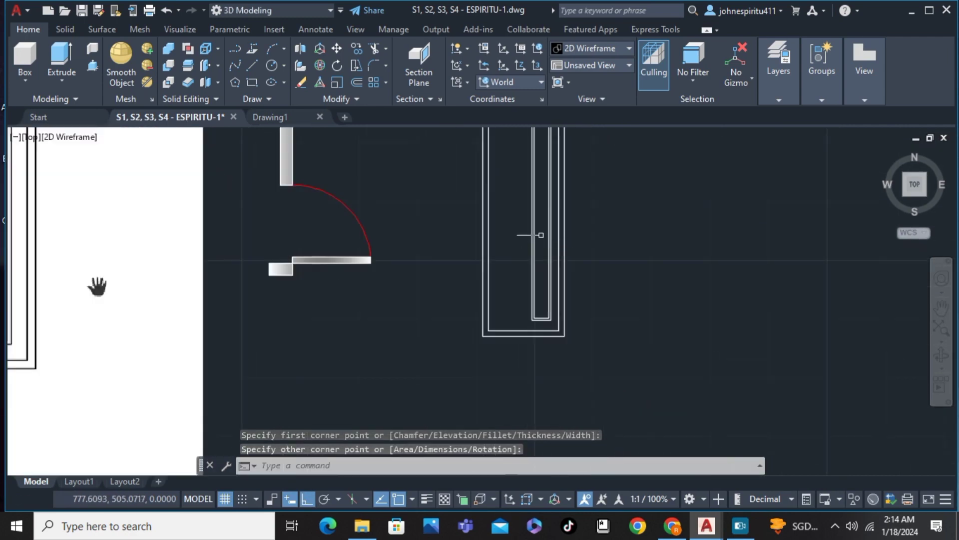
middle_click_drag(541, 234, 539, 275)
key("Return")
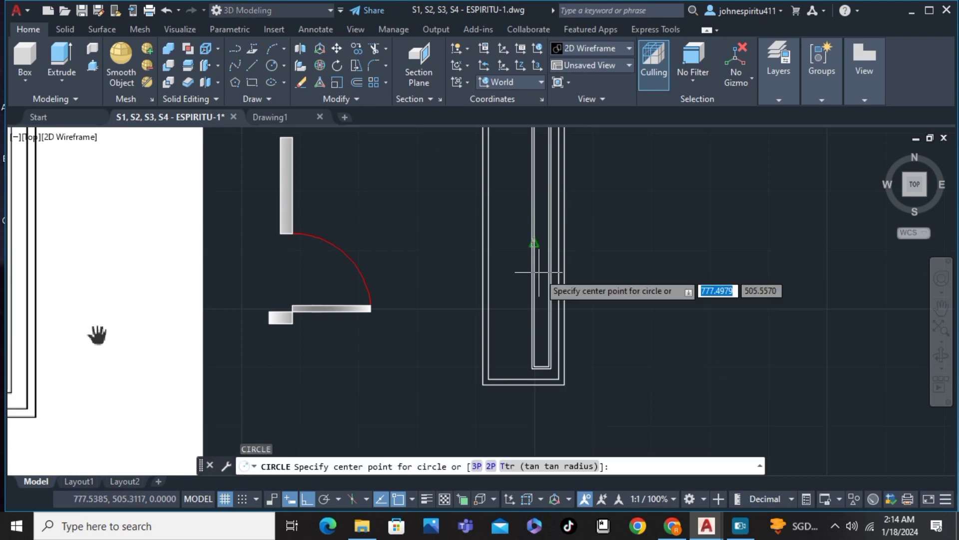
scroll(544, 280, "up", 3)
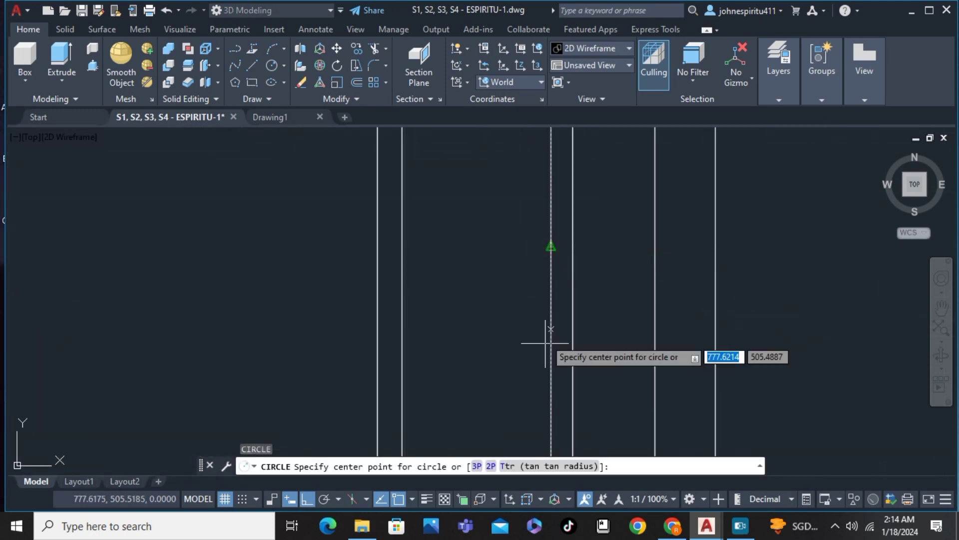
left_click(529, 246)
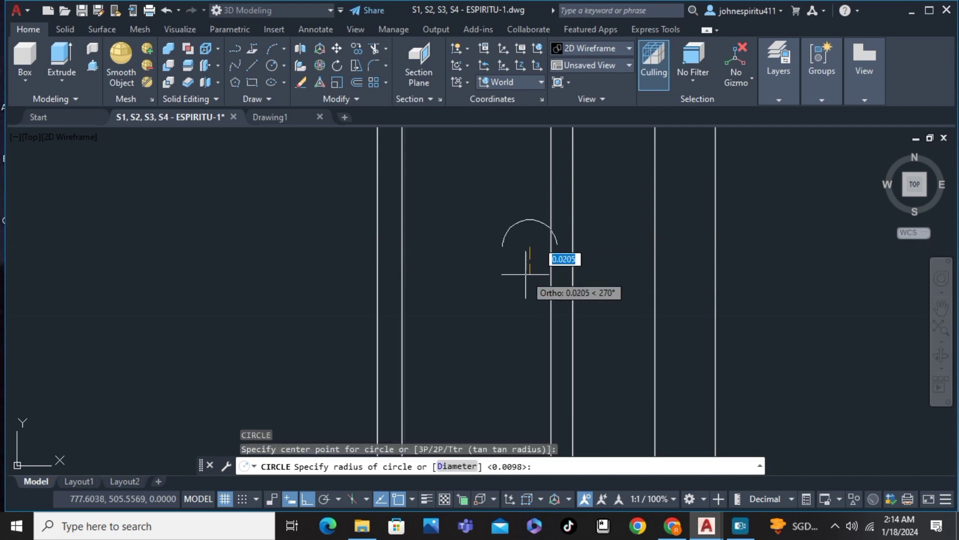
left_click(533, 260)
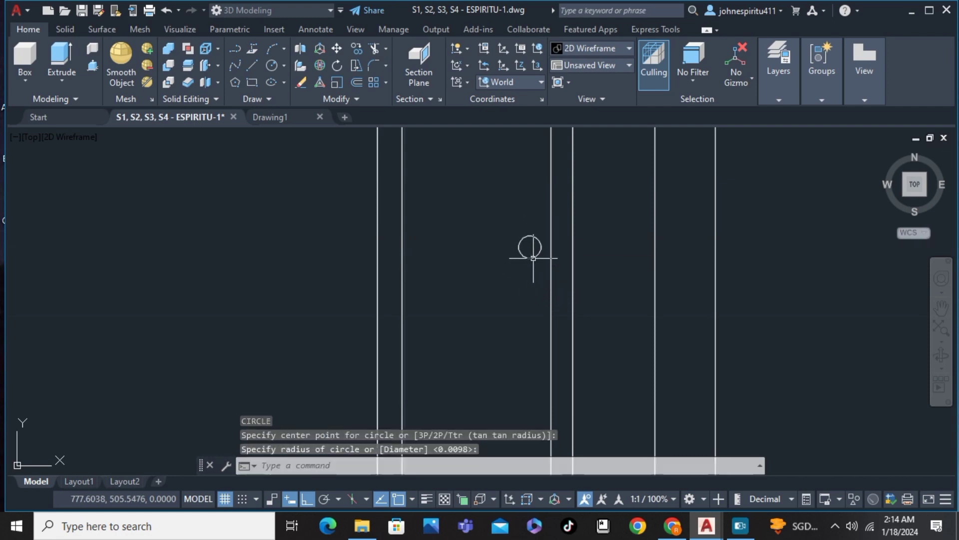
scroll(647, 259, "down", 5)
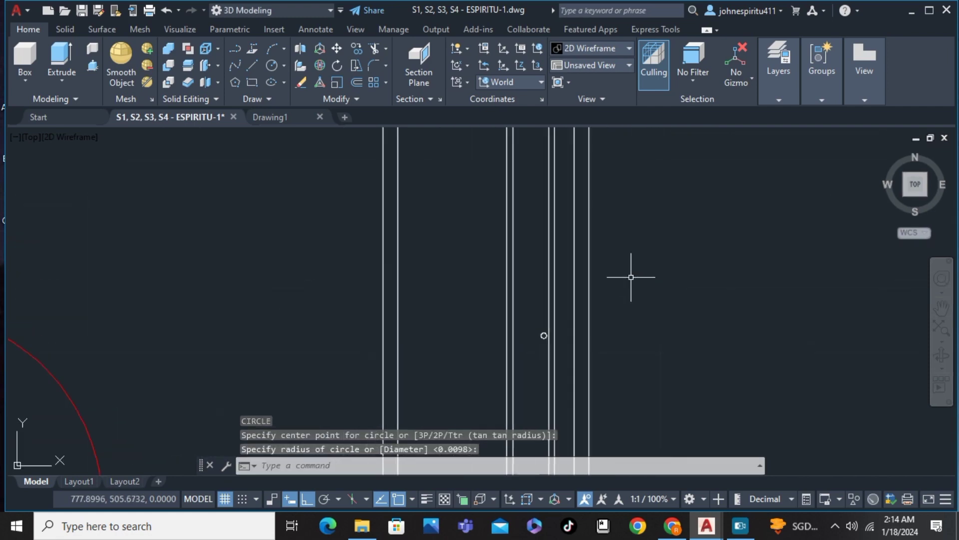
scroll(632, 274, "down", 5)
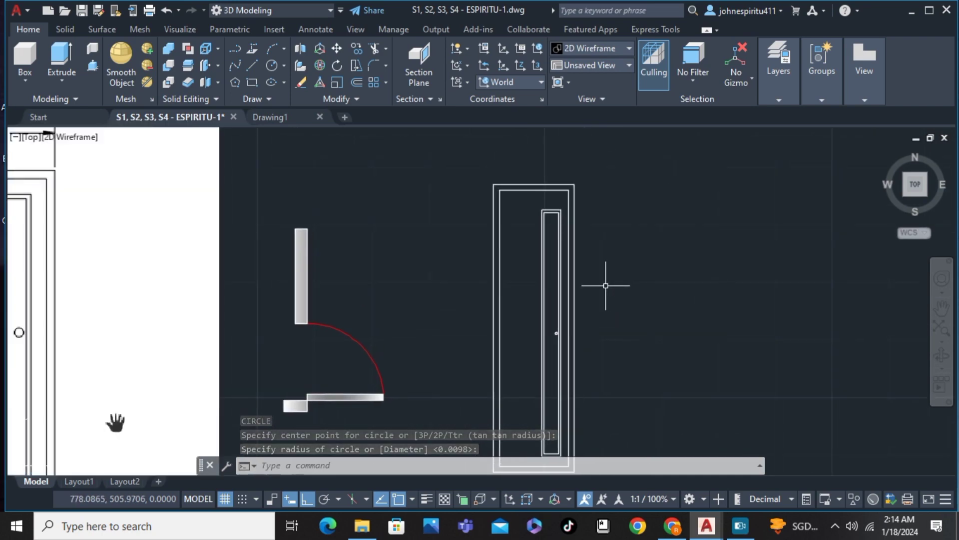
type("DI")
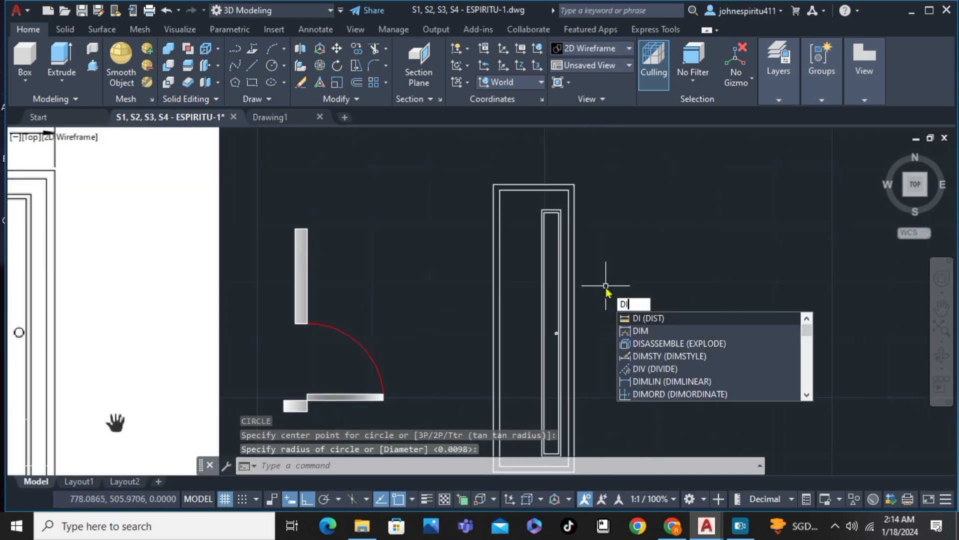
key("Return")
key("Escape")
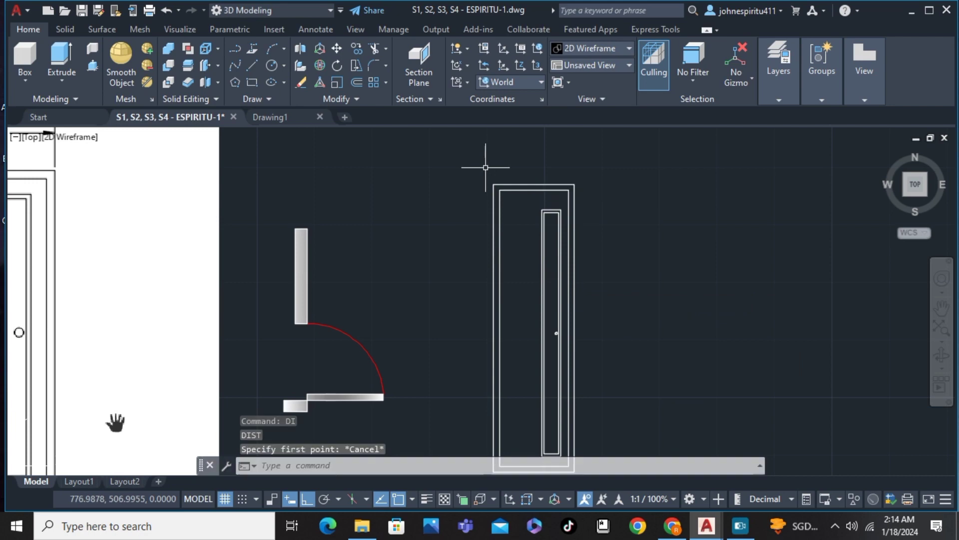
- Dimension the door elevation's overall width above its upper edge
type("DIM")
key("Return")
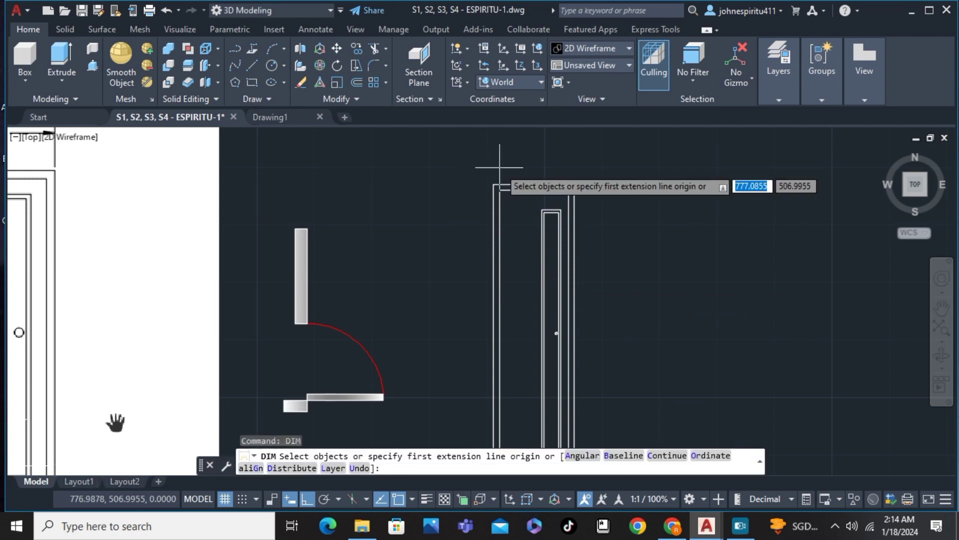
scroll(544, 184, "up", 4)
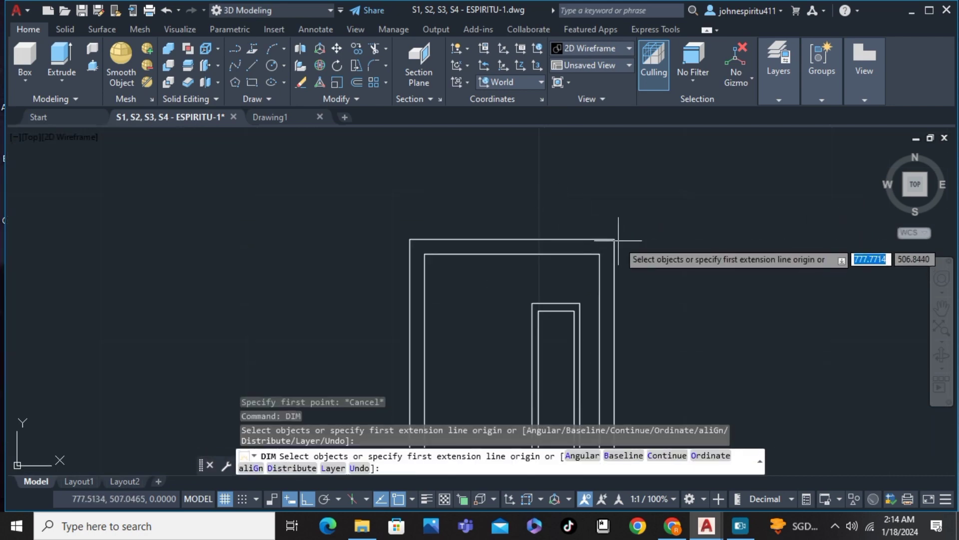
left_click(615, 241)
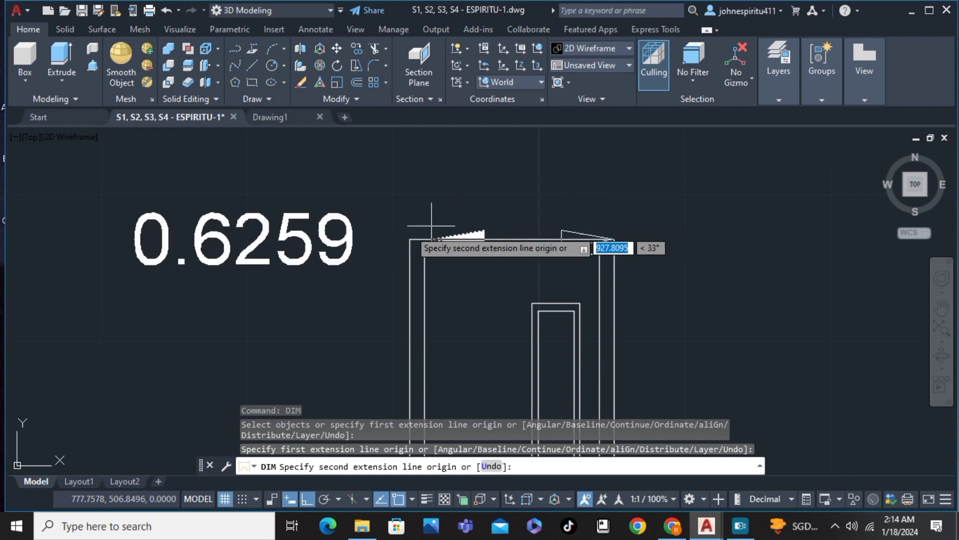
left_click(398, 242)
left_click(222, 167)
- Dimension the door elevation's overall height along its right side and end the dimensioning
scroll(549, 316, "down", 4)
scroll(553, 242, "up", 3)
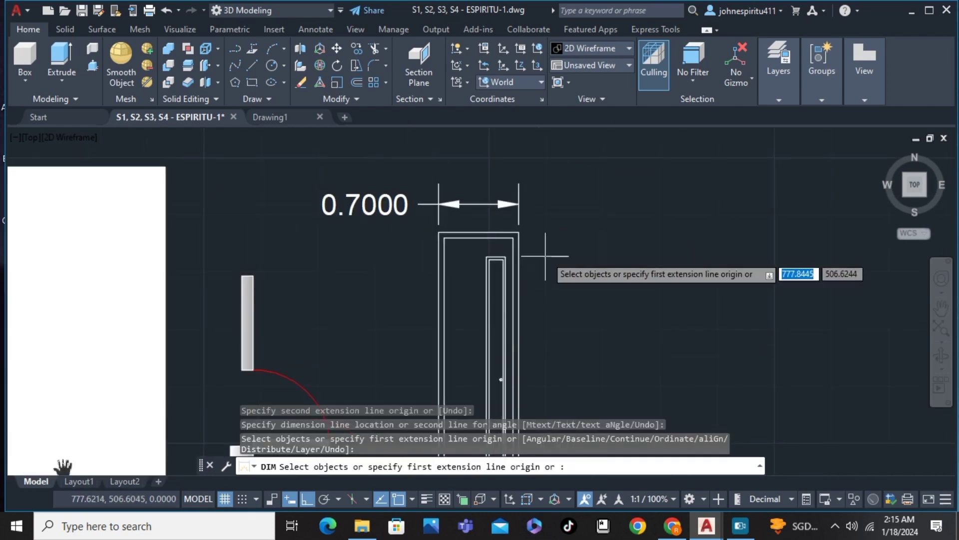
left_click(502, 221)
scroll(533, 344, "up", 2)
middle_click_drag(533, 345, 540, 270)
scroll(537, 299, "down", 5)
scroll(539, 293, "up", 6)
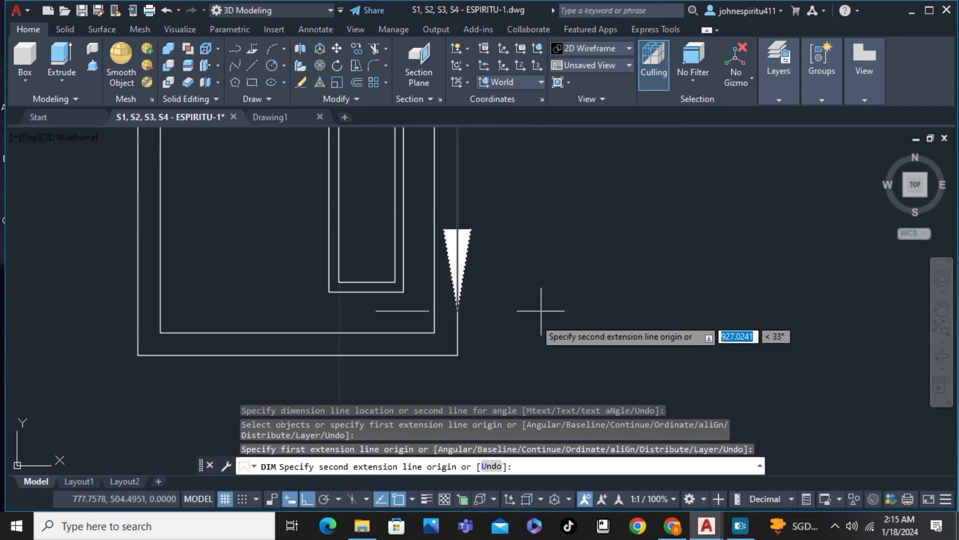
left_click(457, 355)
left_click(583, 240)
scroll(597, 227, "down", 4)
middle_click_drag(601, 209, 623, 358)
scroll(629, 212, "down", 2)
middle_click_drag(631, 183, 629, 242)
scroll(631, 231, "down", 3)
left_click(452, 152)
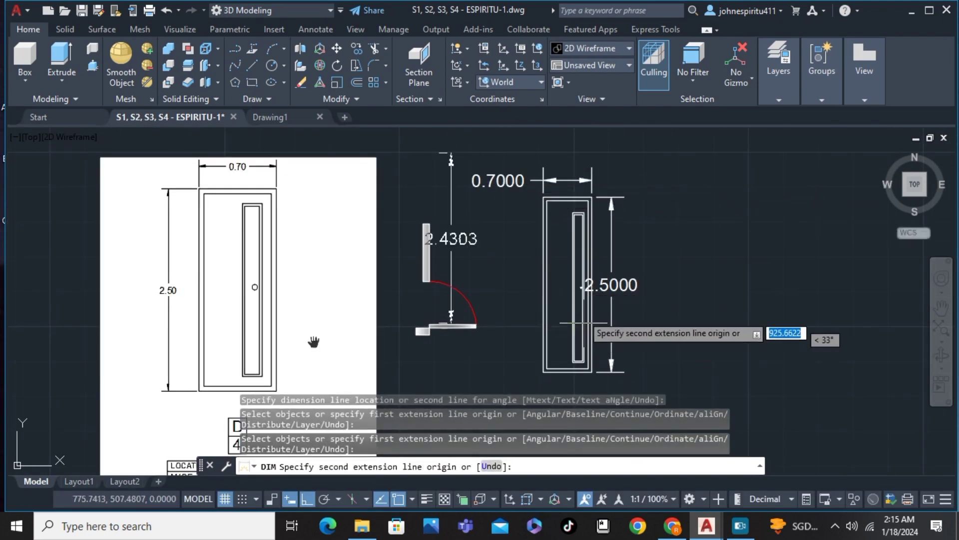
key("Escape")
- Move the whole door elevation with both dimensions horizontally to the right, farther away from the plan symbol
left_click(451, 155)
left_click(659, 300)
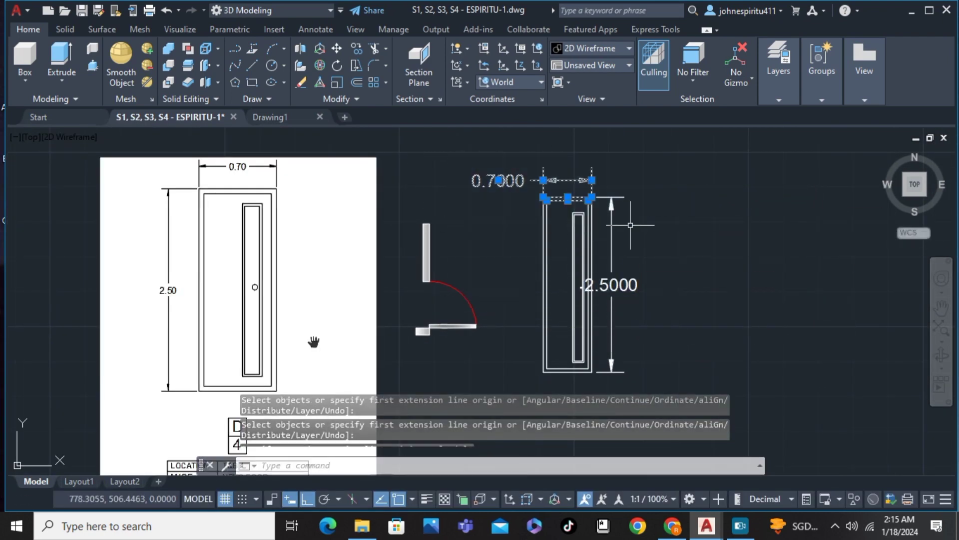
left_click(720, 194)
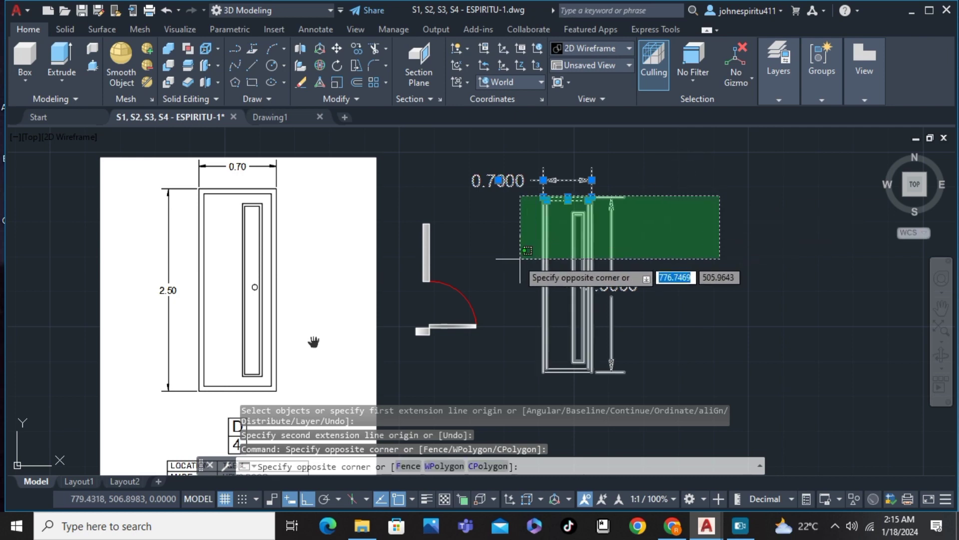
left_click(495, 397)
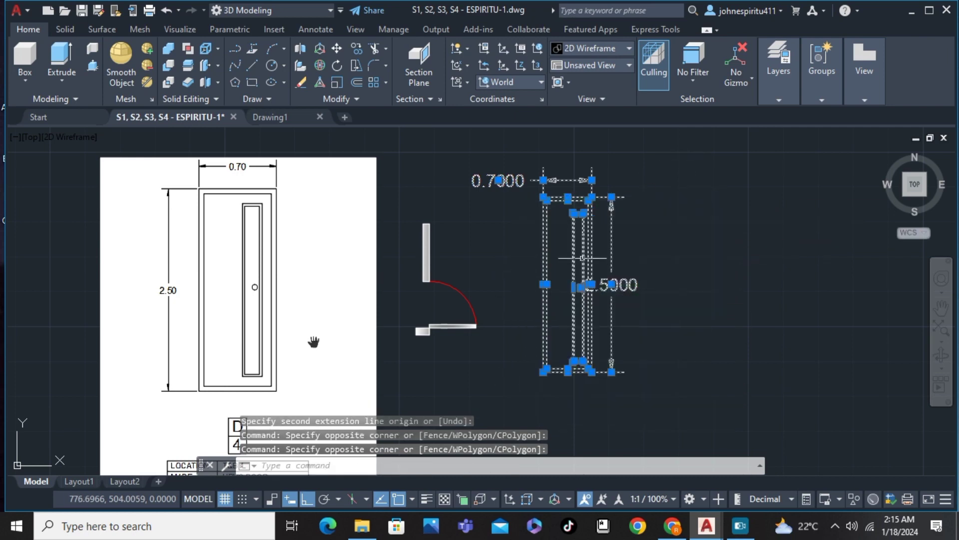
type("m")
key("Return")
left_click(574, 212)
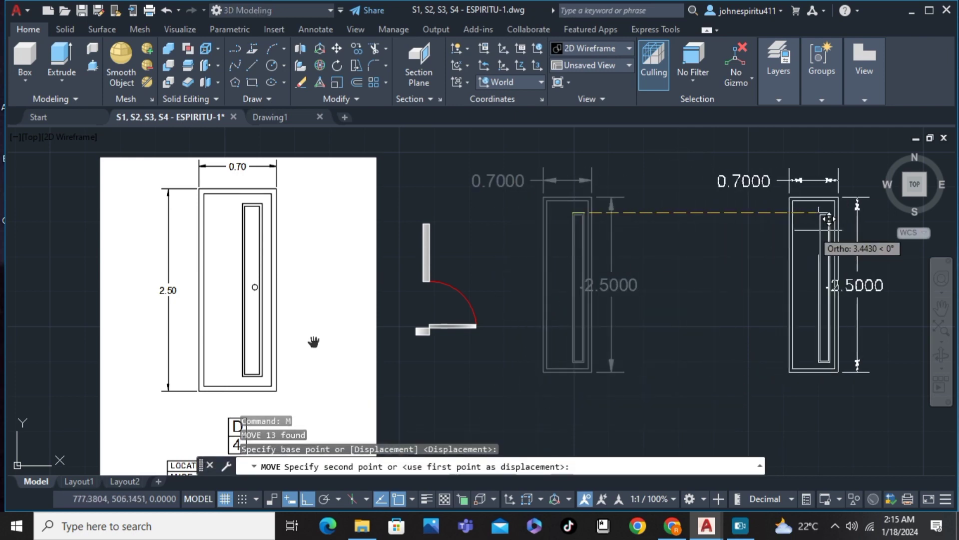
left_click(866, 227)
- Draw a closed vertical wall strip 0.15 wide and about 0.86 tall, just right of the reference plan symbol
scroll(466, 269, "up", 3)
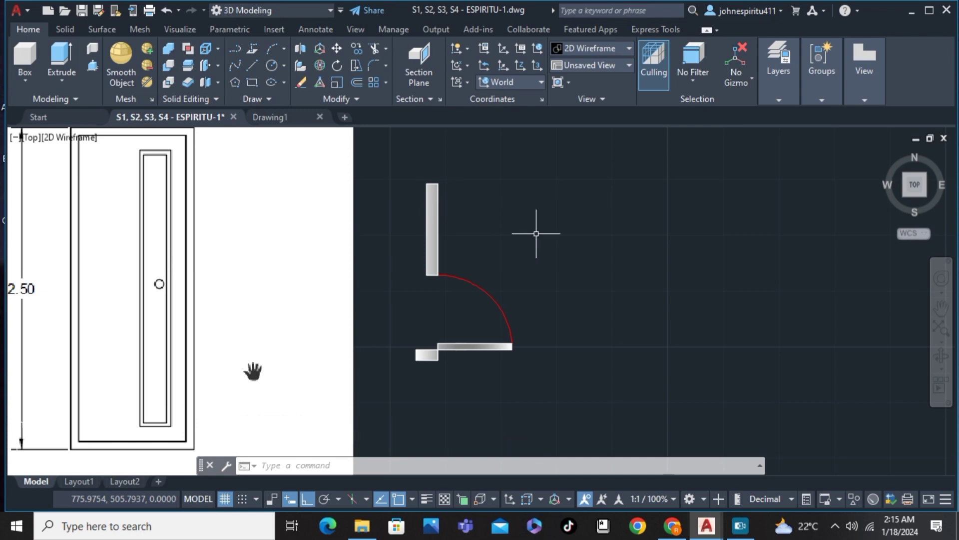
key("l")
key("Return")
left_click(537, 177)
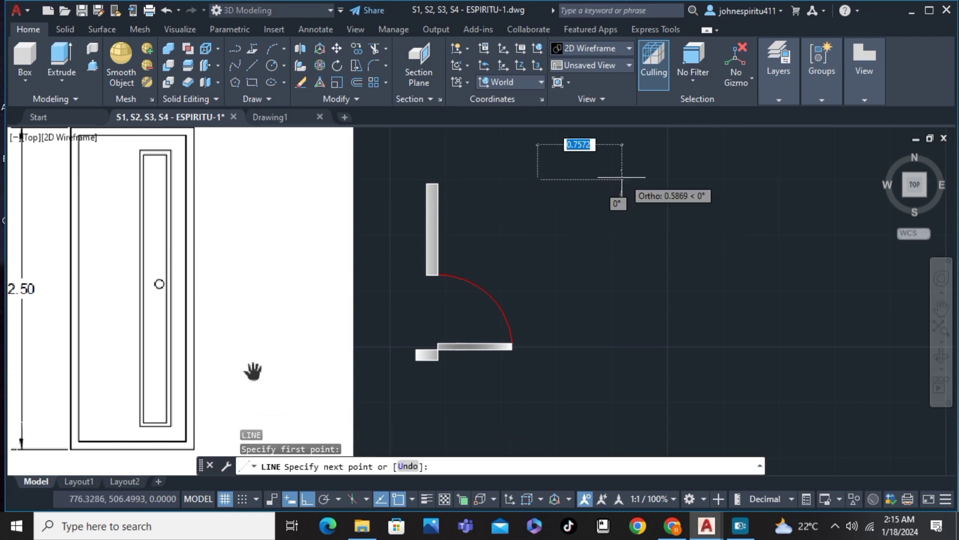
key("Return")
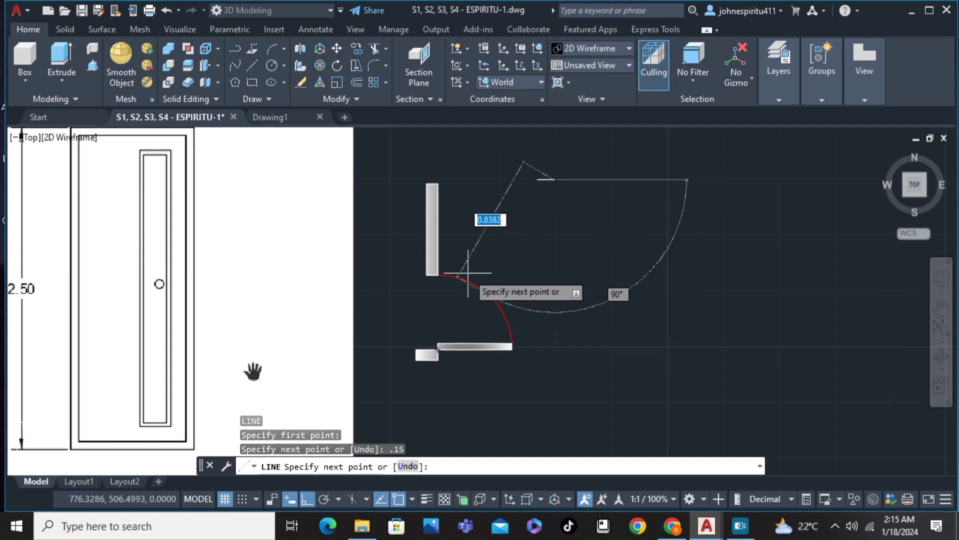
left_click(557, 275)
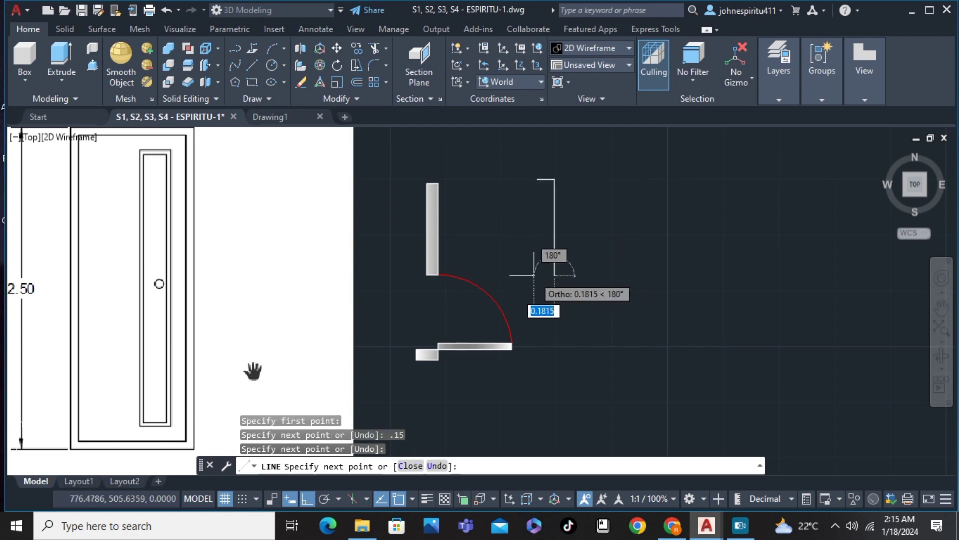
type(".15")
key("Return")
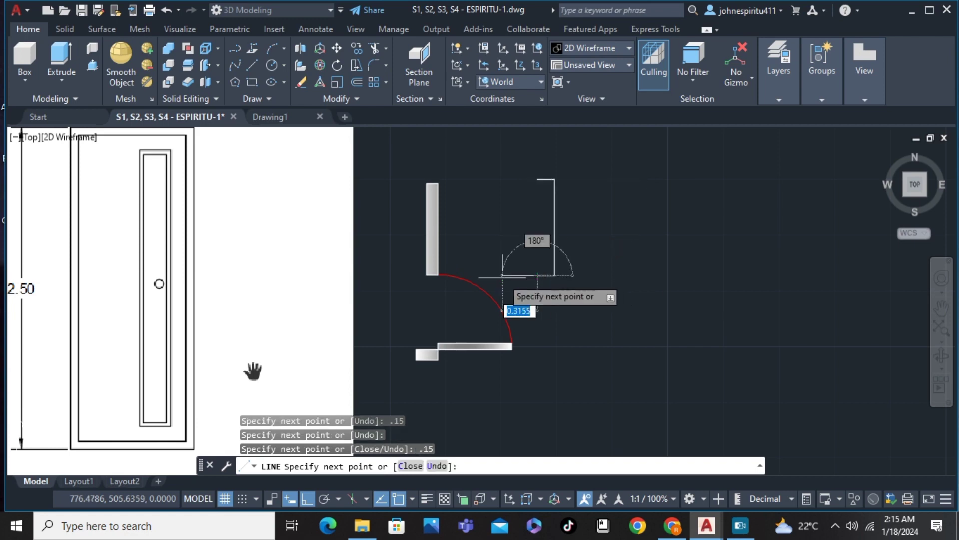
type("C")
key("Return")
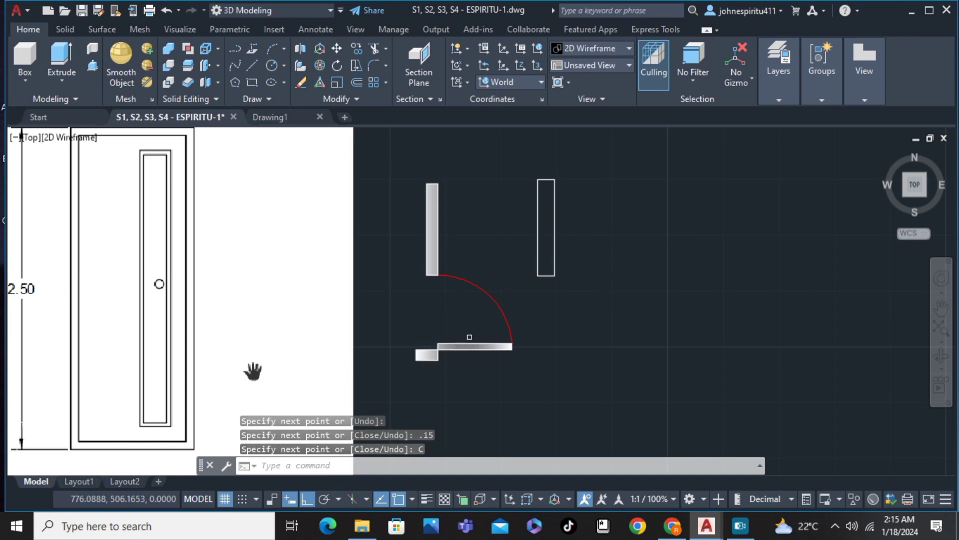
- Draw a vertical line about 0.62 long straight down from the new wall strip's lower-right corner
scroll(583, 297, "up", 2)
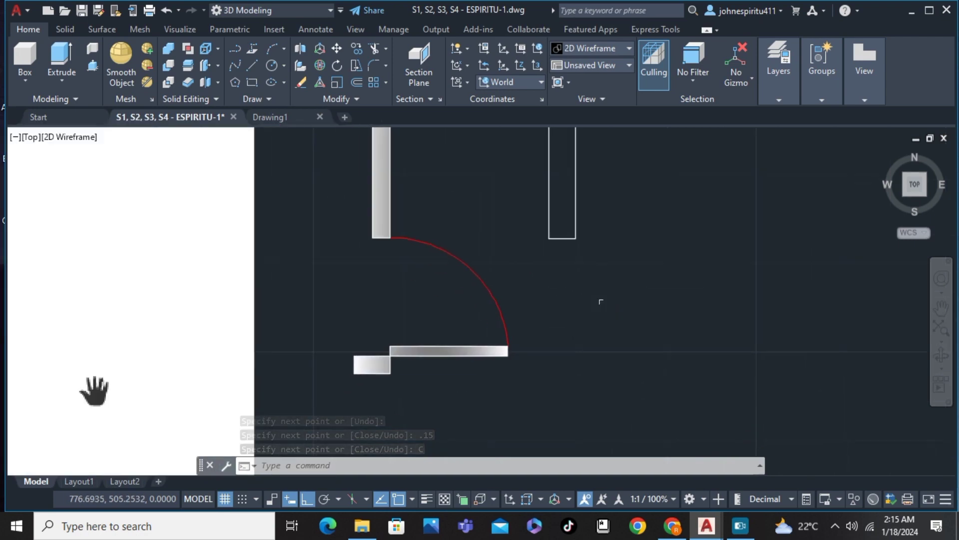
key("Return")
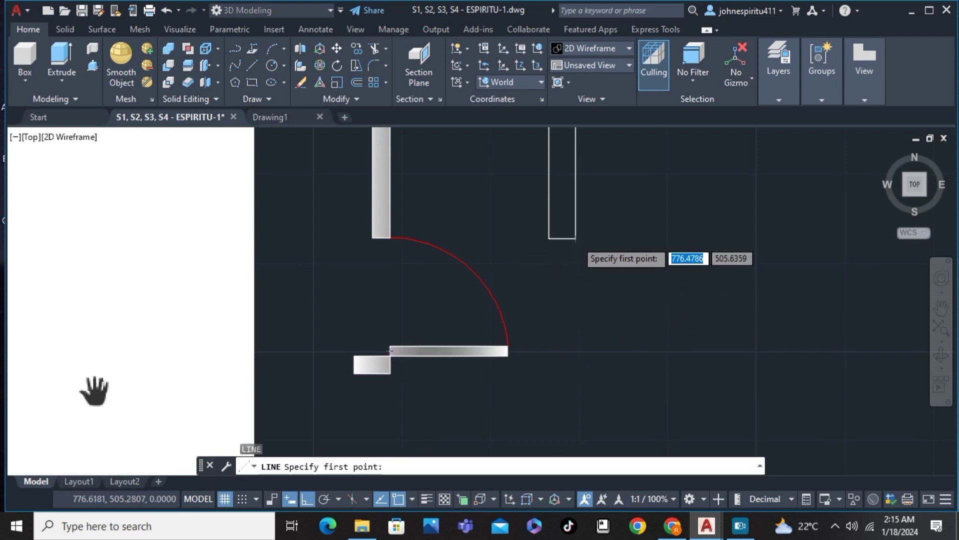
left_click(575, 238)
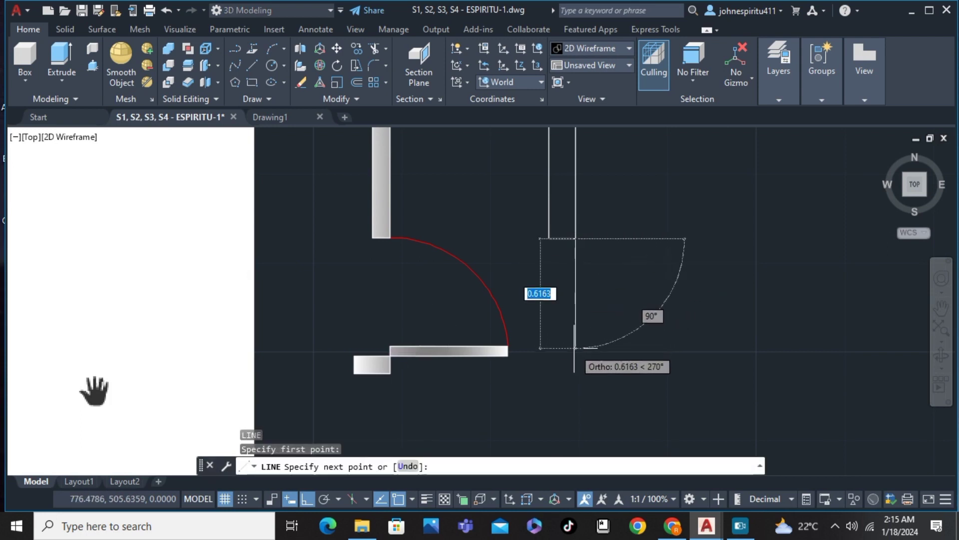
left_click(575, 348)
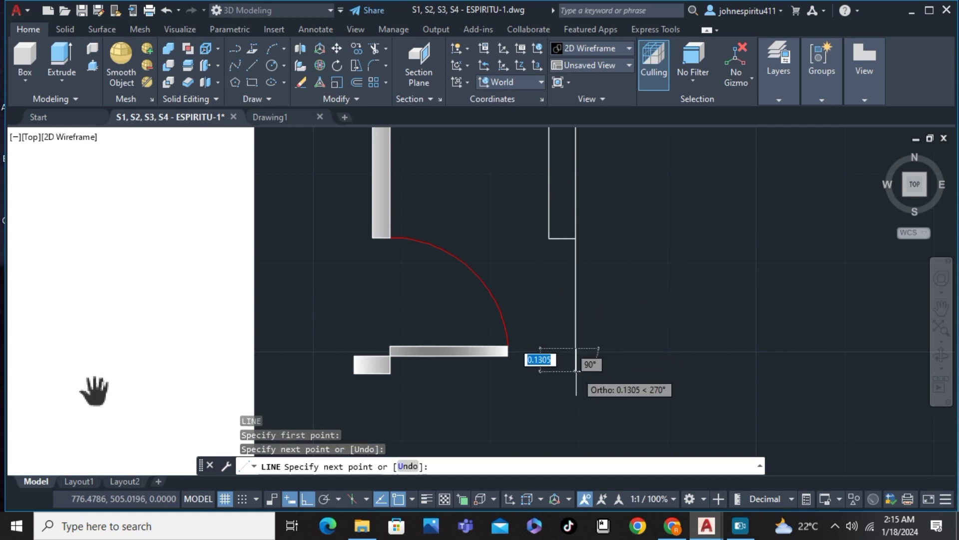
type(".5")
key("Return")
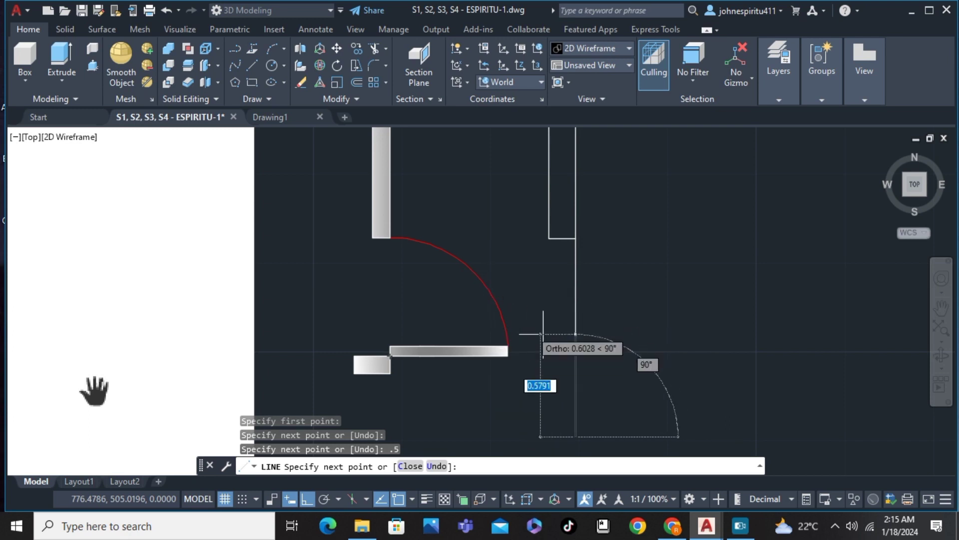
key("ctrl+z")
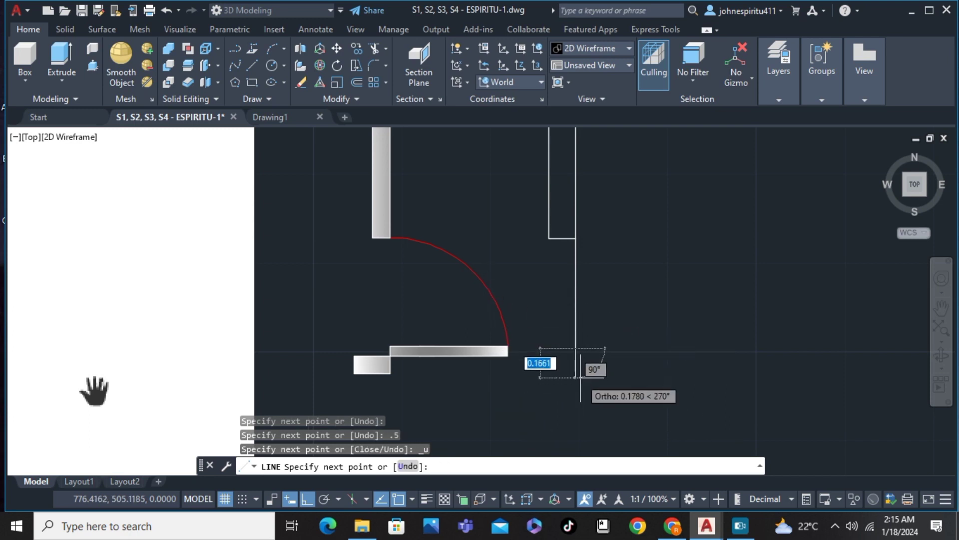
- Continue the line 0.05 down, 0.1 left and 0.05 up, then back to the vertical line, forming a small jamb rectangle
type("0.05")
key("Return")
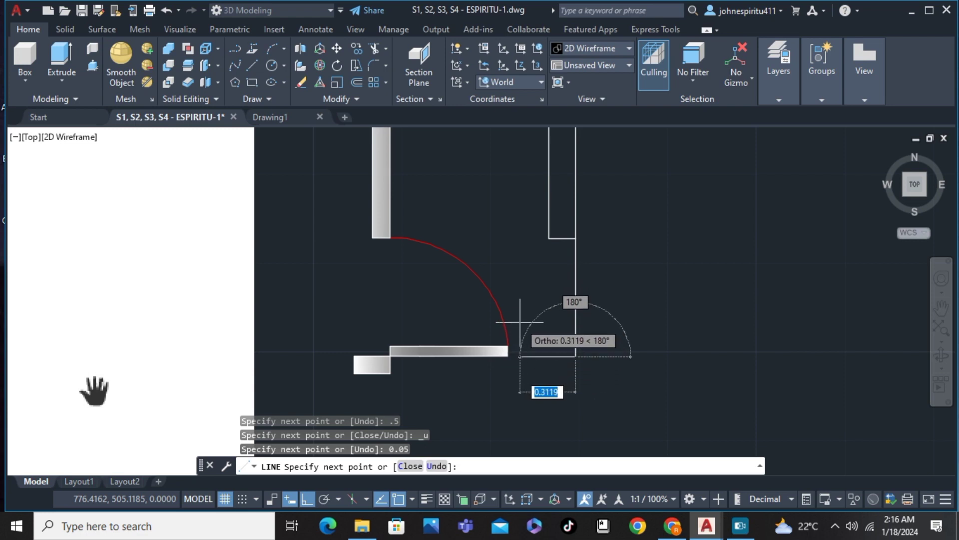
type(".1")
key("Return")
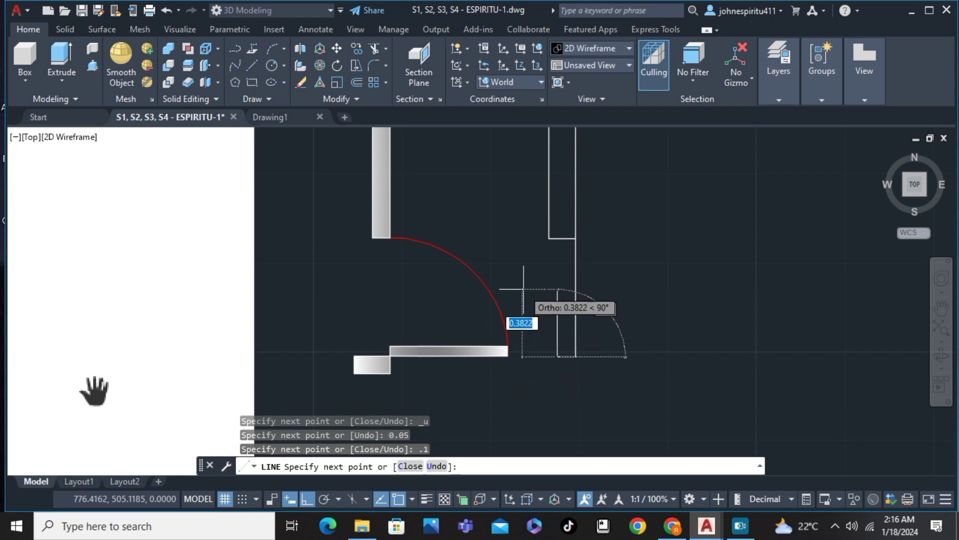
type("0.05")
key("Return")
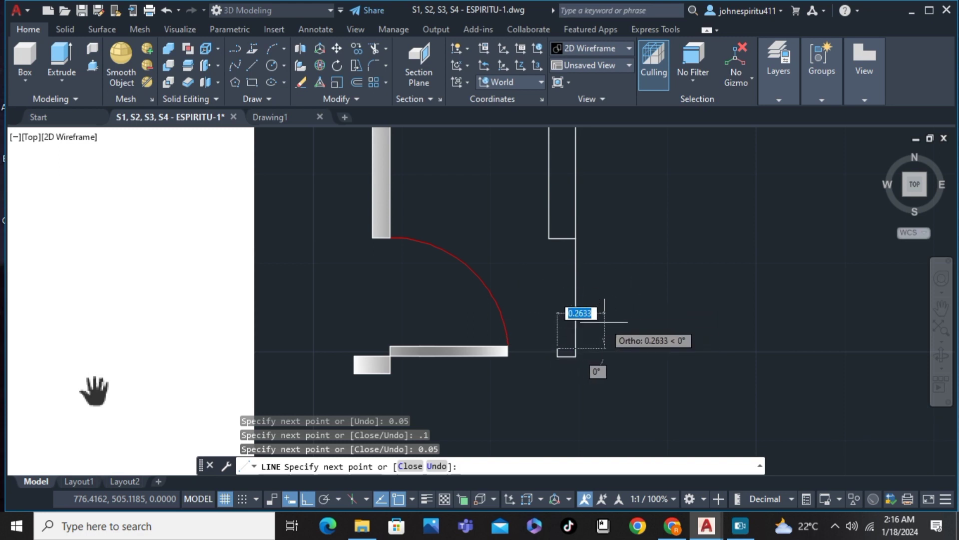
scroll(605, 322, "up", 4)
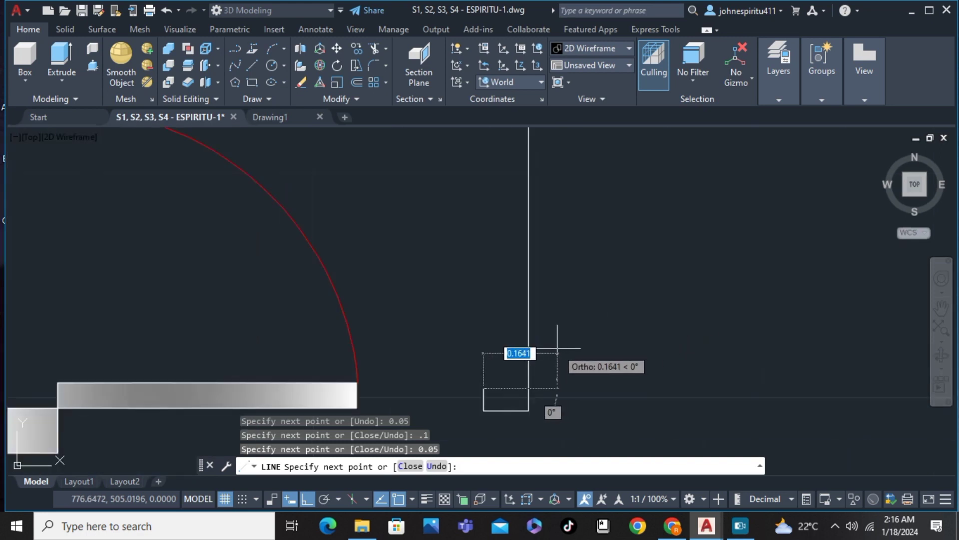
left_click(529, 387)
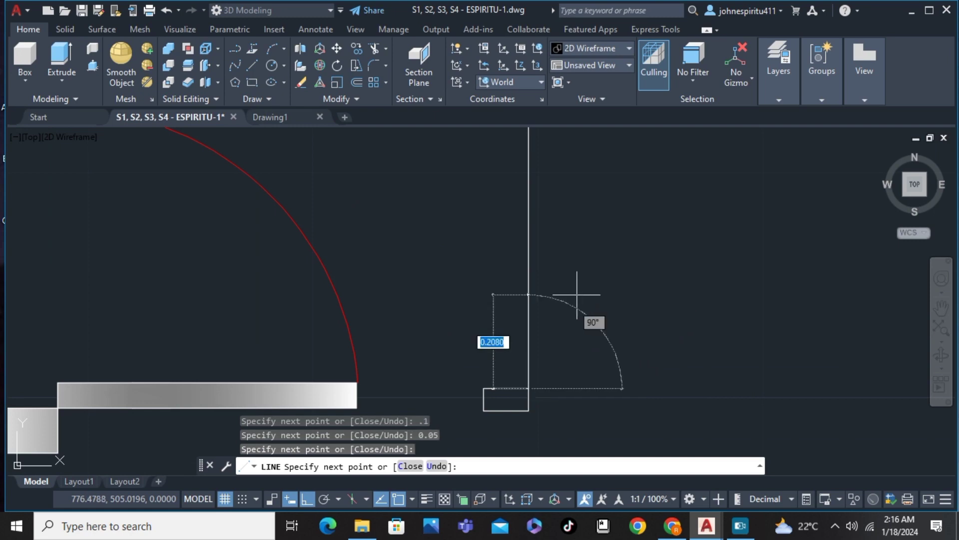
key("Escape")
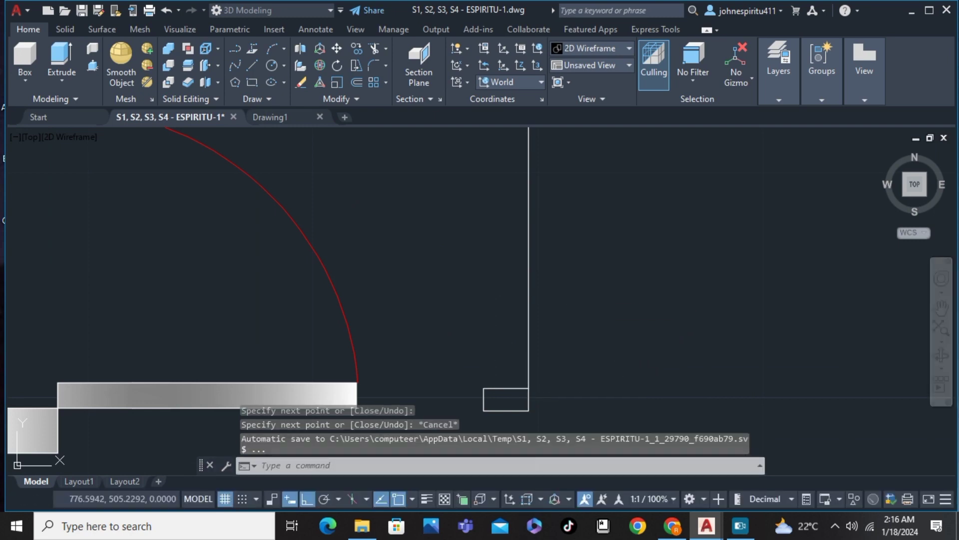
- Trim away the vertical line between the wall strip and the small jamb rectangle
scroll(540, 352, "down", 2)
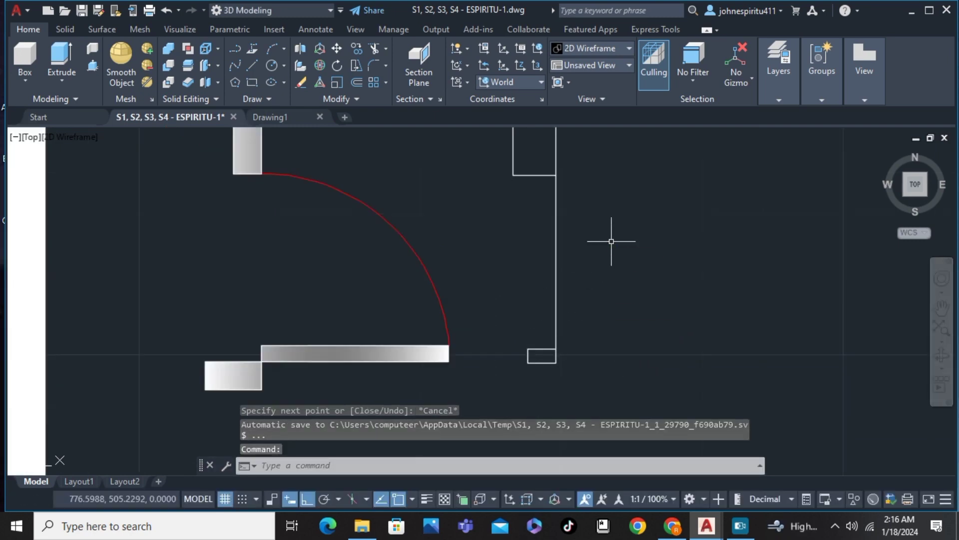
type("tr")
key("Return")
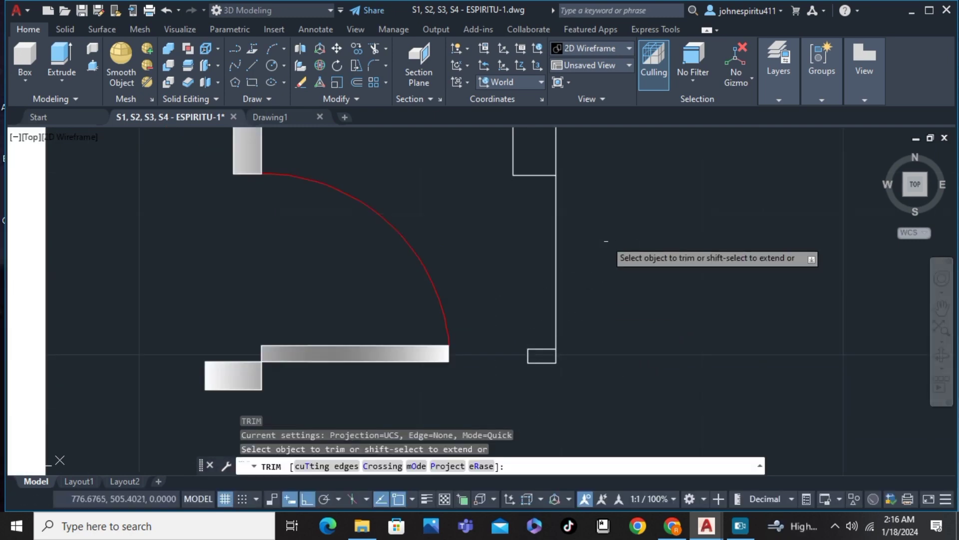
left_click(556, 233)
scroll(628, 240, "down", 2)
middle_click_drag(103, 349, 78, 398)
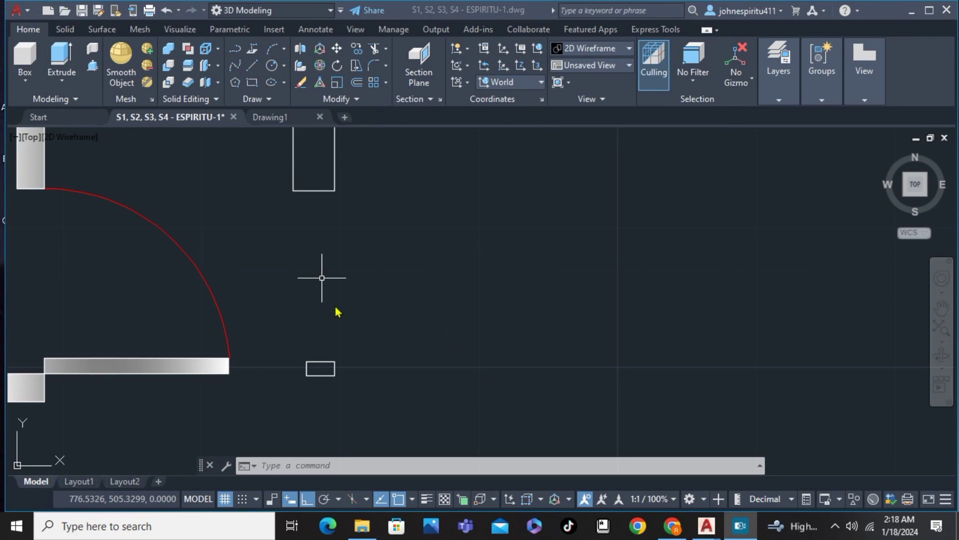
- Start the door leaf outline at the jamb's upper-right corner with lines 0.05 upward and 0.7 to the right
scroll(334, 307, "down", 2)
mouse_move(41, 338)
middle_mouse_down()
mouse_move(84, 405)
mouse_move(252, 462)
mouse_move(90, 387)
middle_mouse_up()
scroll(379, 342, "up", 4)
type("l")
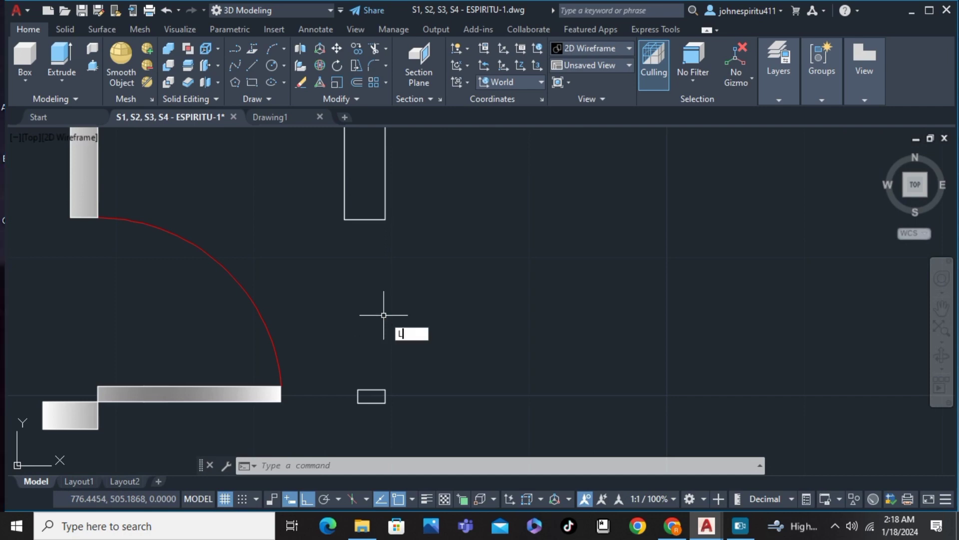
key("Return")
left_click(385, 390)
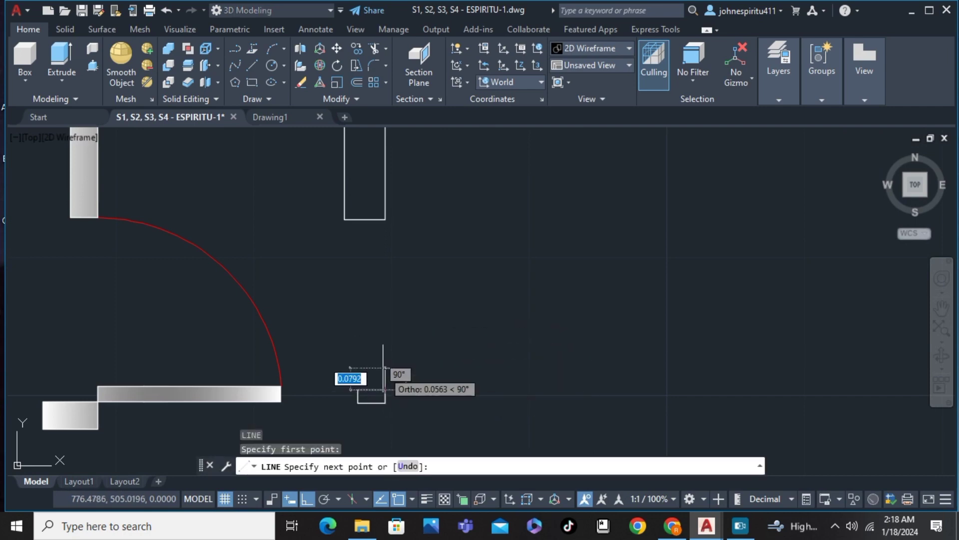
scroll(381, 354, "down", 5)
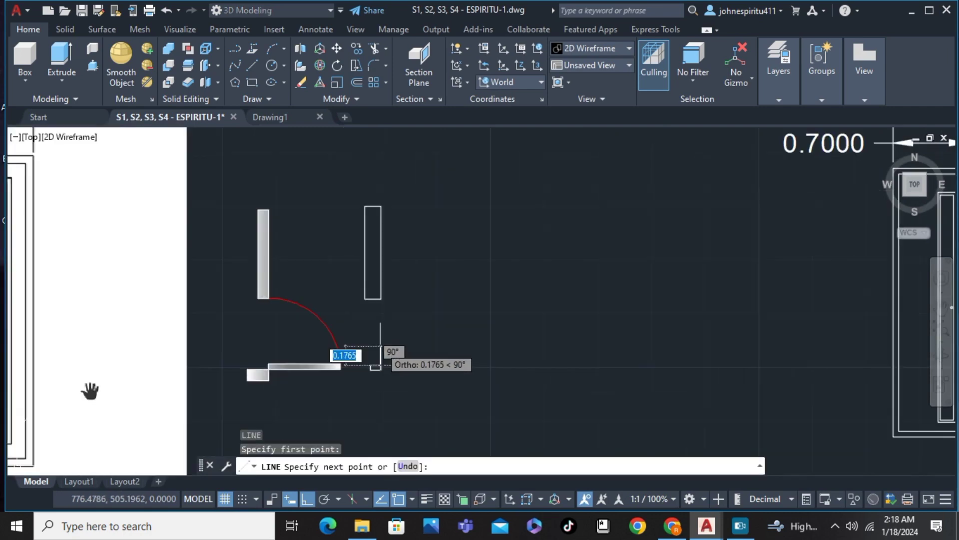
scroll(380, 347, "up", 5)
type("0.")
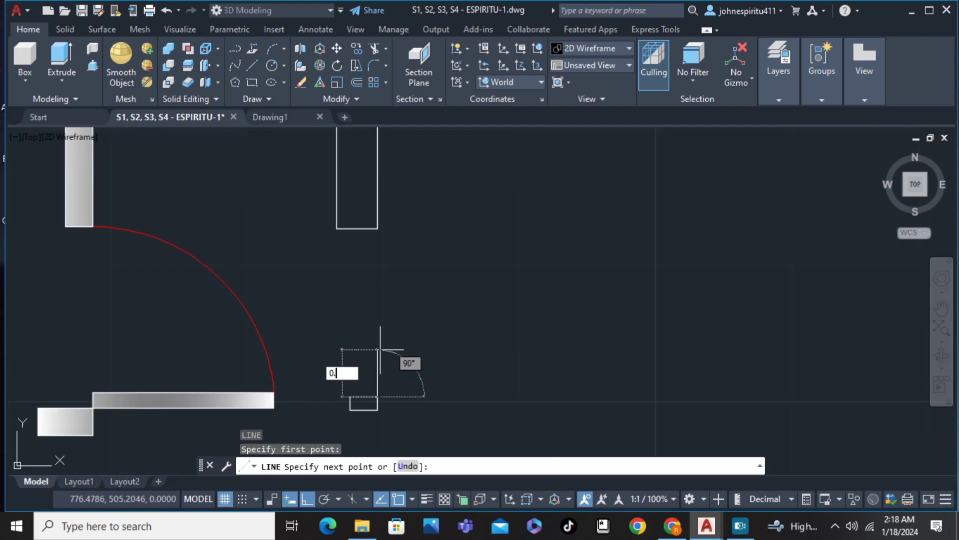
type("05")
key("Return")
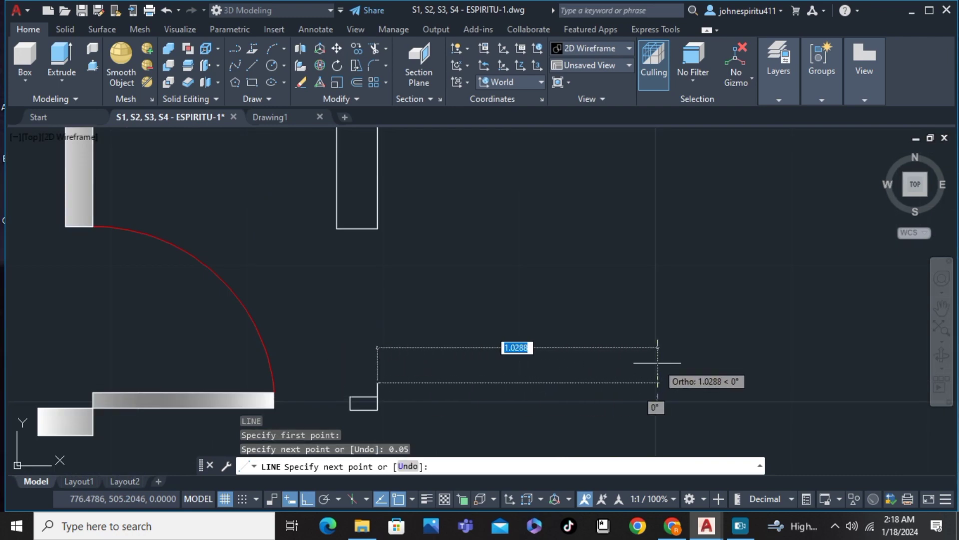
type(".7")
key("Return")
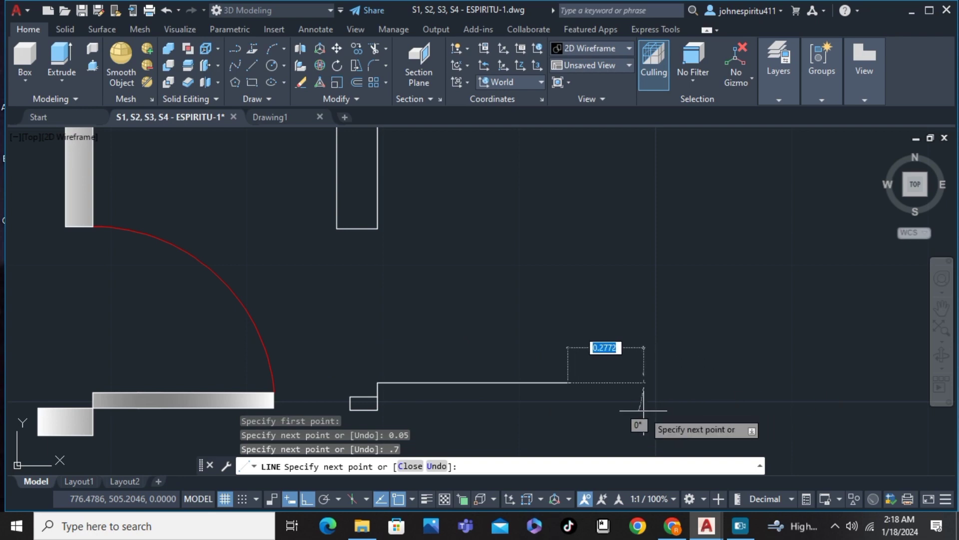
type(".5")
key("Return")
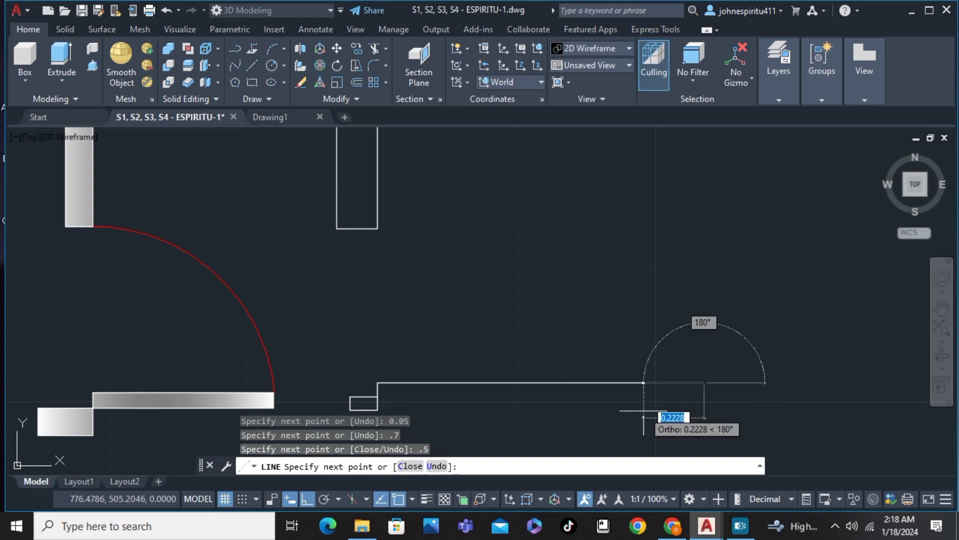
key("ctrl+z")
- Add the door leaf's 0.05 end edge downward and close the outline into a rectangle
type("0.")
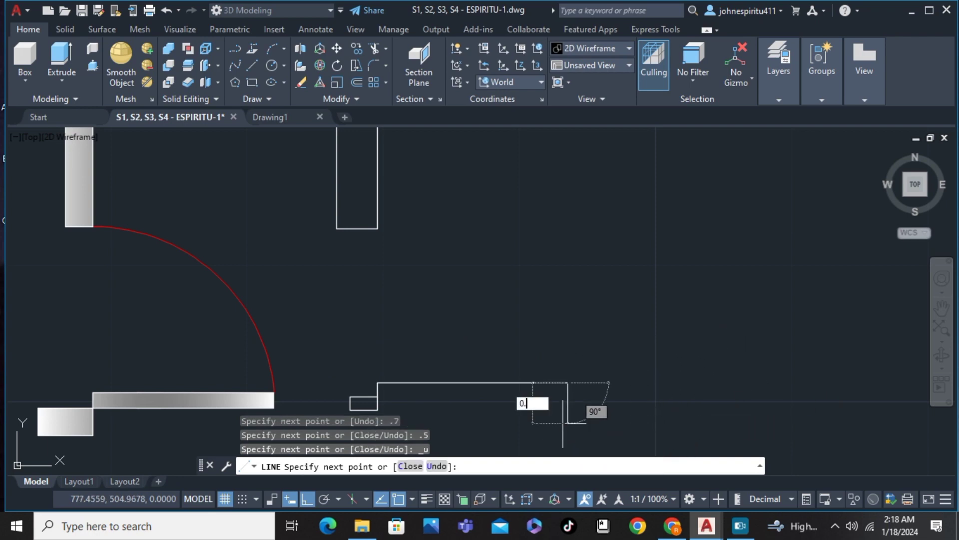
type("05")
key("Return")
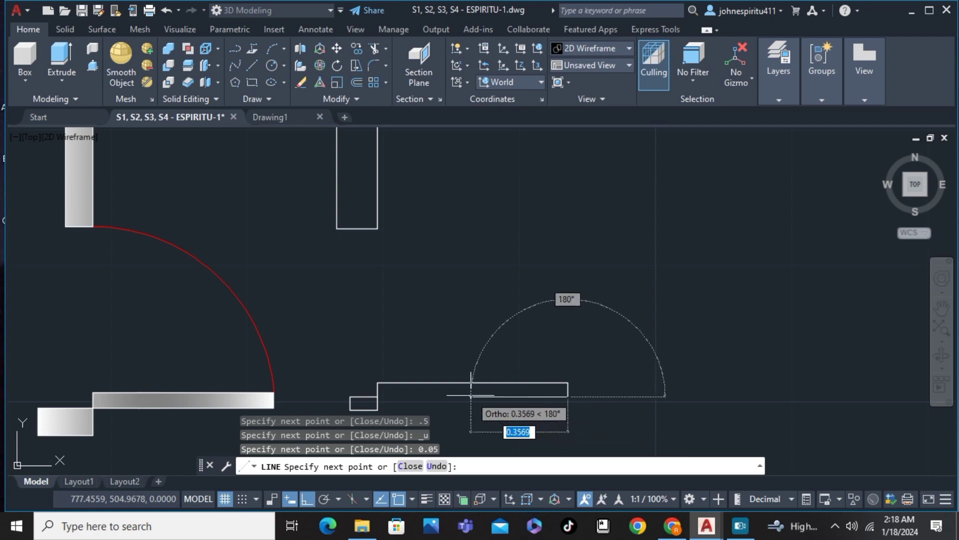
type("c")
key("Return")
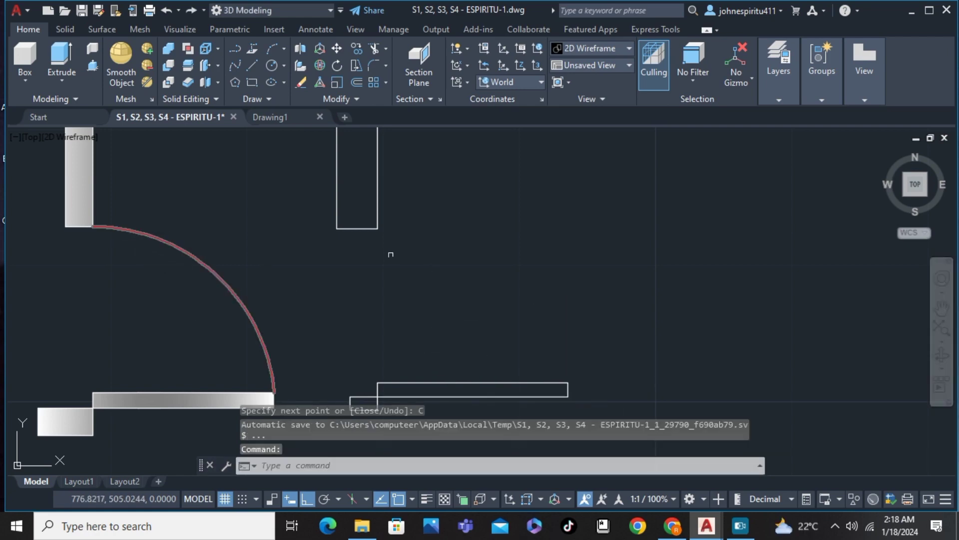
- Draw a circle of radius 0.7 centred on the hinge corner and reaching the door leaf's lower-right corner
type("c")
key("Return")
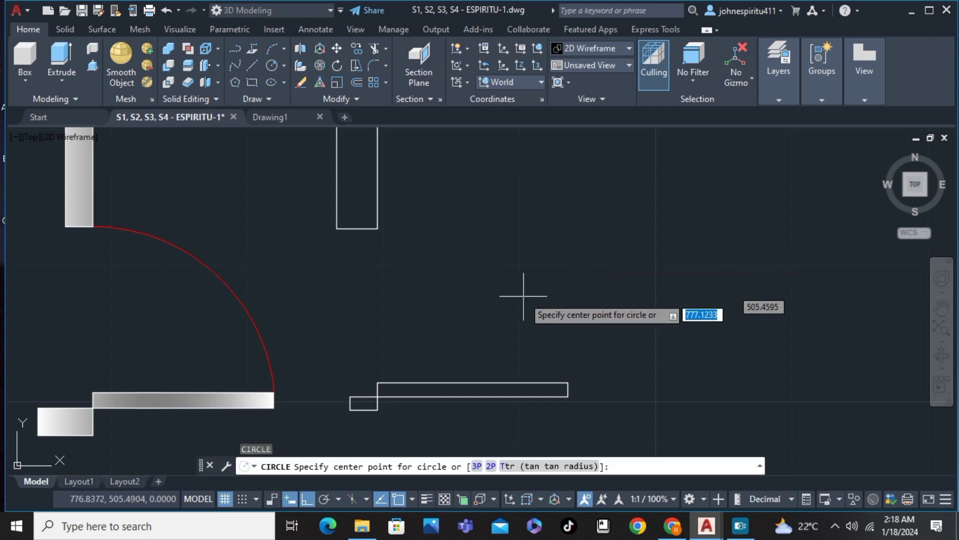
scroll(377, 396, "up", 4)
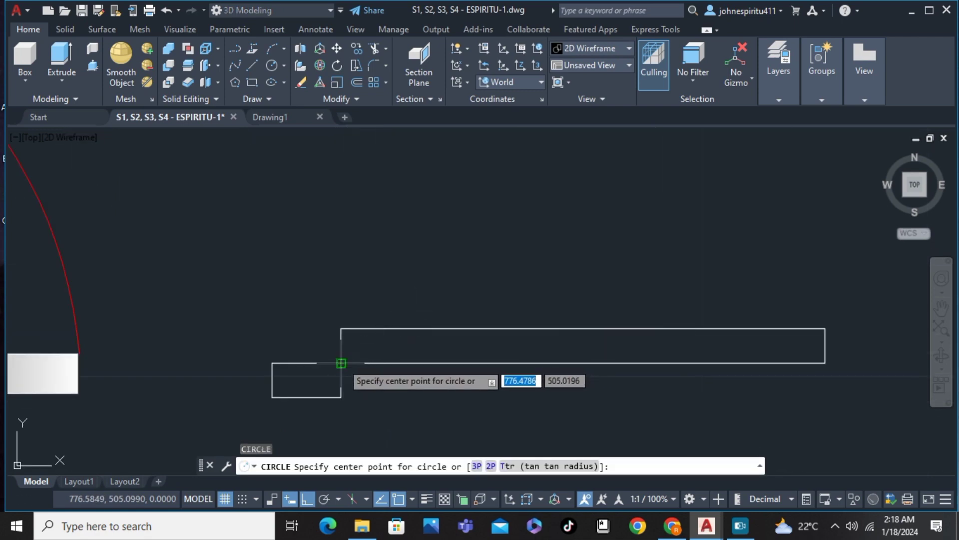
left_click(341, 363)
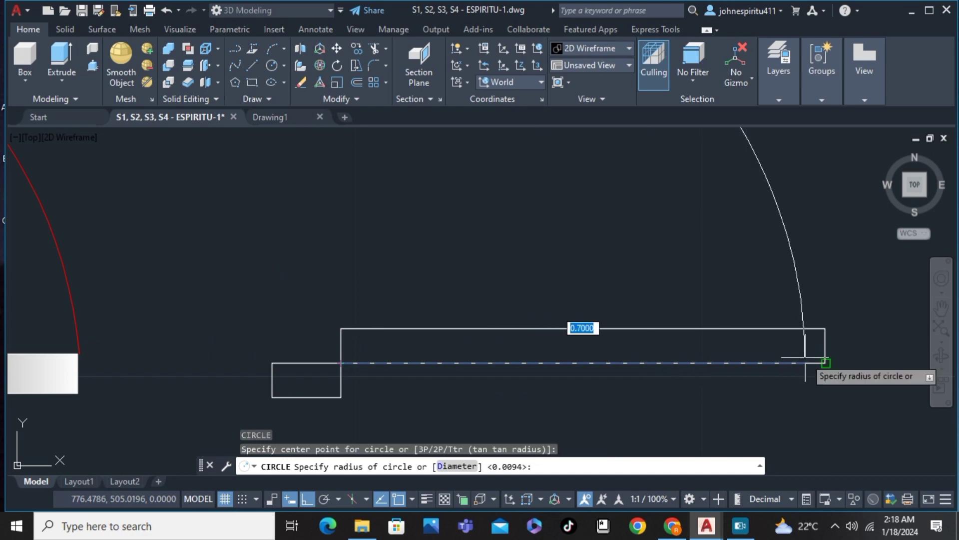
left_click(826, 363)
scroll(619, 275, "down", 6)
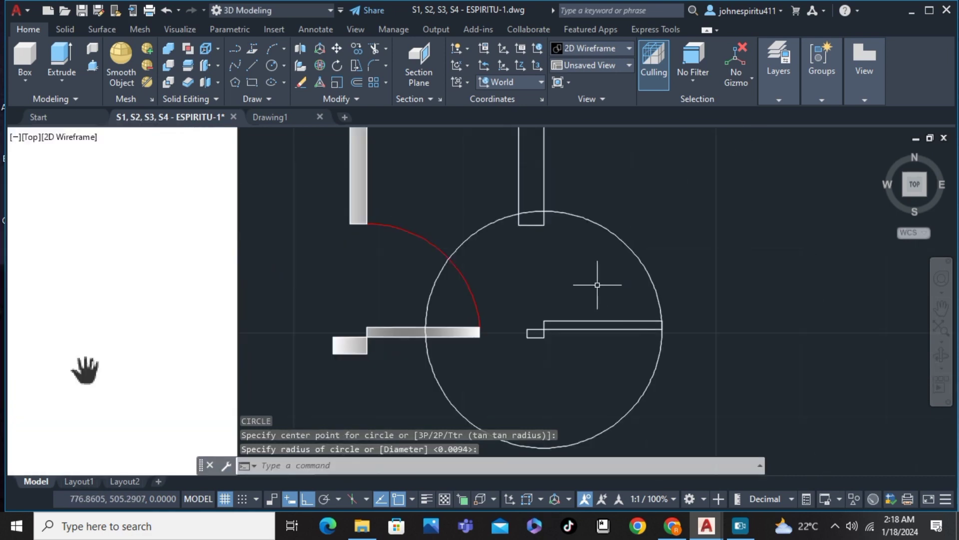
- Trim away the left and lower portions of the circle around the door symbol, keeping the swing arc above the leaf
mouse_move(572, 281)
middle_mouse_down()
mouse_move(535, 304)
mouse_move(516, 299)
middle_mouse_up()
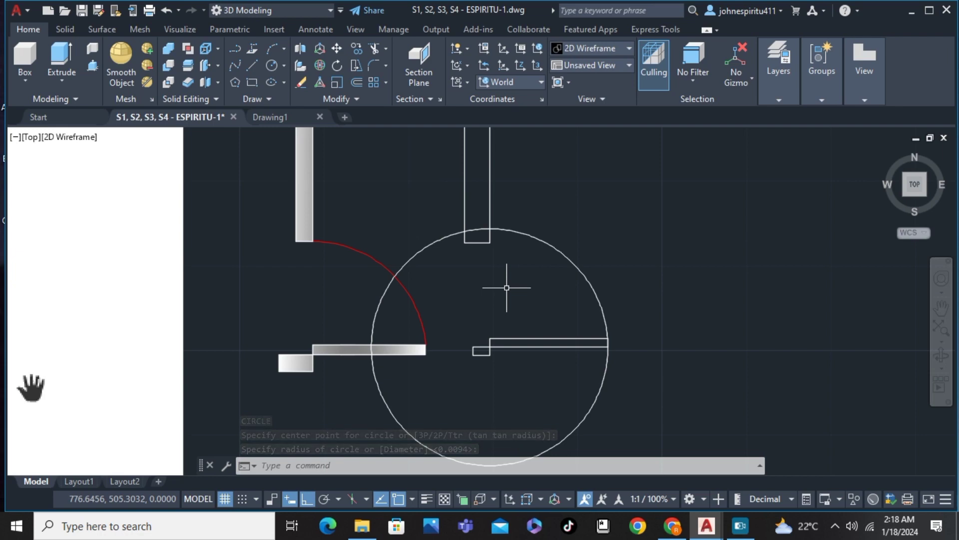
key("Return")
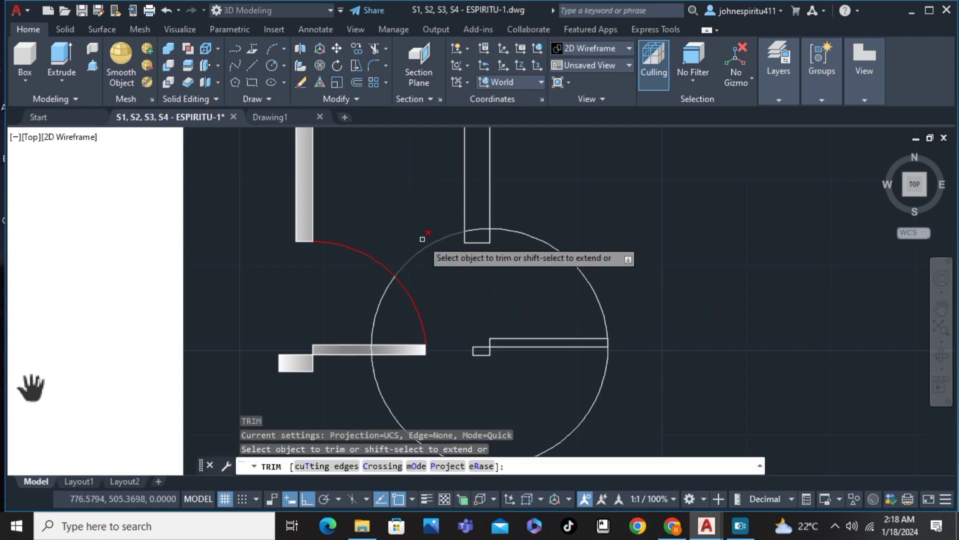
left_click_drag(423, 239, 420, 276)
left_click_drag(388, 309, 359, 302)
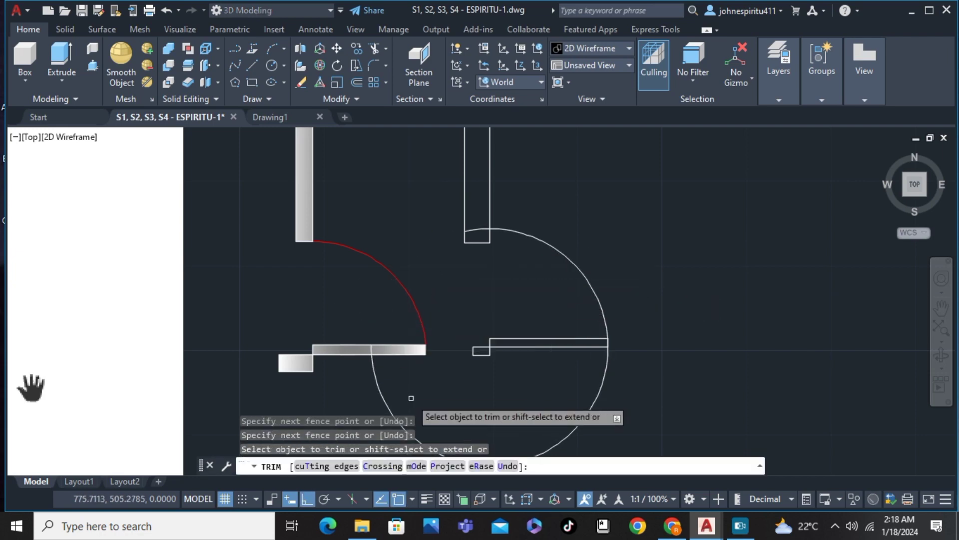
left_click_drag(403, 399, 354, 397)
- Trim the short piece of the swing arc that runs inside the vertical wall strip
scroll(357, 392, "up", 3)
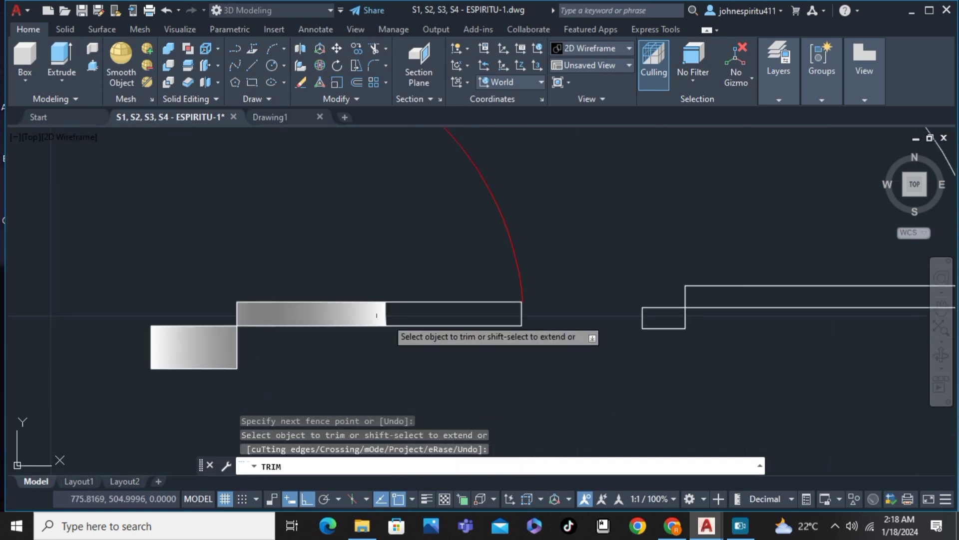
scroll(528, 334, "down", 6)
middle_click_drag(629, 353, 531, 379)
scroll(500, 301, "up", 4)
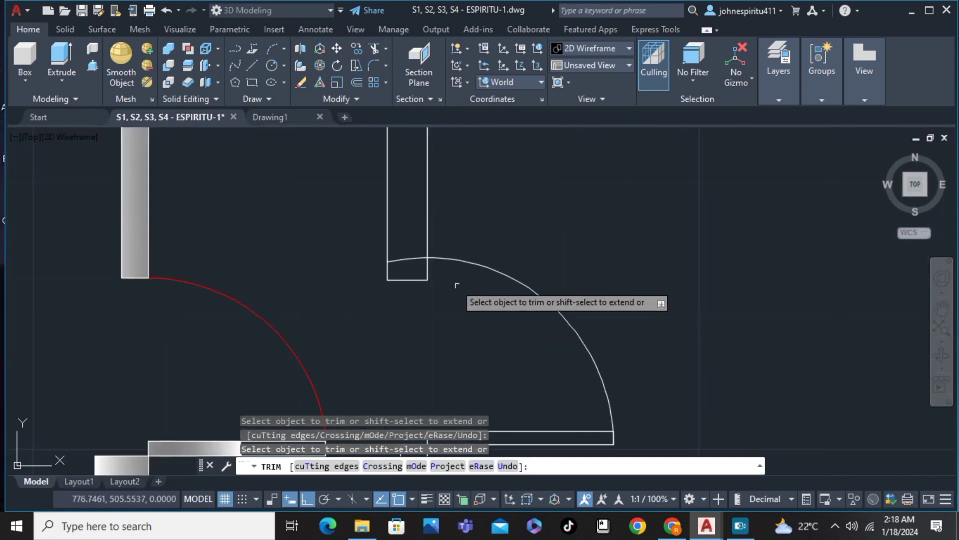
left_click_drag(406, 243, 414, 272)
scroll(421, 260, "up", 2)
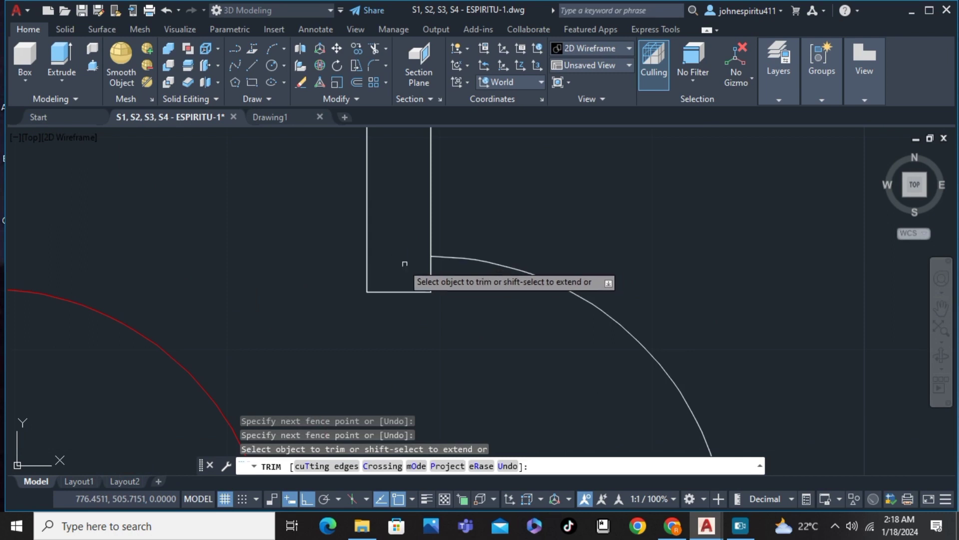
- Draw a 0.15 horizontal line across the wall strip from the swing arc's upper end to the opposite edge
key("Escape")
type("l")
key("Return")
scroll(403, 262, "down", 2)
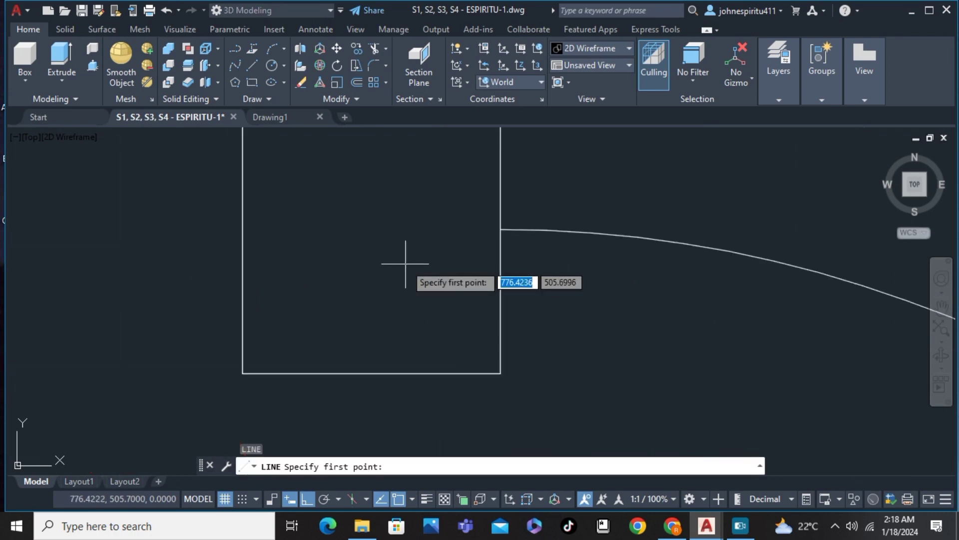
left_click(500, 230)
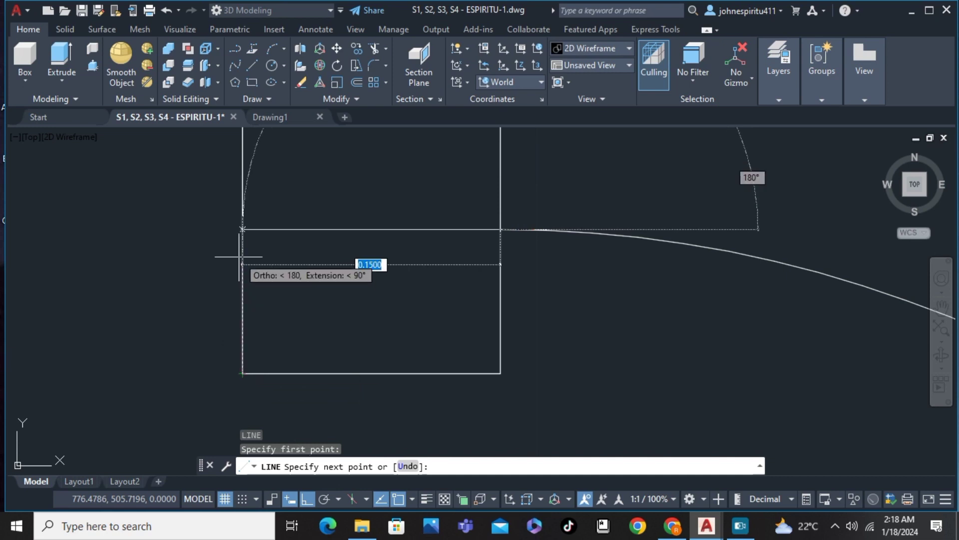
left_click(242, 229)
key("Escape")
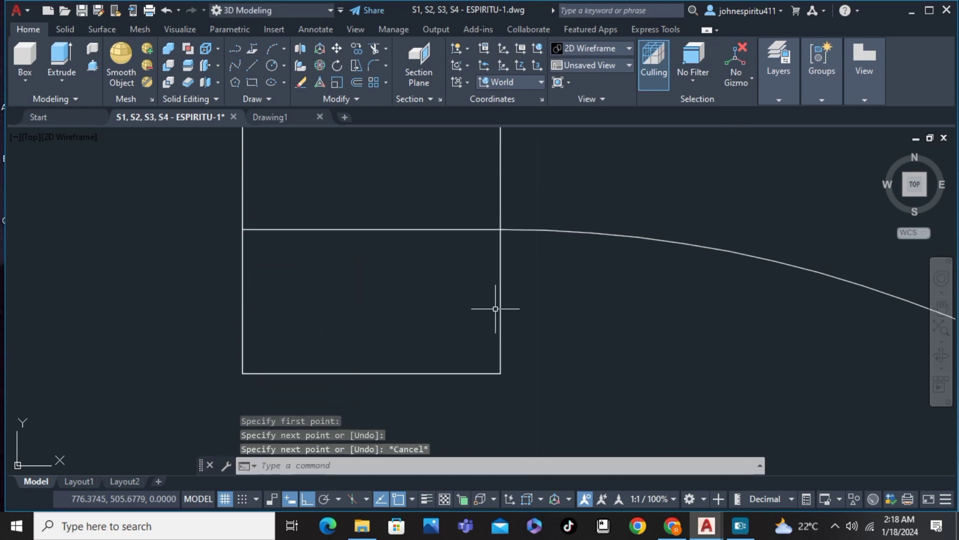
- Trim the wall strip's side and bottom edges below the new line so the strip ends at the swing arc
type("tr")
key("space")
mouse_move(531, 293)
left_mouse_down()
mouse_move(213, 312)
mouse_move(379, 394)
mouse_move(384, 380)
left_mouse_up()
scroll(489, 318, "down", 4)
scroll(456, 262, "down", 5)
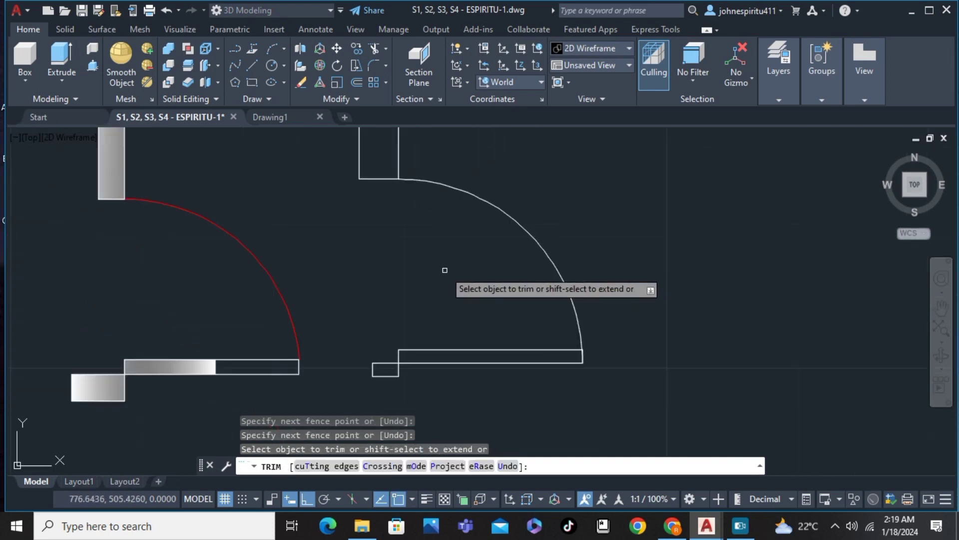
scroll(378, 305, "down", 3)
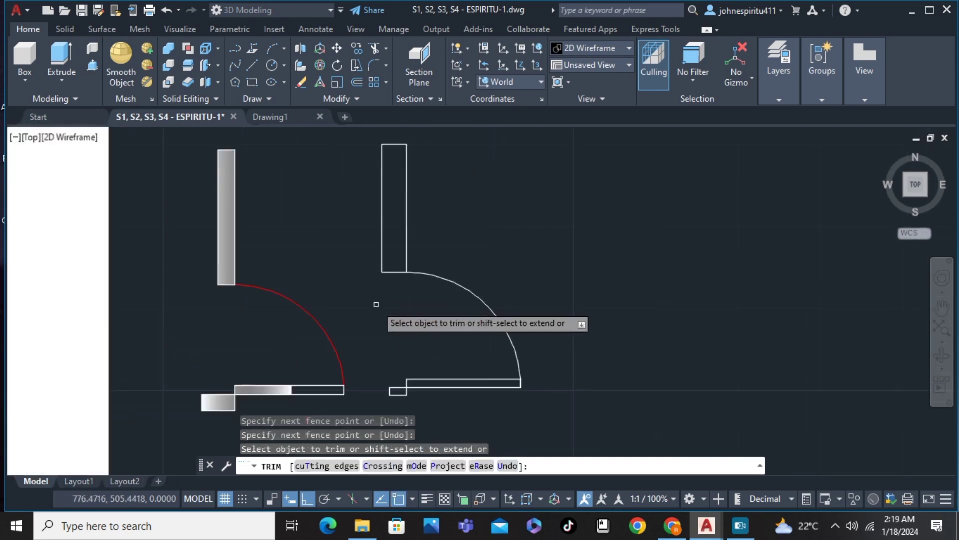
key("Escape")
- Hatch the wall strip and the door leaf with the predefined ANSI31 pattern at angle 0 and scale 1
left_click(254, 98)
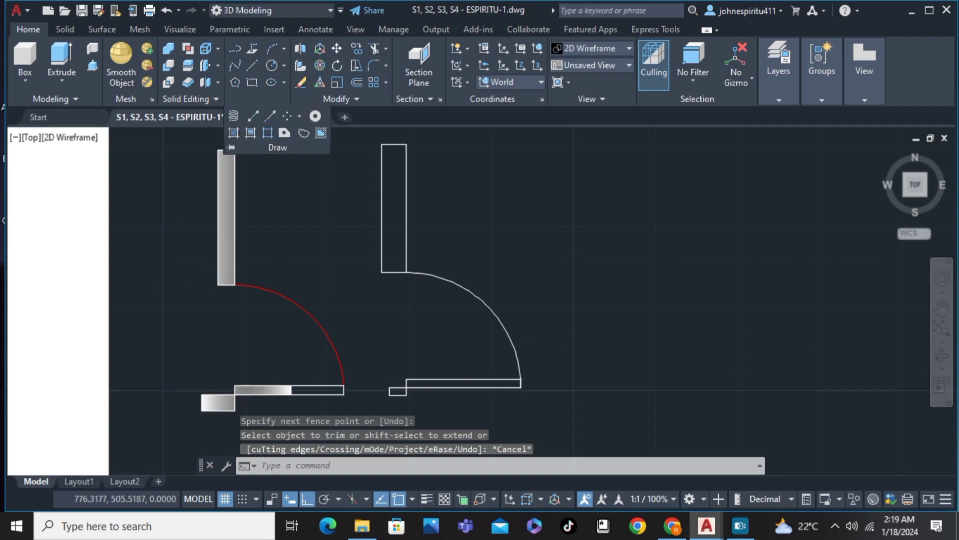
left_click(233, 132)
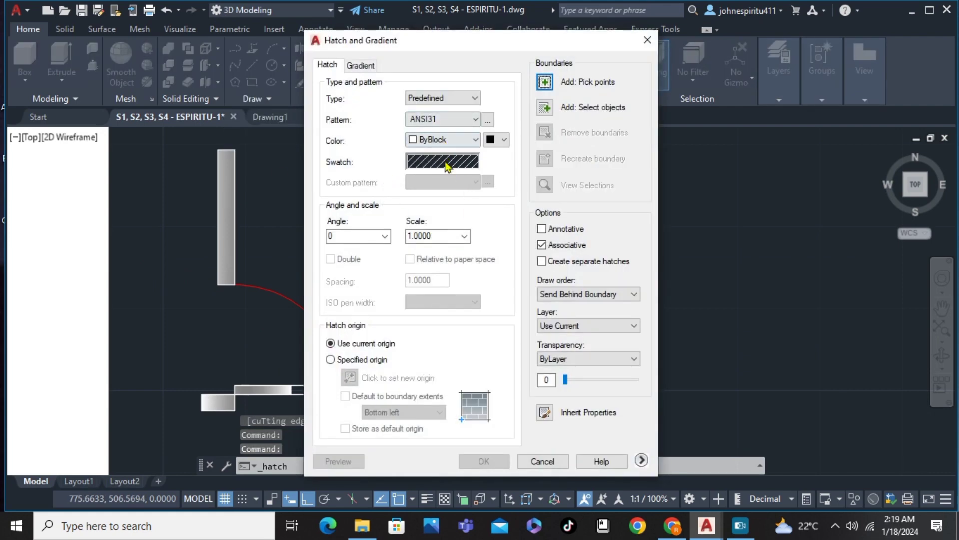
left_click(547, 83)
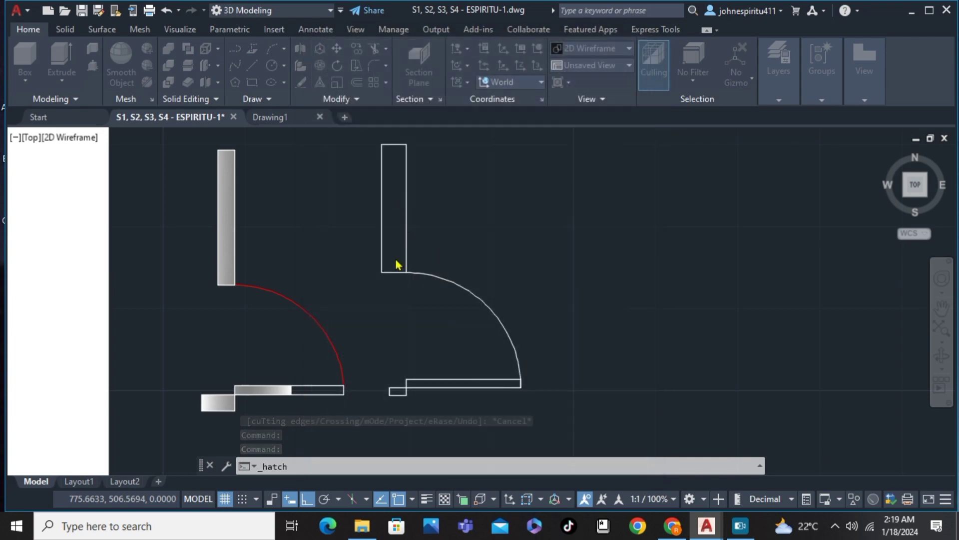
left_click(393, 207)
left_click(396, 202)
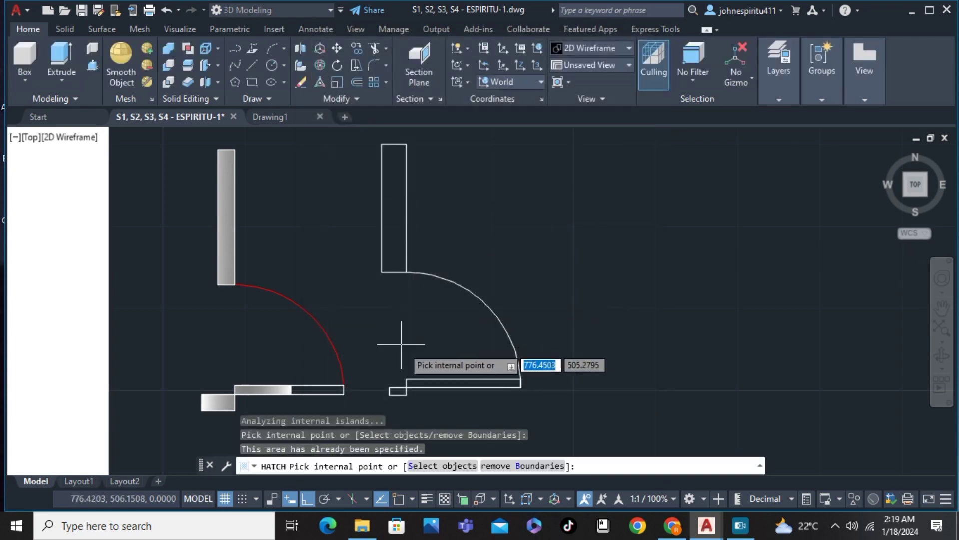
left_click(426, 382)
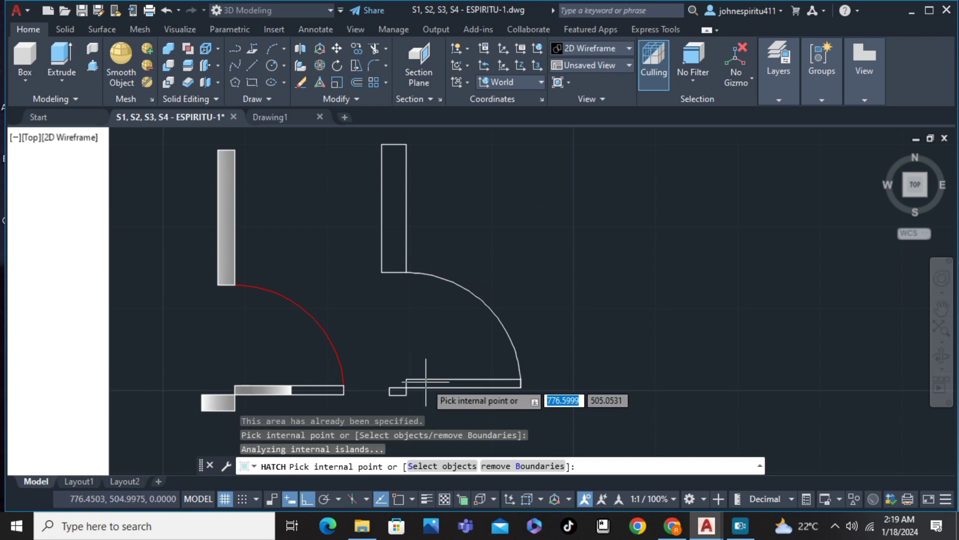
key("Return")
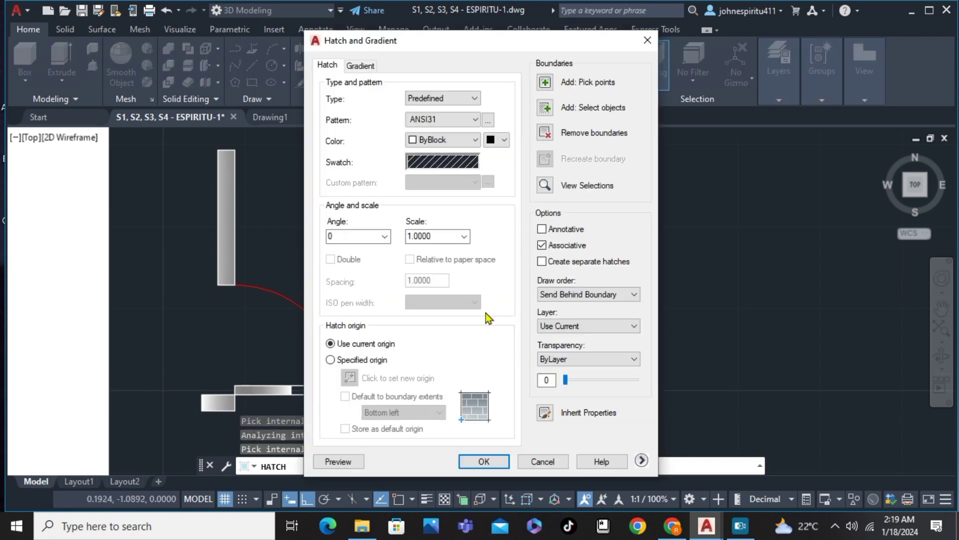
left_click(483, 462)
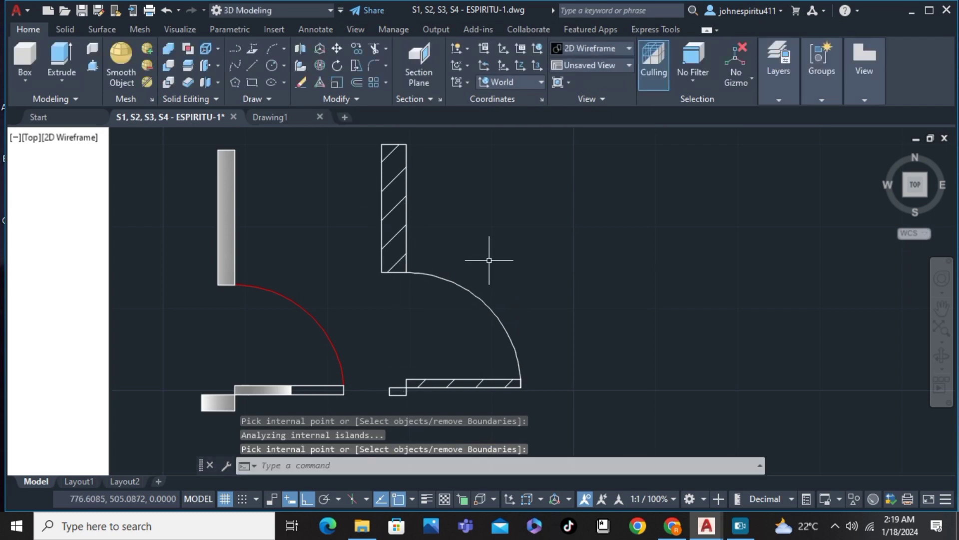
scroll(489, 260, "down", 2)
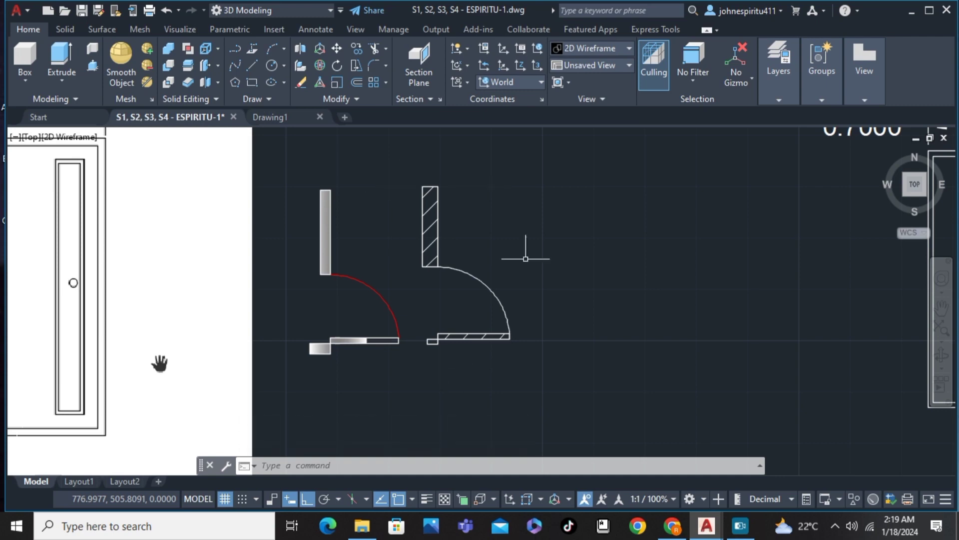
scroll(545, 230, "down", 2)
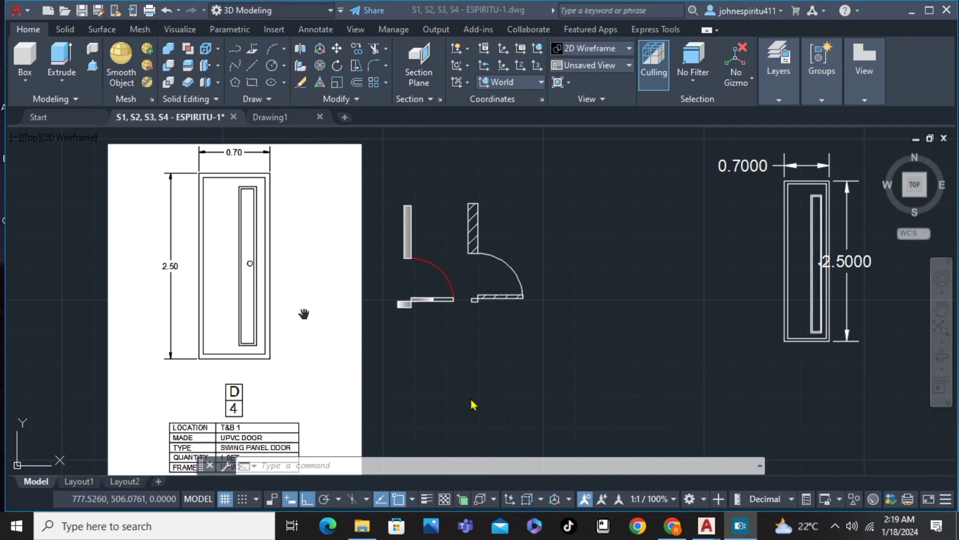
scroll(558, 318, "down", 3)
left_click(558, 361)
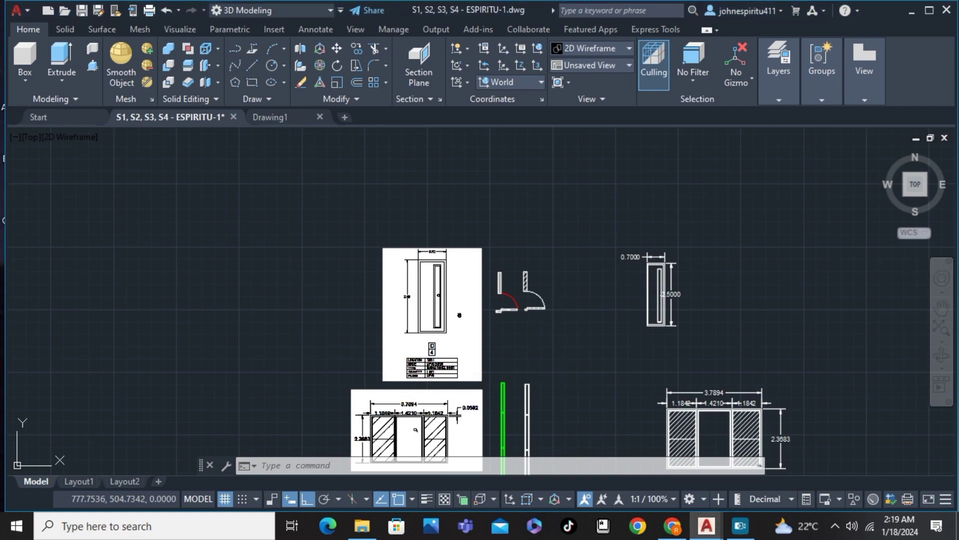